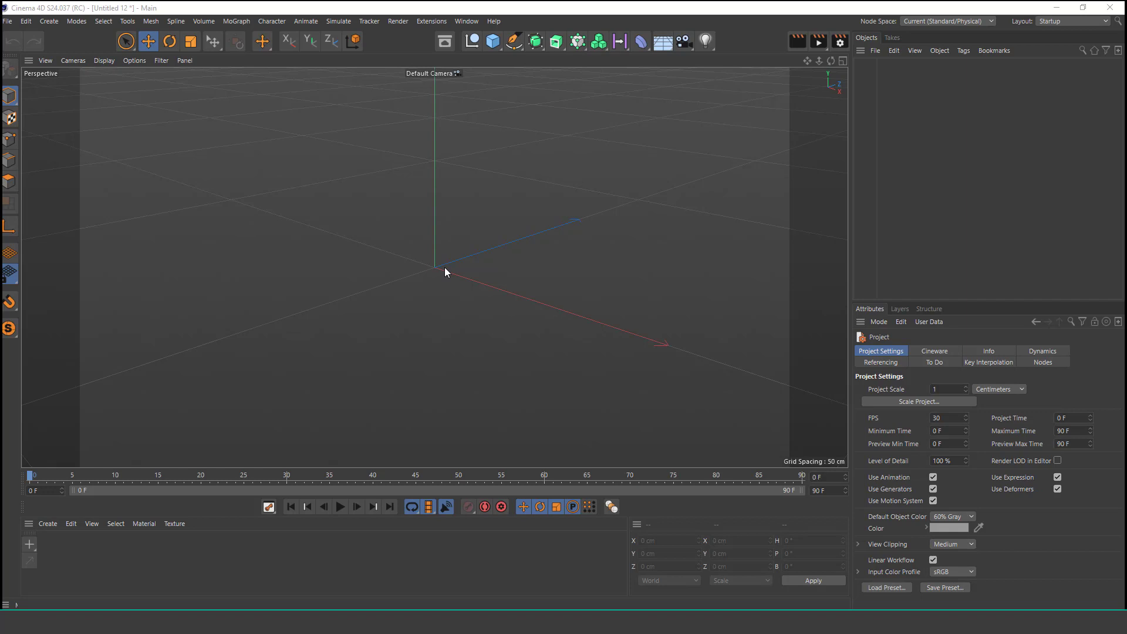
- Merge the World Map Vector 1 Illustrator file from the VECTOR folder, accepting the import settings
{"action": "left_click", "coordinate": [7, 21]}
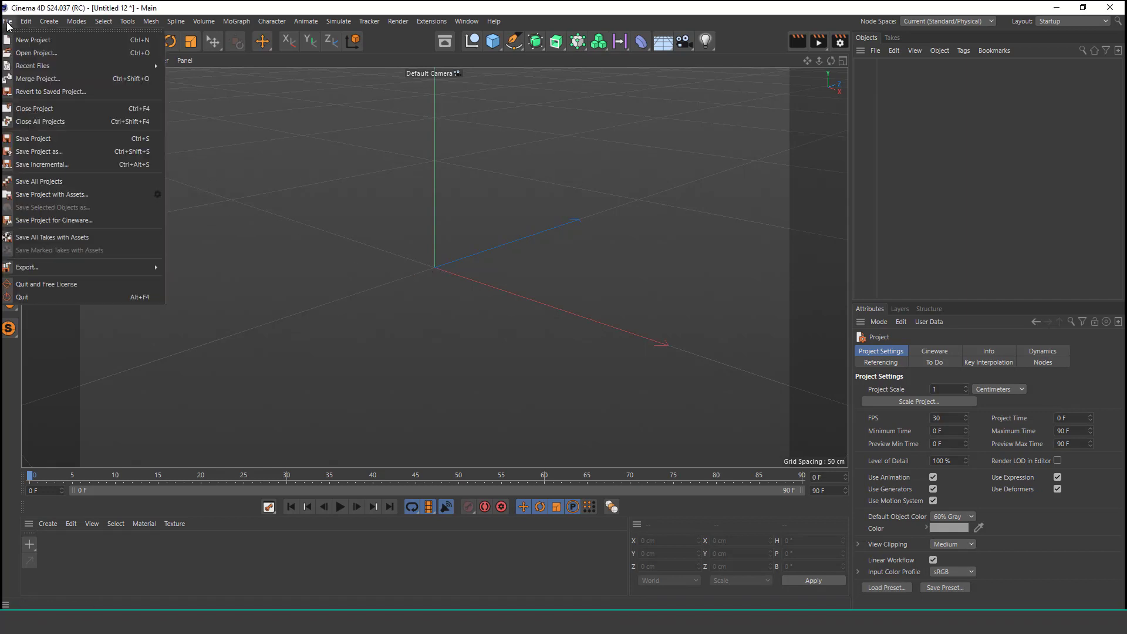
{"action": "left_click", "coordinate": [50, 79]}
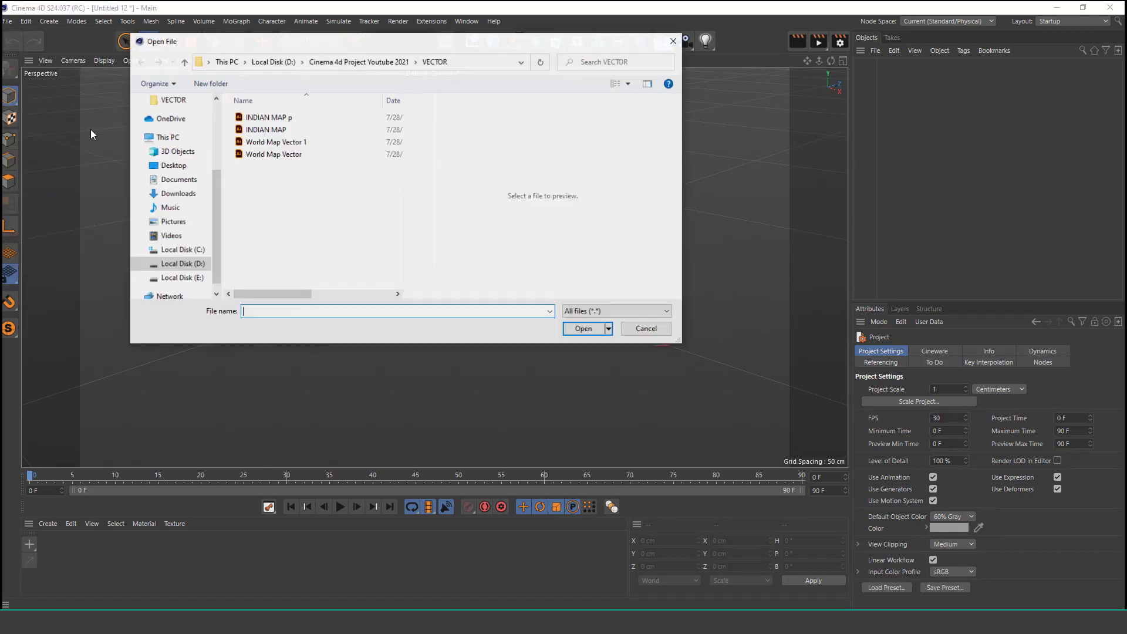
{"action": "left_click", "coordinate": [294, 147]}
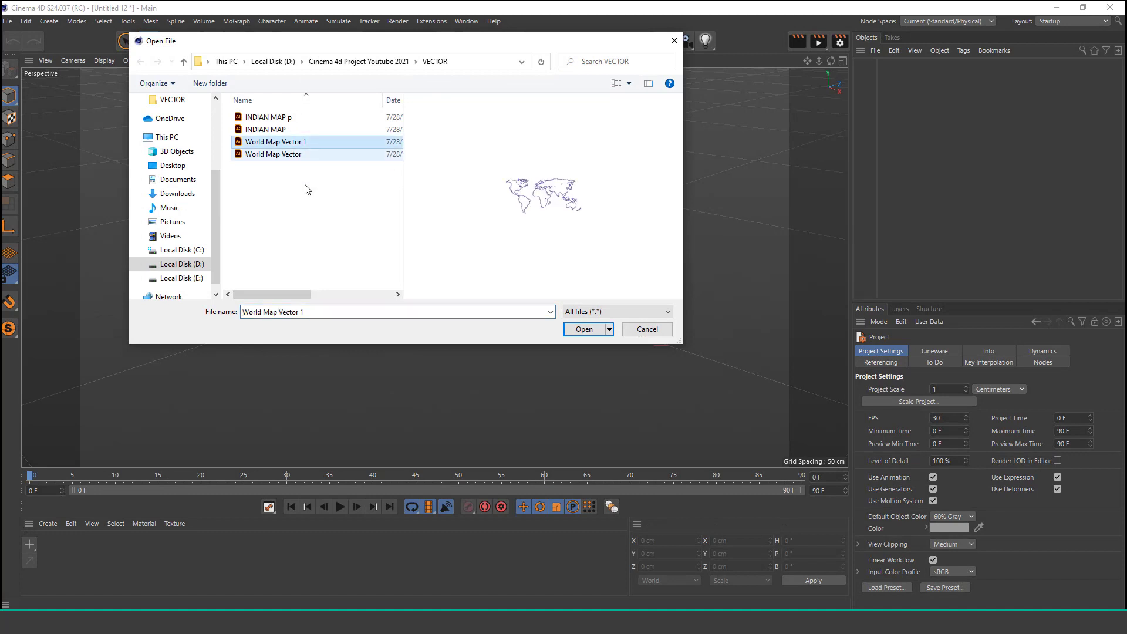
{"action": "left_click", "coordinate": [582, 330]}
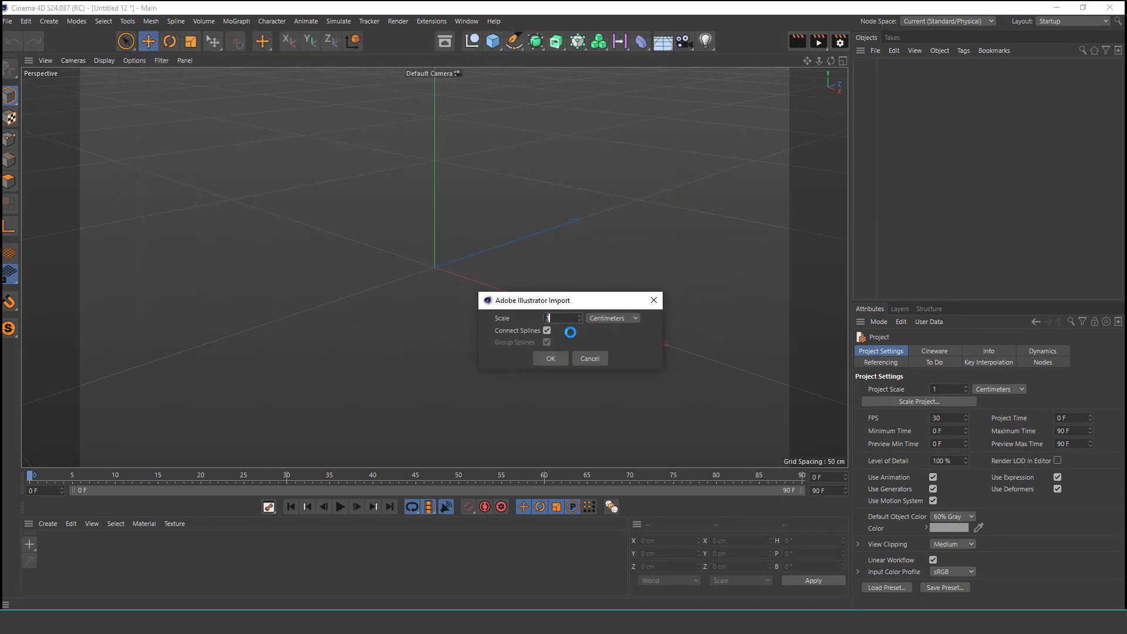
{"action": "left_click", "coordinate": [560, 357]}
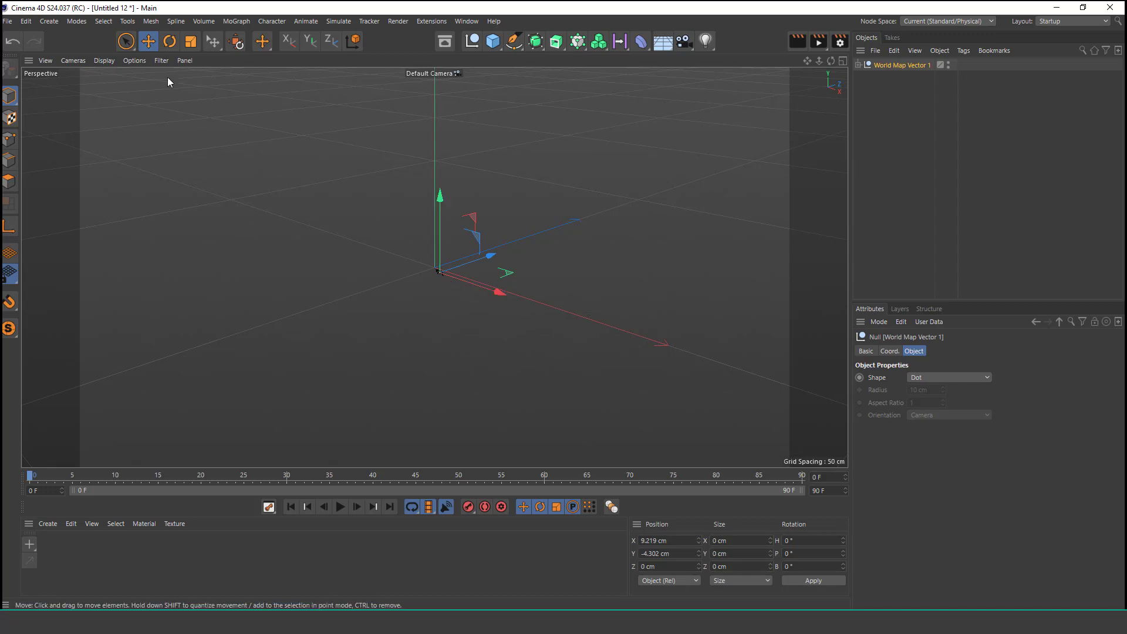
- Scale the tiny imported world map up several times so the continents fill the grid
{"action": "left_click", "coordinate": [193, 41]}
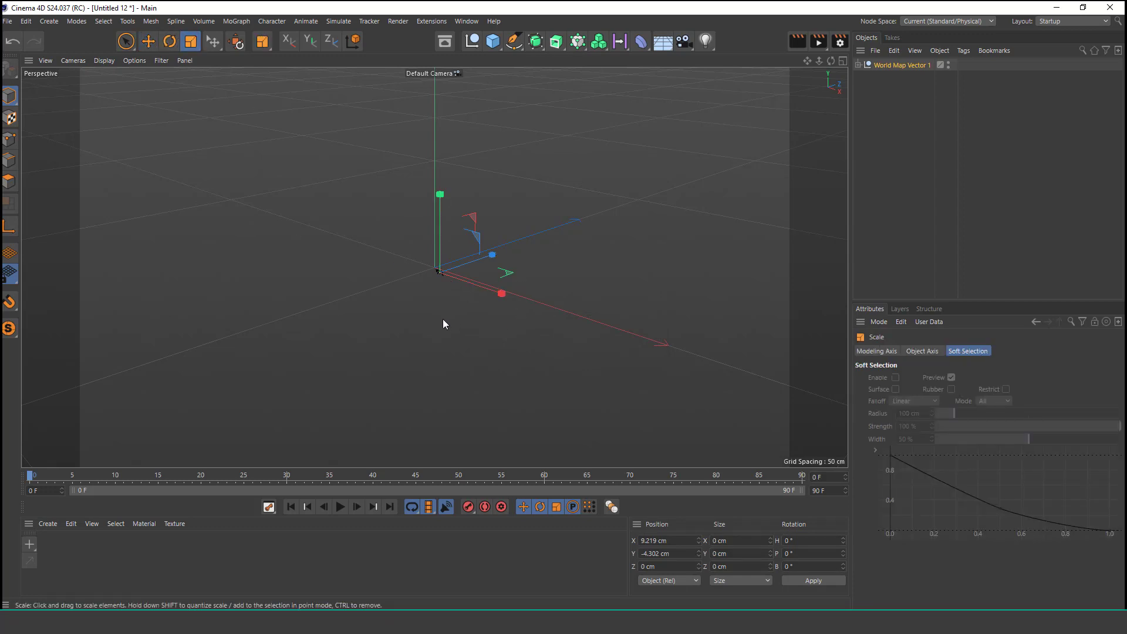
{"action": "mouse_move", "coordinate": [442, 324]}
{"action": "left_mouse_down"}
{"action": "mouse_move", "coordinate": [398, 334]}
{"action": "mouse_move", "coordinate": [520, 312]}
{"action": "mouse_move", "coordinate": [327, 376]}
{"action": "mouse_move", "coordinate": [913, 230]}
{"action": "left_mouse_up"}
{"action": "left_click_drag", "start_coordinate": [395, 340], "coordinate": [291, 395]}
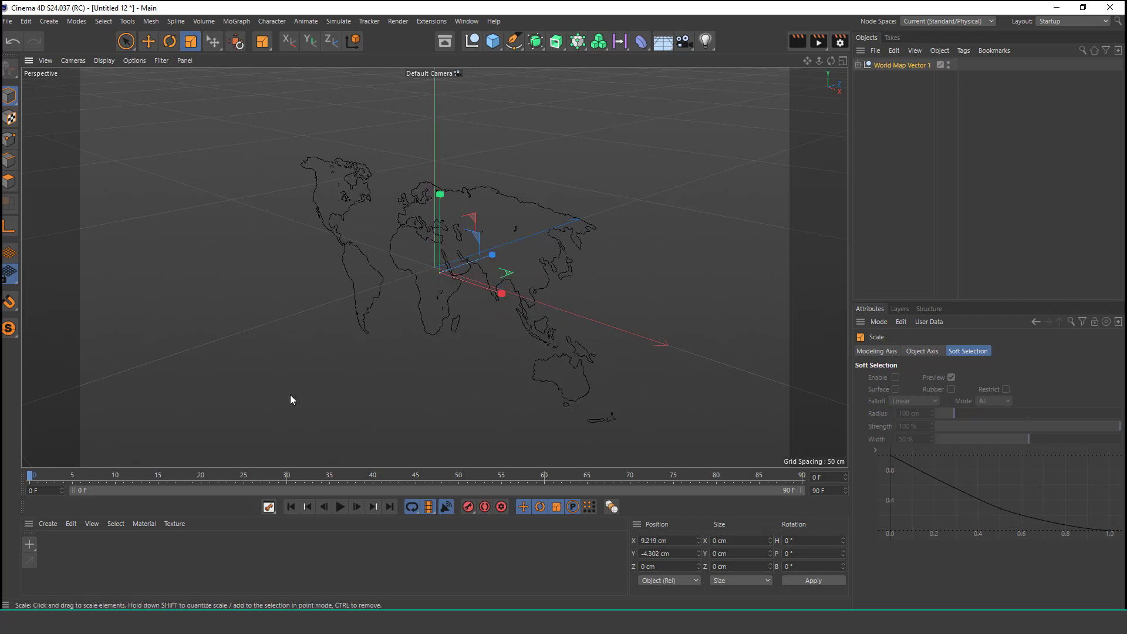
{"action": "left_click_drag", "start_coordinate": [470, 349], "coordinate": [759, 283]}
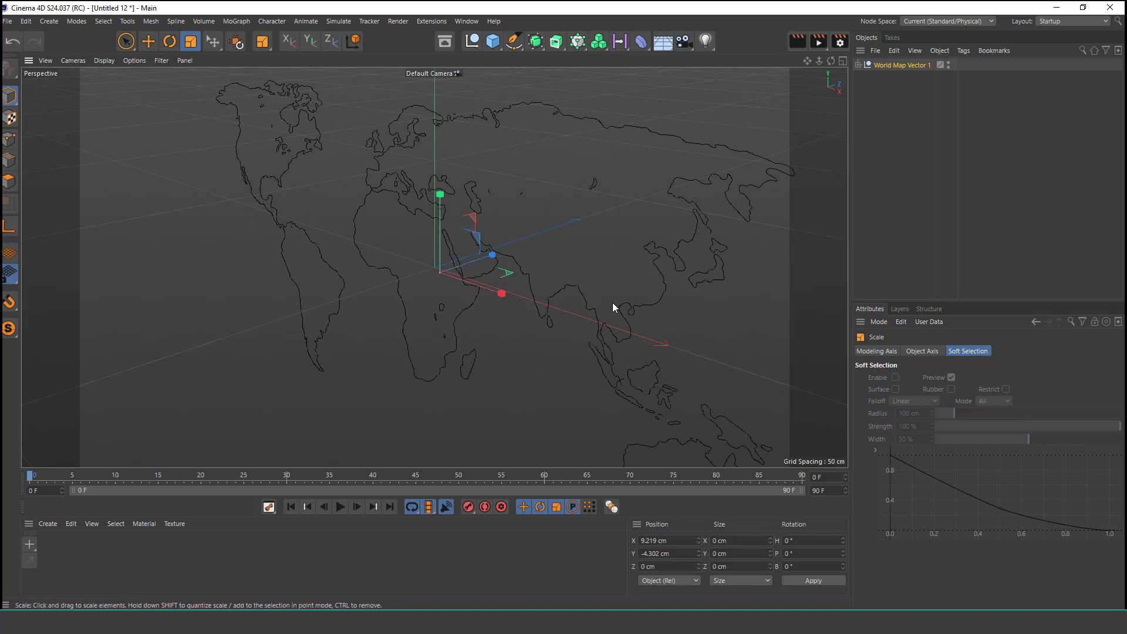
{"action": "left_click_drag", "start_coordinate": [392, 383], "coordinate": [325, 400]}
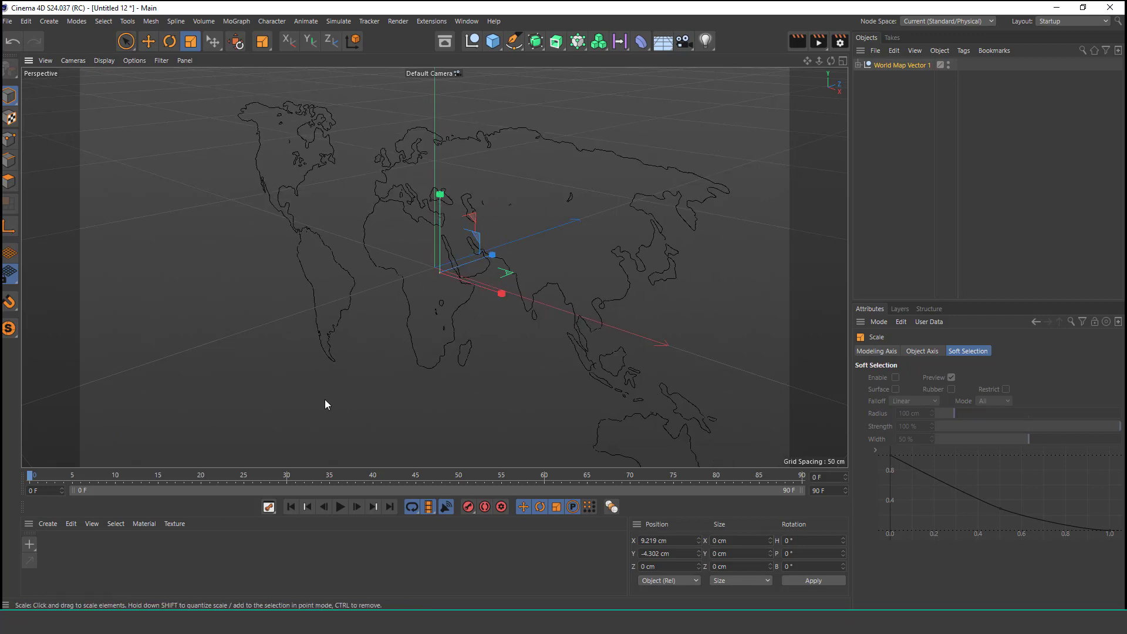
- Expand World Map Vector 1 to inspect Path 1 and Path 9, then collapse and select the group
{"action": "left_click", "coordinate": [858, 65]}
{"action": "left_click", "coordinate": [891, 159]}
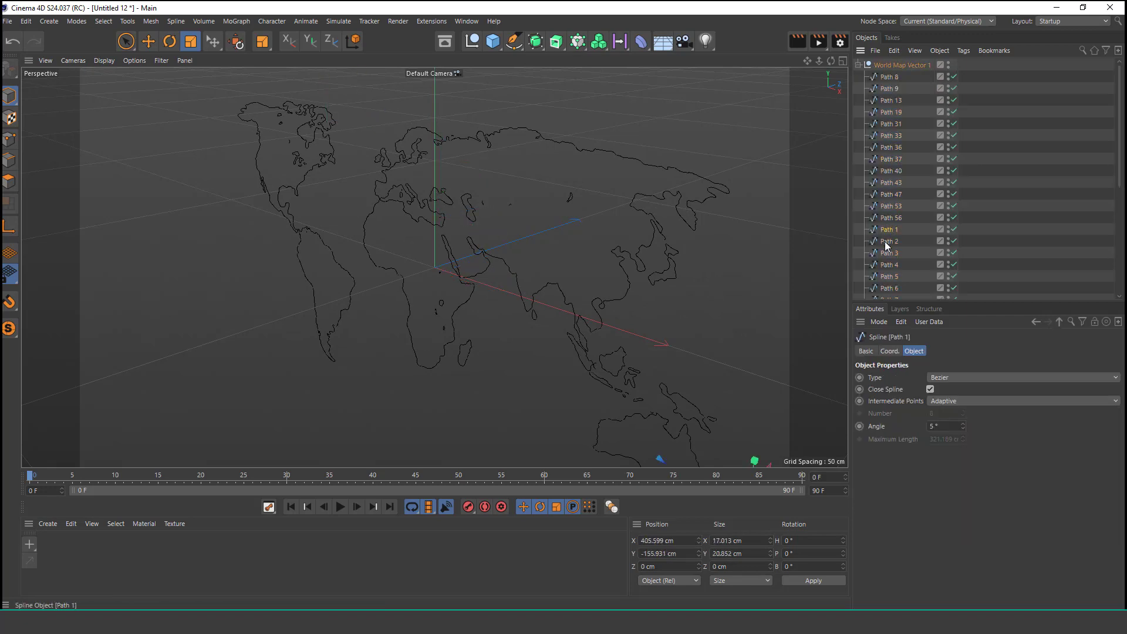
{"action": "left_click", "coordinate": [885, 139]}
{"action": "left_click", "coordinate": [889, 88]}
{"action": "left_click", "coordinate": [859, 65]}
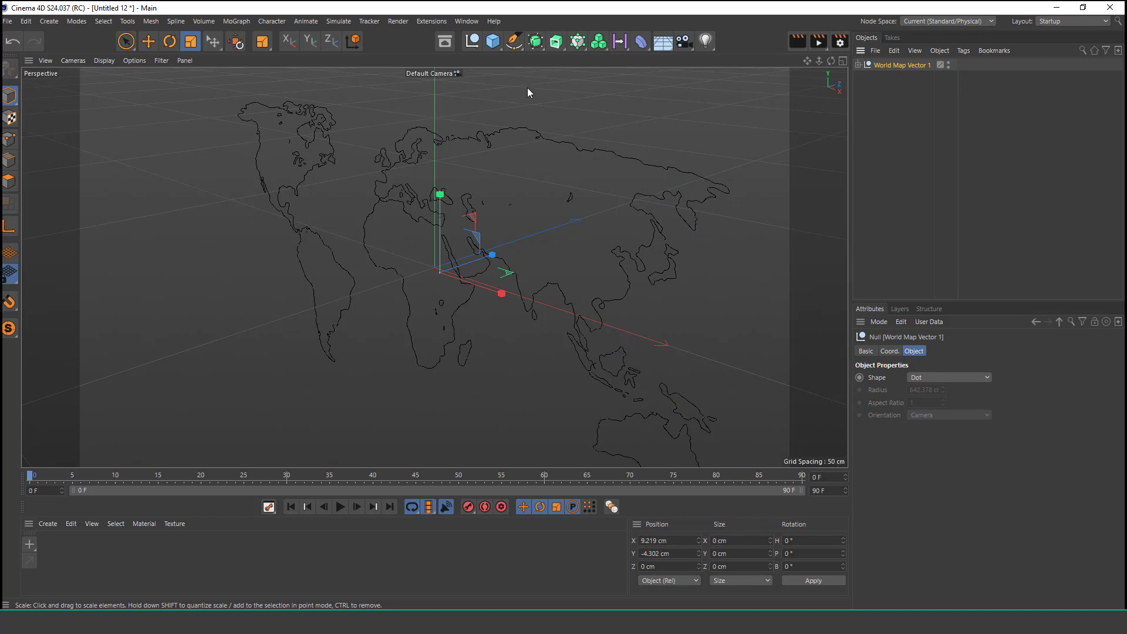
- Add an Extrude generator and place World Map Vector 1 inside it
{"action": "left_click", "coordinate": [561, 45]}
{"action": "left_click", "coordinate": [611, 62]}
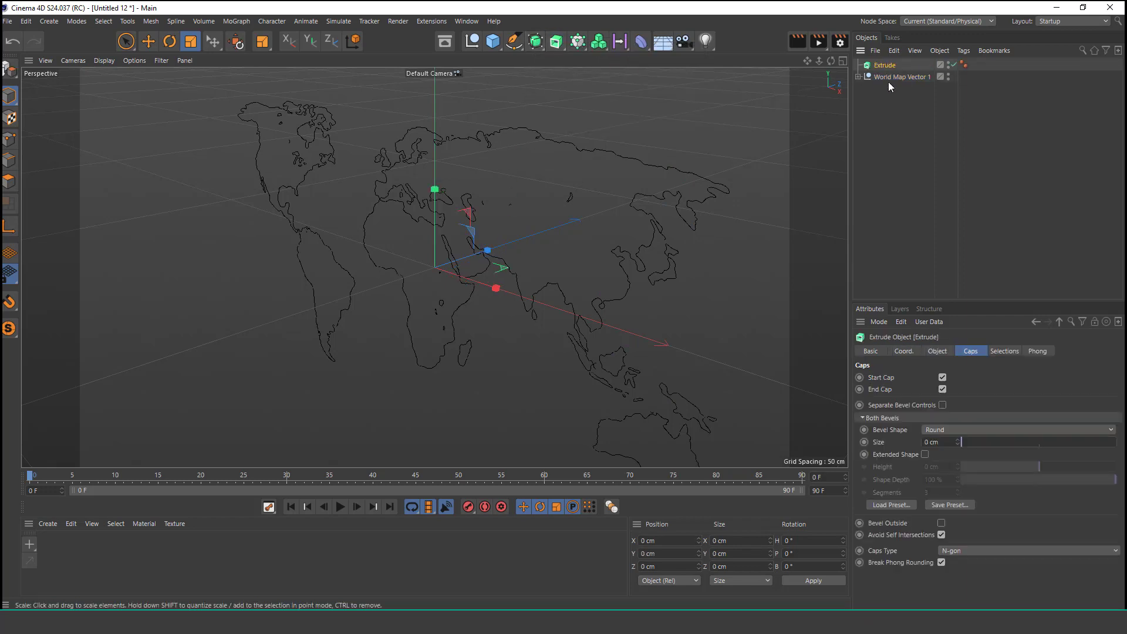
{"action": "left_click_drag", "start_coordinate": [883, 75], "coordinate": [888, 67]}
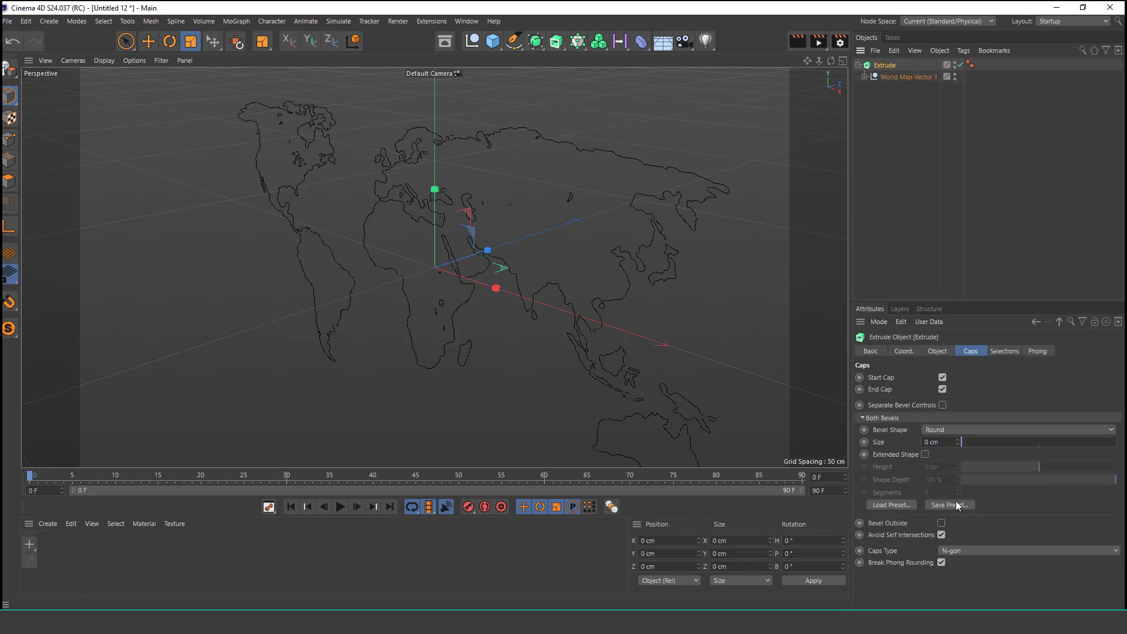
- Enable Hierarchical on the Extrude and set its Offset to 4 cm
{"action": "left_click", "coordinate": [940, 352]}
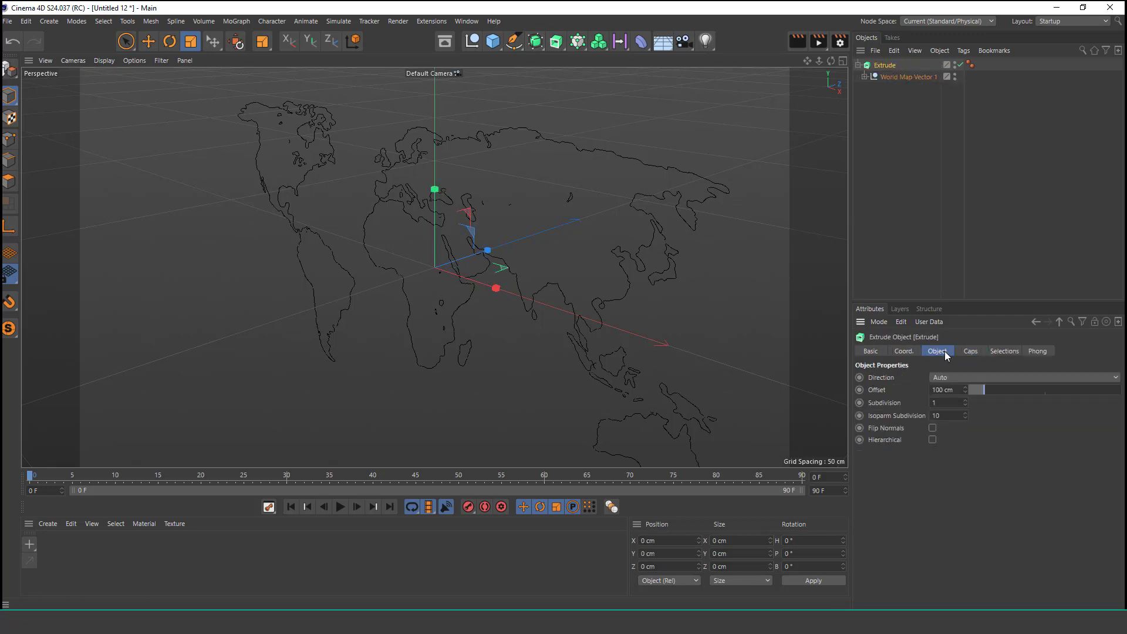
{"action": "left_click", "coordinate": [933, 441]}
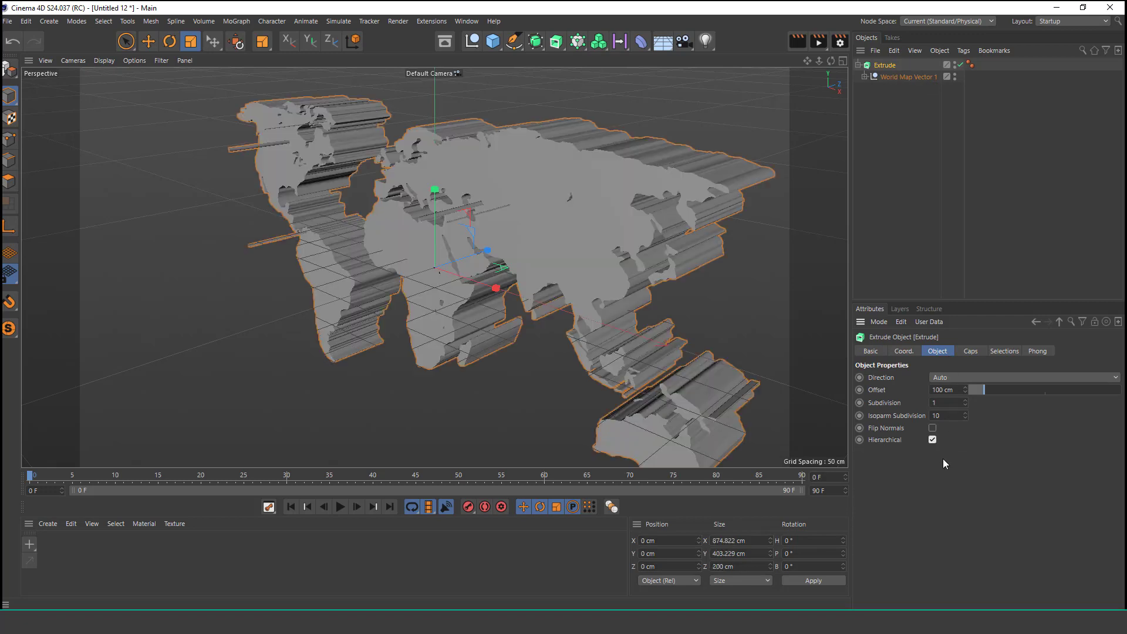
{"action": "left_click", "coordinate": [941, 389]}
{"action": "type", "text": "4"}
{"action": "key", "text": "Return"}
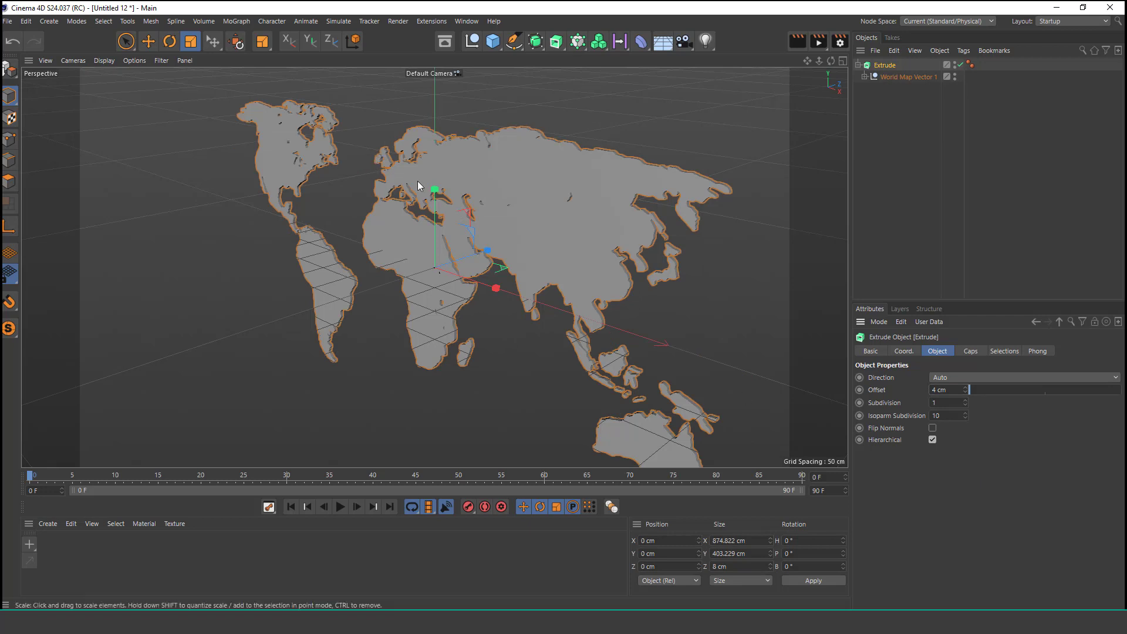
{"action": "left_click_drag", "start_coordinate": [418, 197], "coordinate": [393, 140], "text": "alt"}
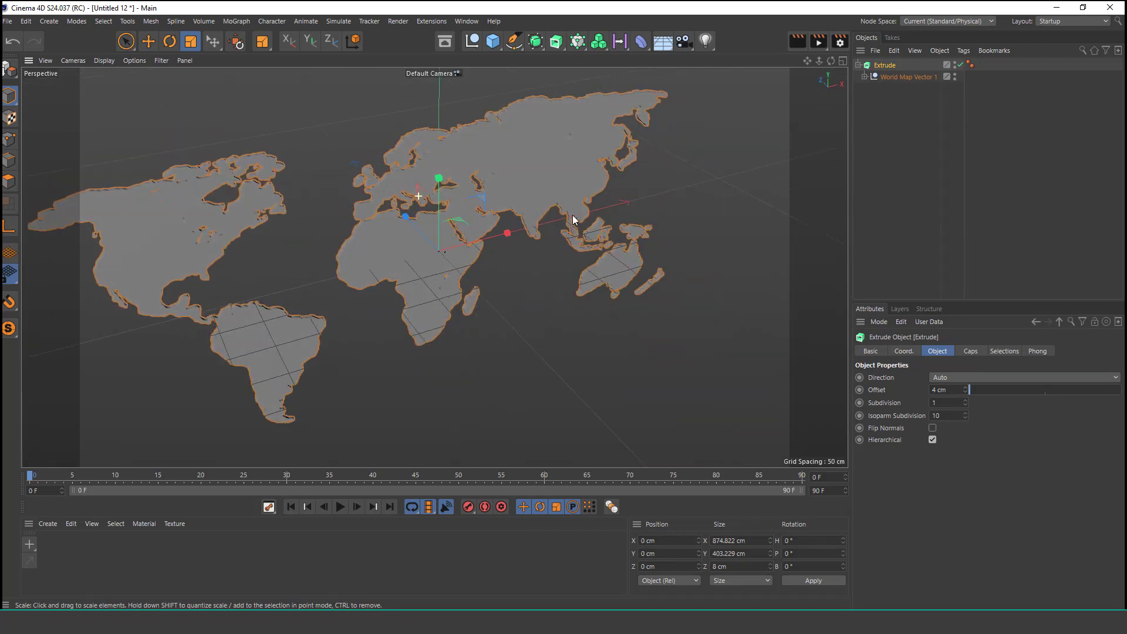
{"action": "scroll", "coordinate": [442, 111], "scroll_direction": "up", "scroll_amount": 5}
{"action": "mouse_move", "coordinate": [443, 111]}
{"action": "left_mouse_down", "text": "alt"}
{"action": "mouse_move", "coordinate": [462, 269]}
{"action": "mouse_move", "coordinate": [477, 222]}
{"action": "mouse_move", "coordinate": [492, 231]}
{"action": "left_mouse_up", "text": "alt"}
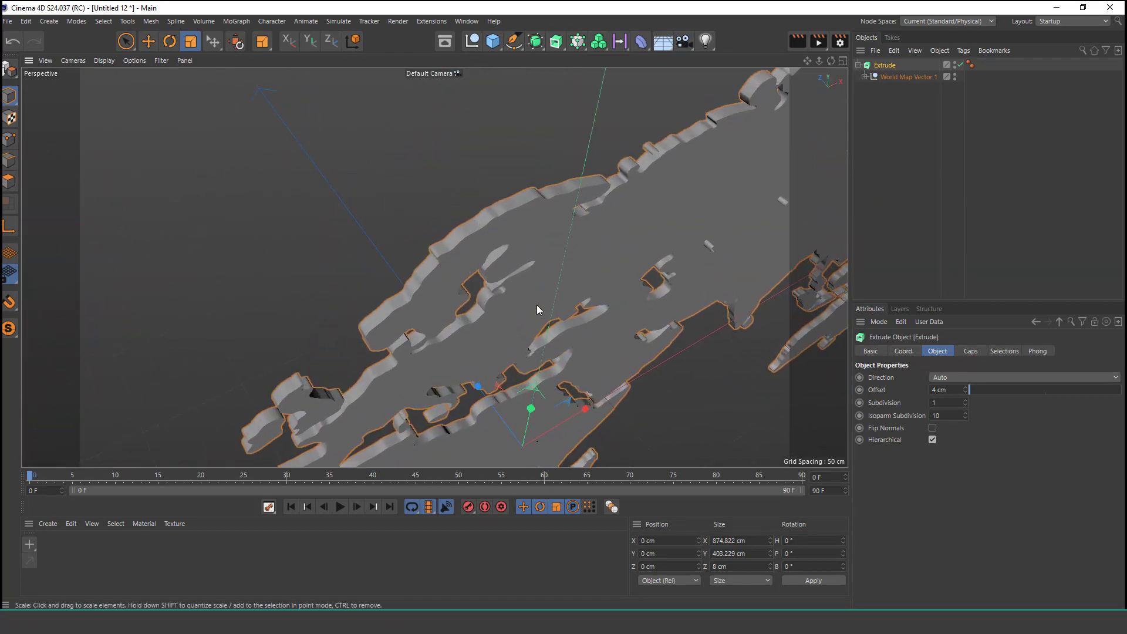
- Switch the viewport to Gouraud Shading (Lines) and set the Extrude Caps Type to Regular Grid
{"action": "left_click", "coordinate": [101, 61]}
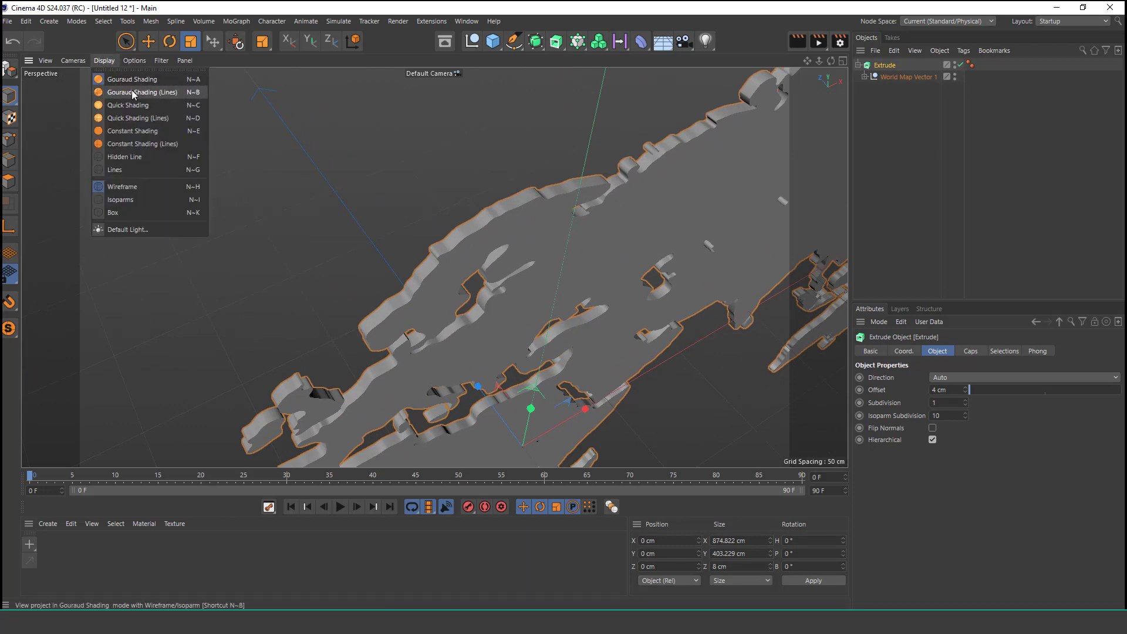
{"action": "left_click", "coordinate": [131, 90]}
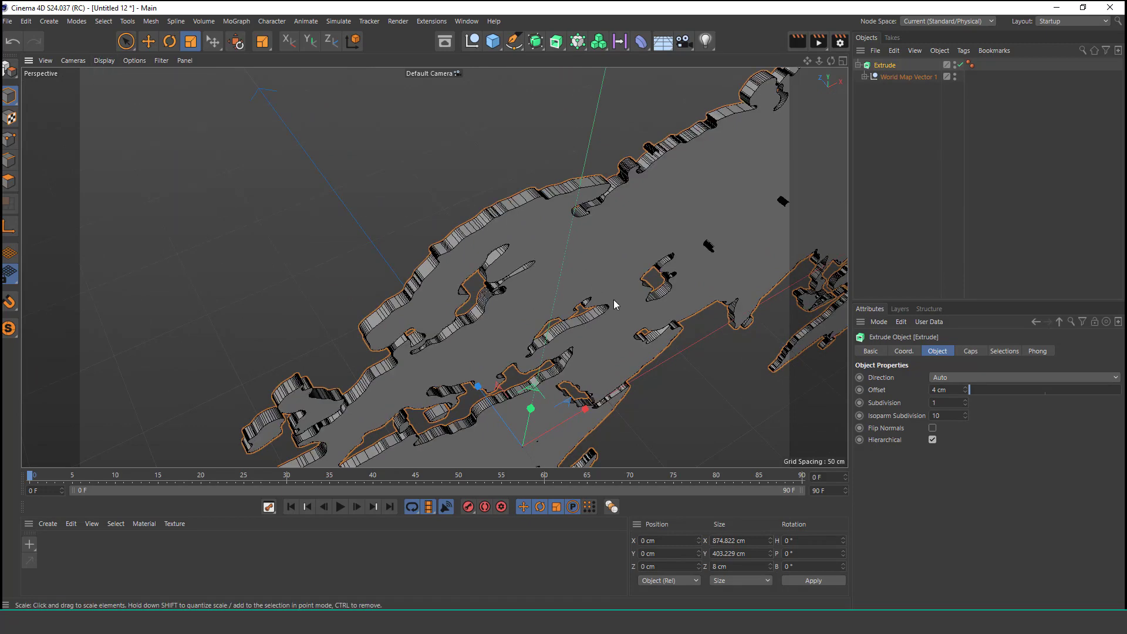
{"action": "left_click", "coordinate": [972, 353]}
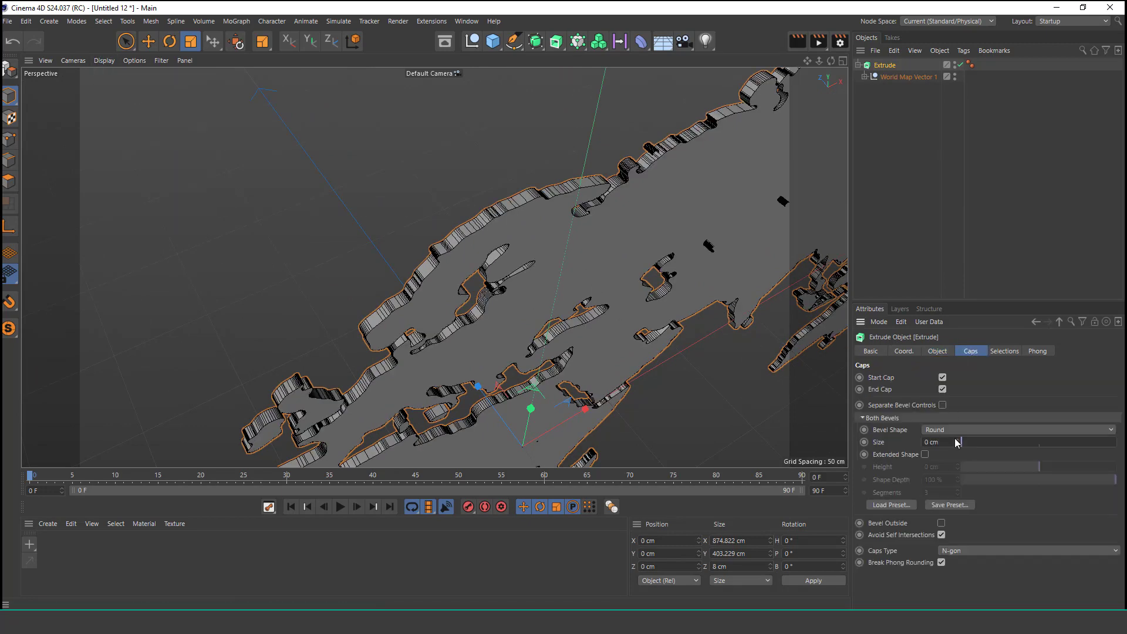
{"action": "left_click", "coordinate": [1001, 550]}
{"action": "left_click", "coordinate": [984, 537]}
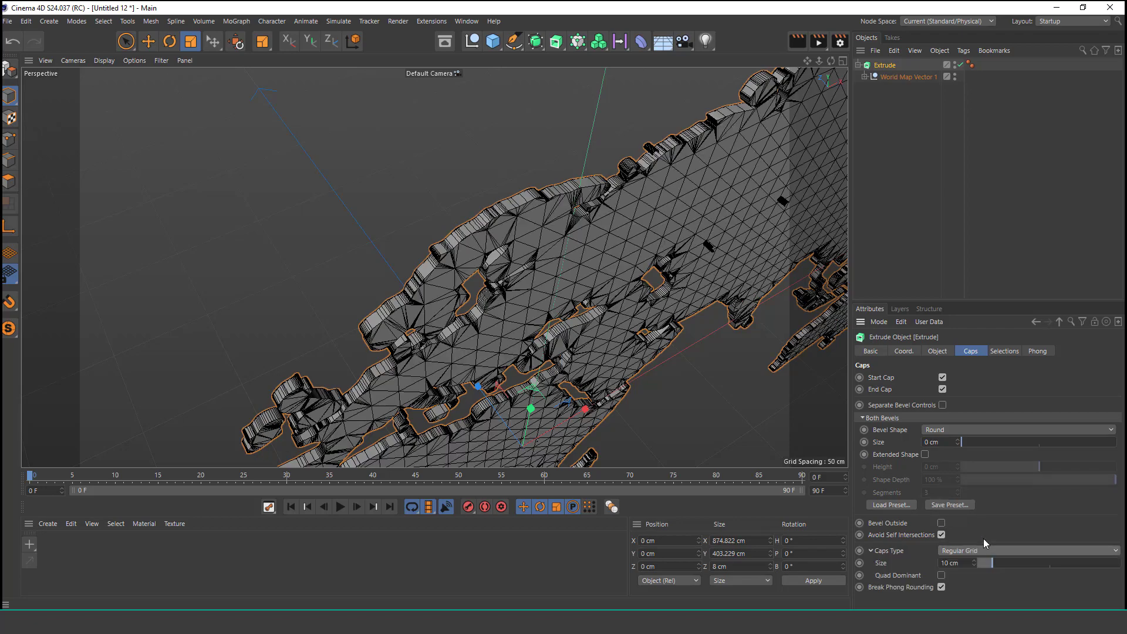
- Inspect the grid-meshed caps from a near-frontal view and switch to Live Selection
{"action": "mouse_move", "coordinate": [549, 317]}
{"action": "left_mouse_down", "text": "alt"}
{"action": "mouse_move", "coordinate": [526, 362]}
{"action": "mouse_move", "coordinate": [456, 203]}
{"action": "left_mouse_up", "text": "alt"}
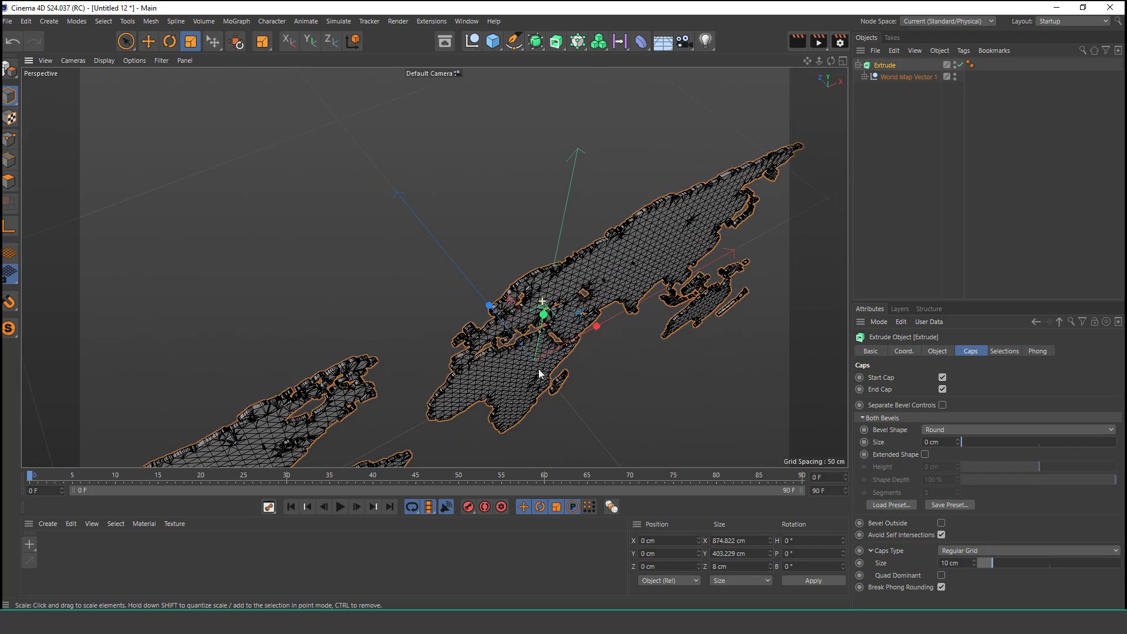
{"action": "scroll", "coordinate": [418, 167], "scroll_direction": "up", "scroll_amount": 3}
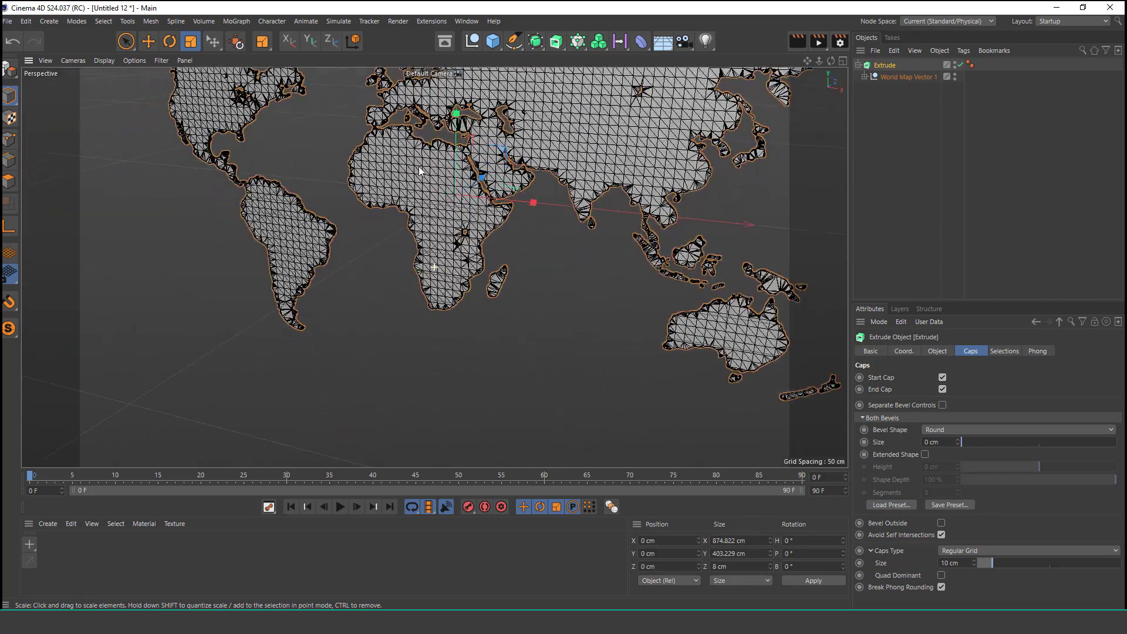
{"action": "mouse_move", "coordinate": [418, 167]}
{"action": "left_mouse_down", "text": "alt"}
{"action": "mouse_move", "coordinate": [454, 273]}
{"action": "mouse_move", "coordinate": [464, 250]}
{"action": "left_mouse_up", "text": "alt"}
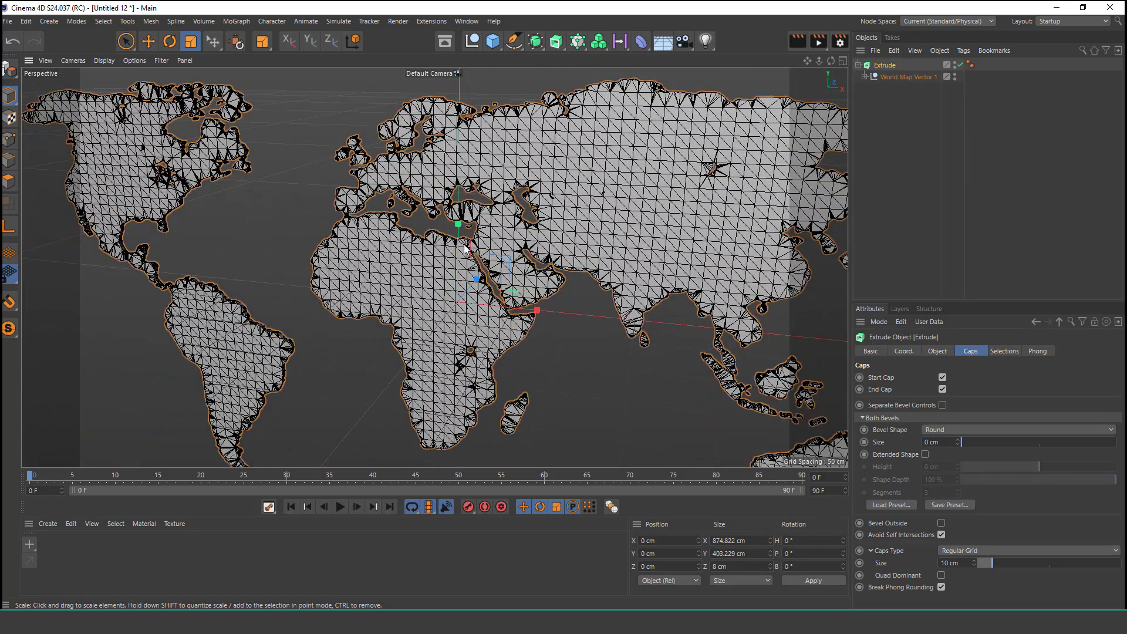
{"action": "scroll", "coordinate": [464, 250], "scroll_direction": "down", "scroll_amount": 4}
{"action": "key", "text": "9"}
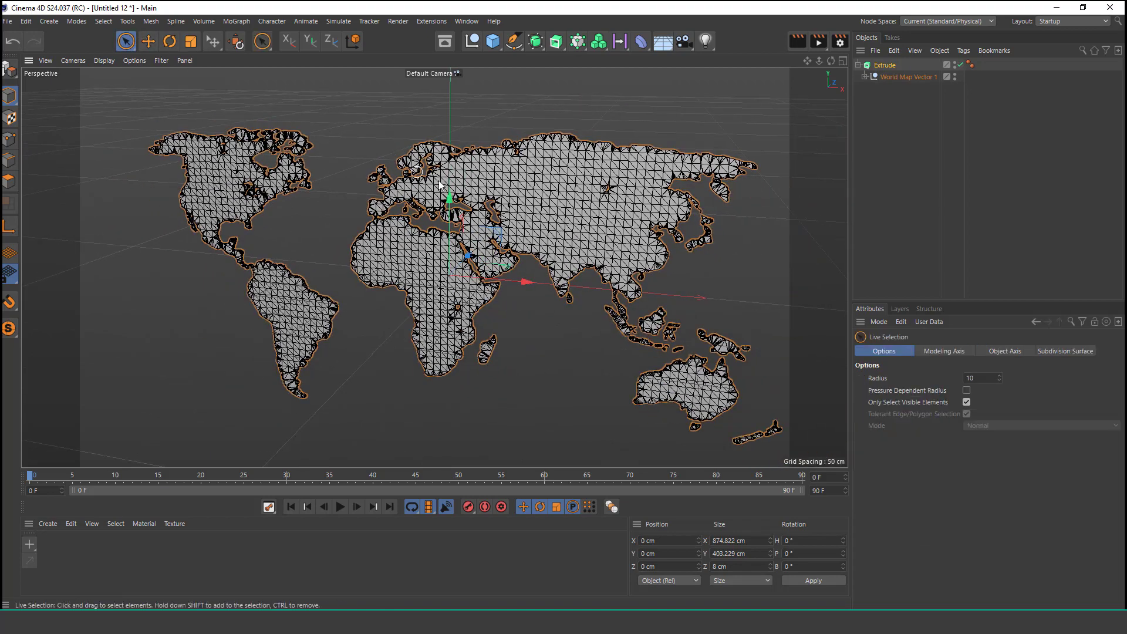
{"action": "scroll", "coordinate": [439, 185], "scroll_direction": "up", "scroll_amount": 2}
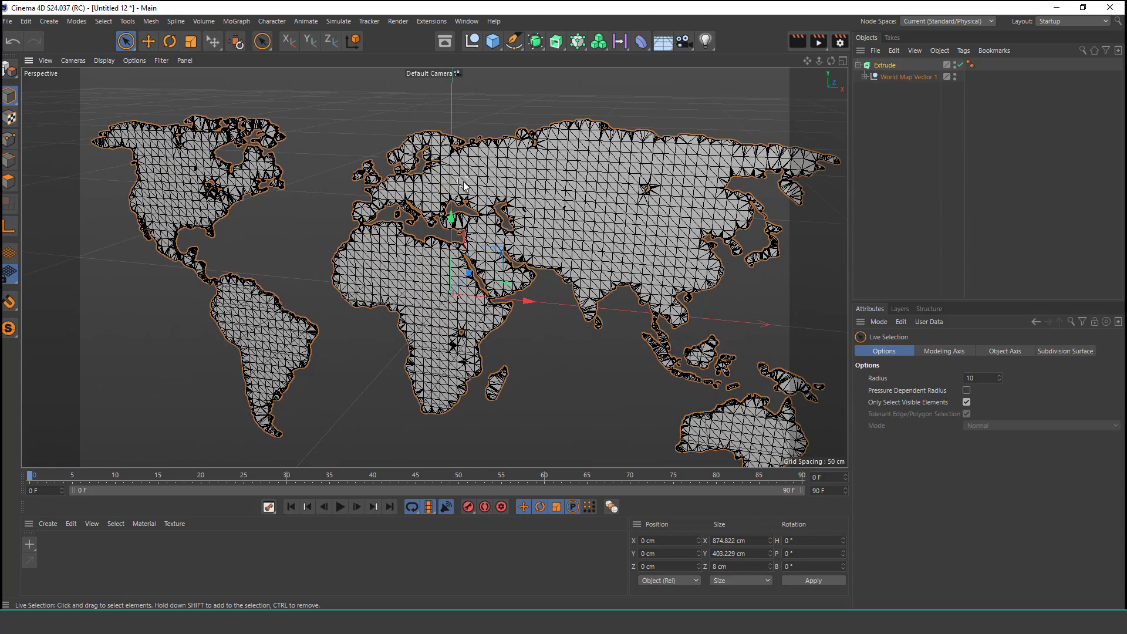
{"action": "scroll", "coordinate": [470, 182], "scroll_direction": "down", "scroll_amount": 2}
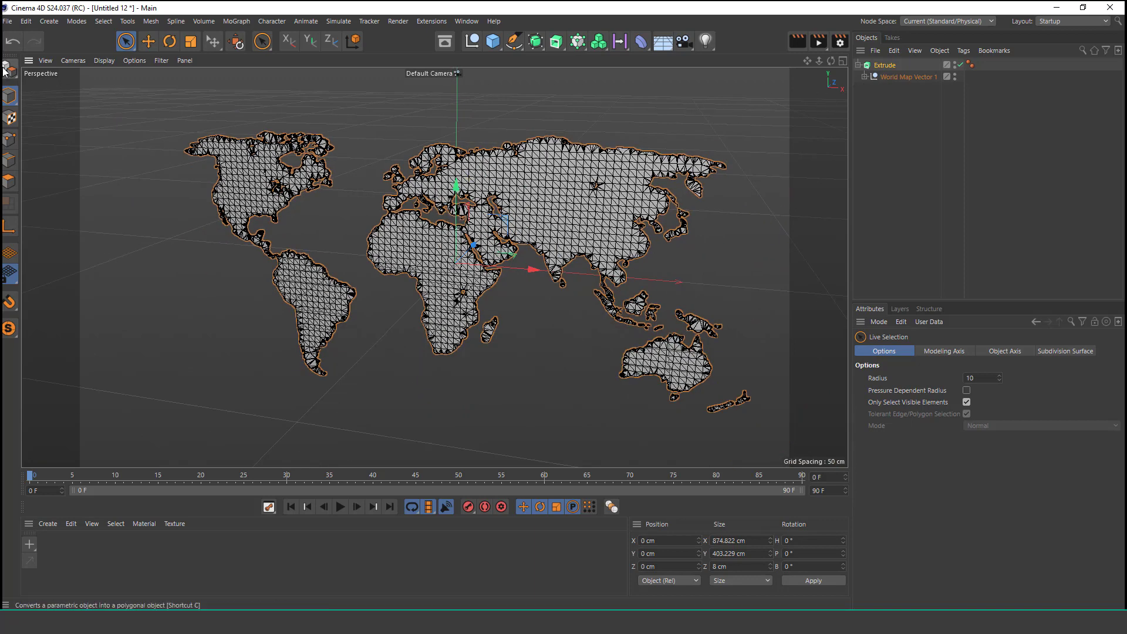
- Make the Extrude editable, select its children and Connect Objects + Delete into one polygon object
{"action": "key", "text": "c"}
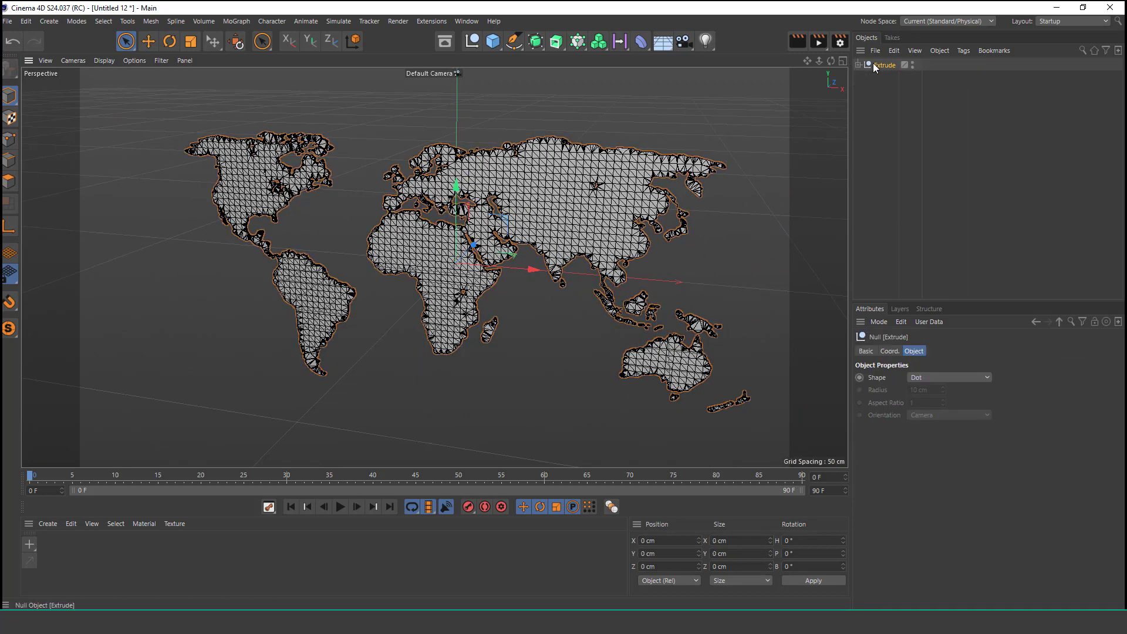
{"action": "right_click", "coordinate": [876, 66]}
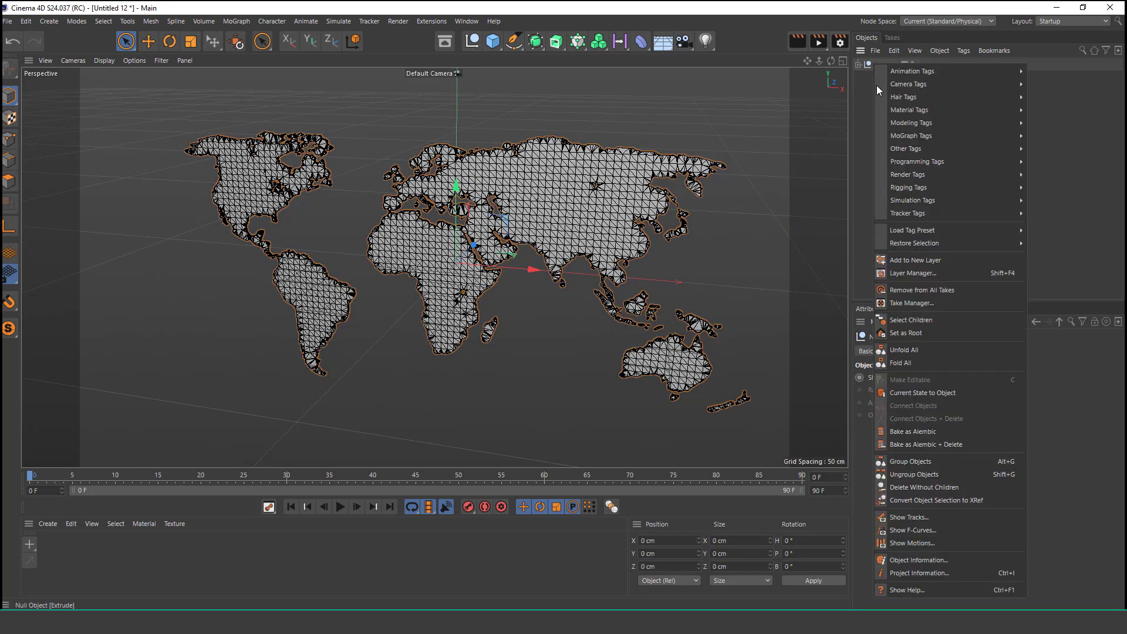
{"action": "left_click", "coordinate": [936, 322]}
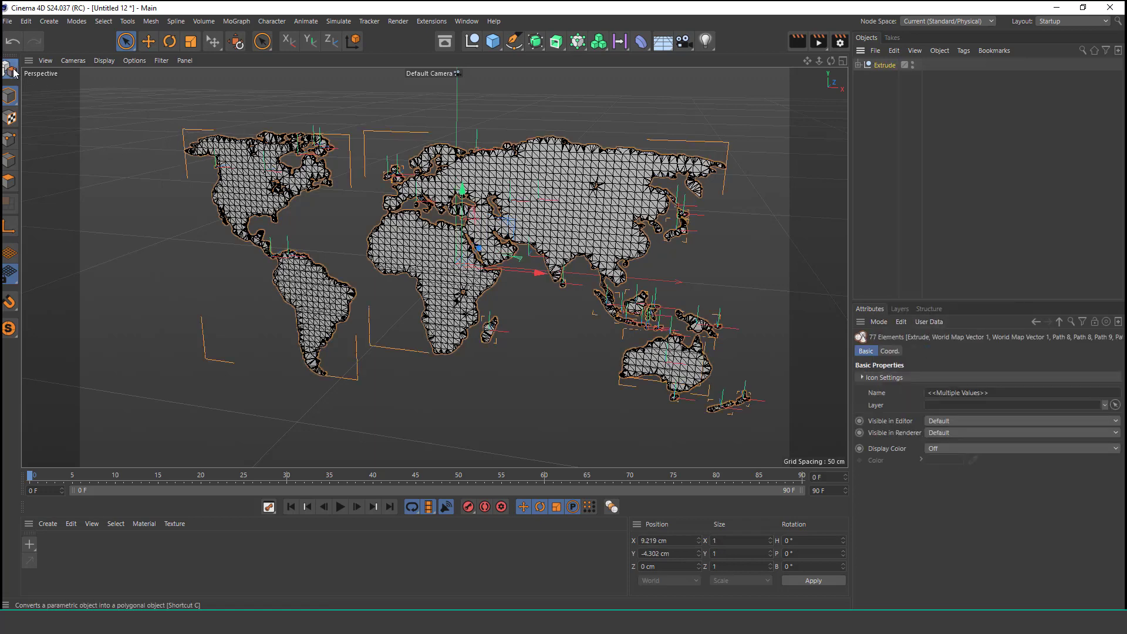
{"action": "right_click", "coordinate": [895, 65]}
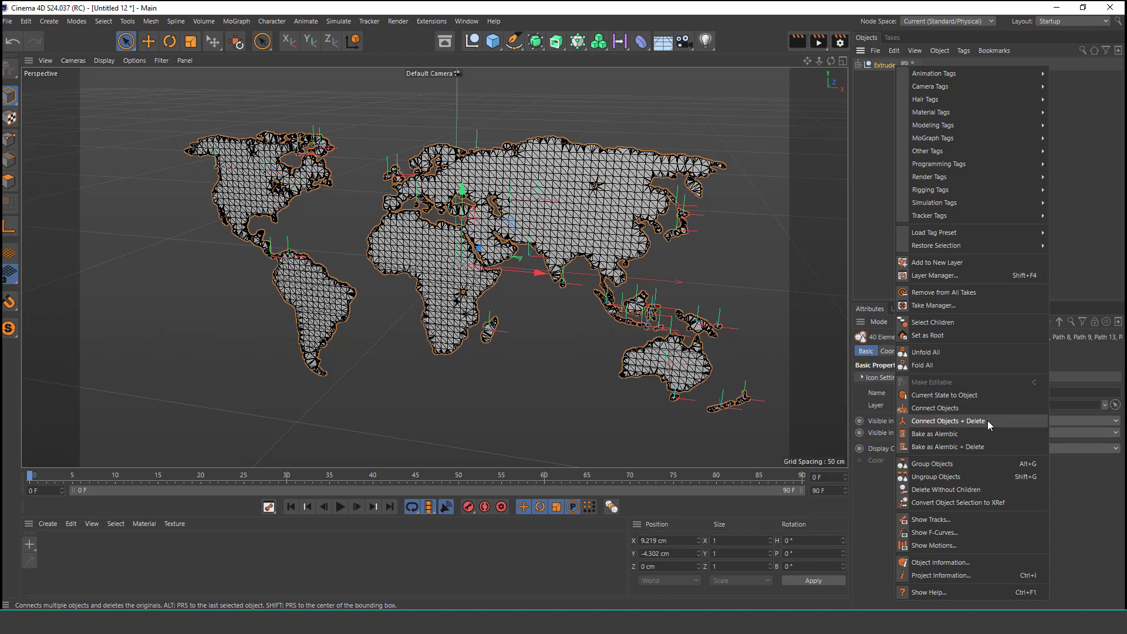
{"action": "left_click", "coordinate": [954, 322]}
{"action": "right_click", "coordinate": [883, 67]}
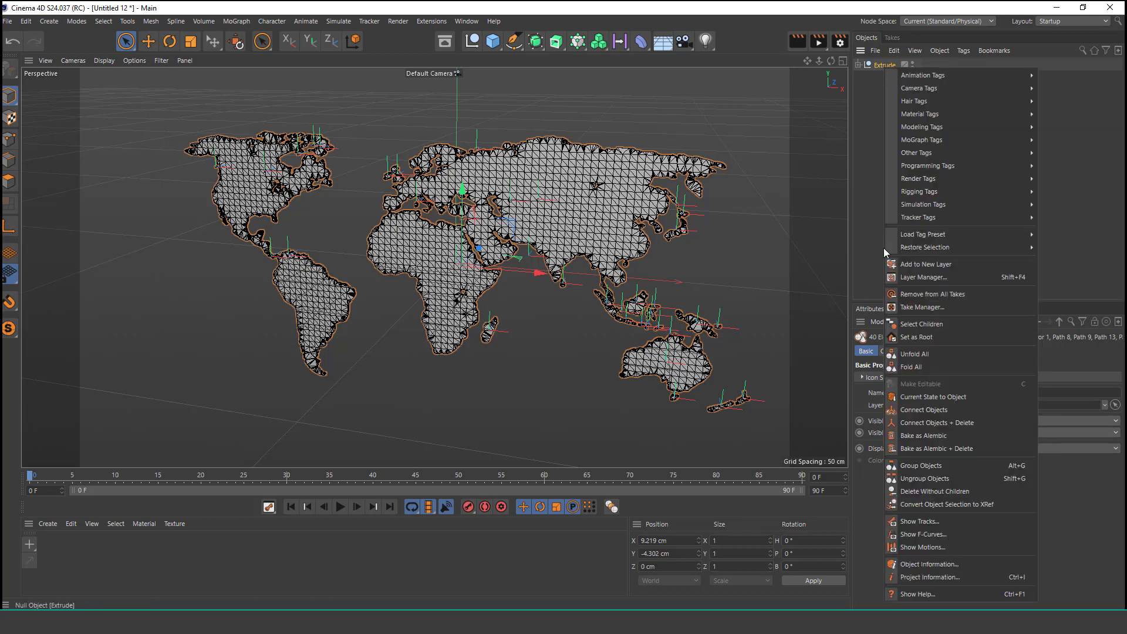
{"action": "left_click", "coordinate": [975, 422]}
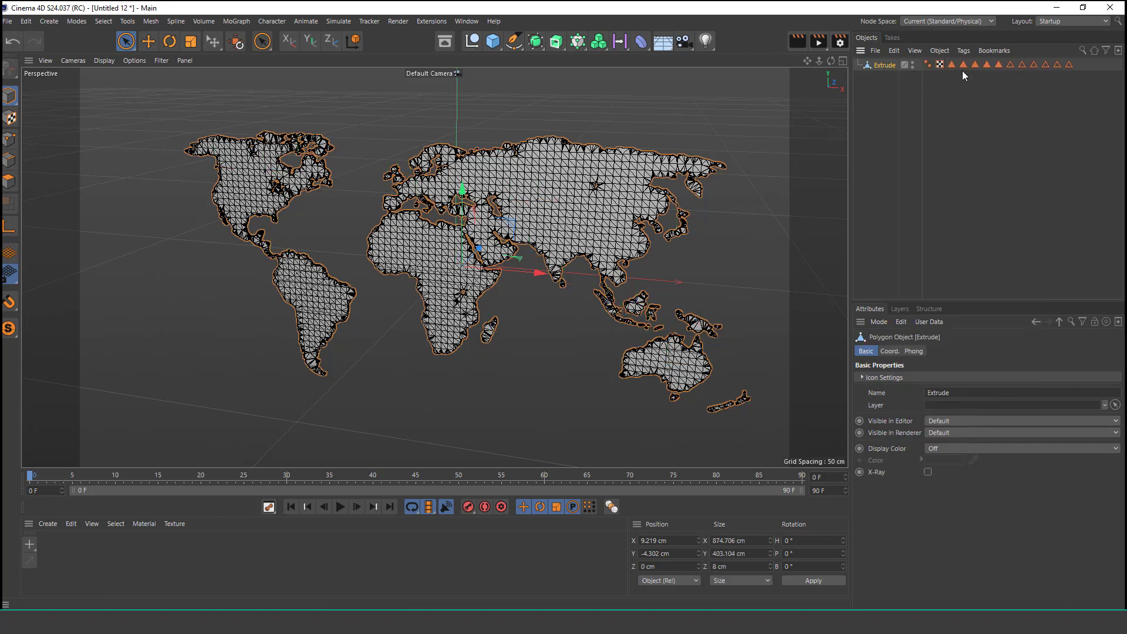
- Delete the leftover selection tags from Extrude and reselect the object
{"action": "left_click_drag", "start_coordinate": [1089, 82], "coordinate": [957, 66]}
{"action": "key", "text": "Delete"}
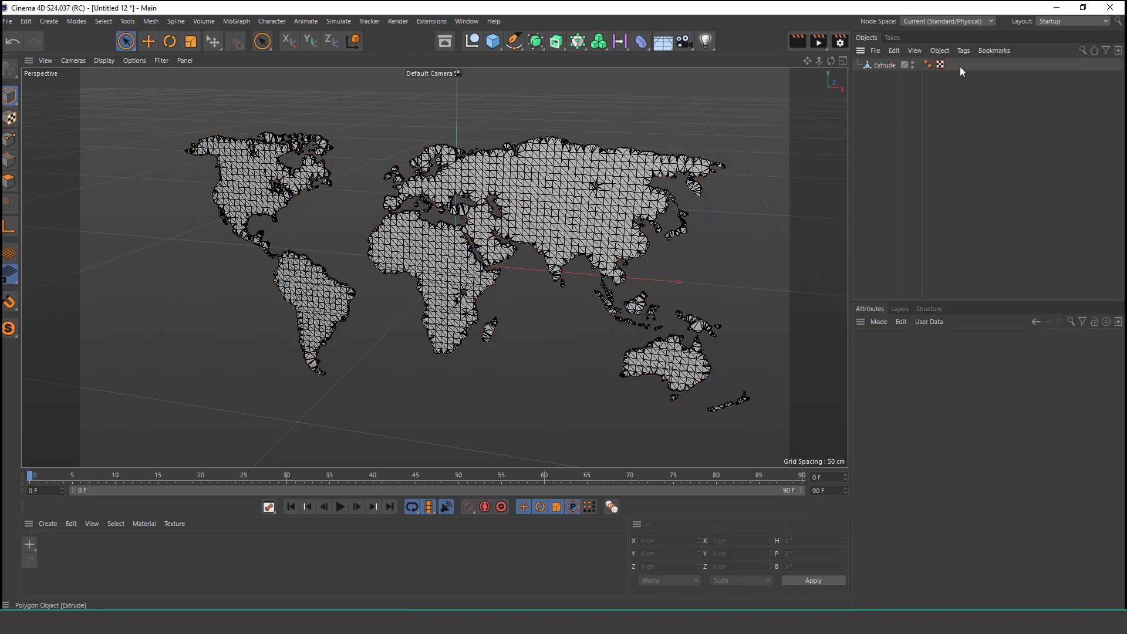
{"action": "left_click", "coordinate": [872, 64]}
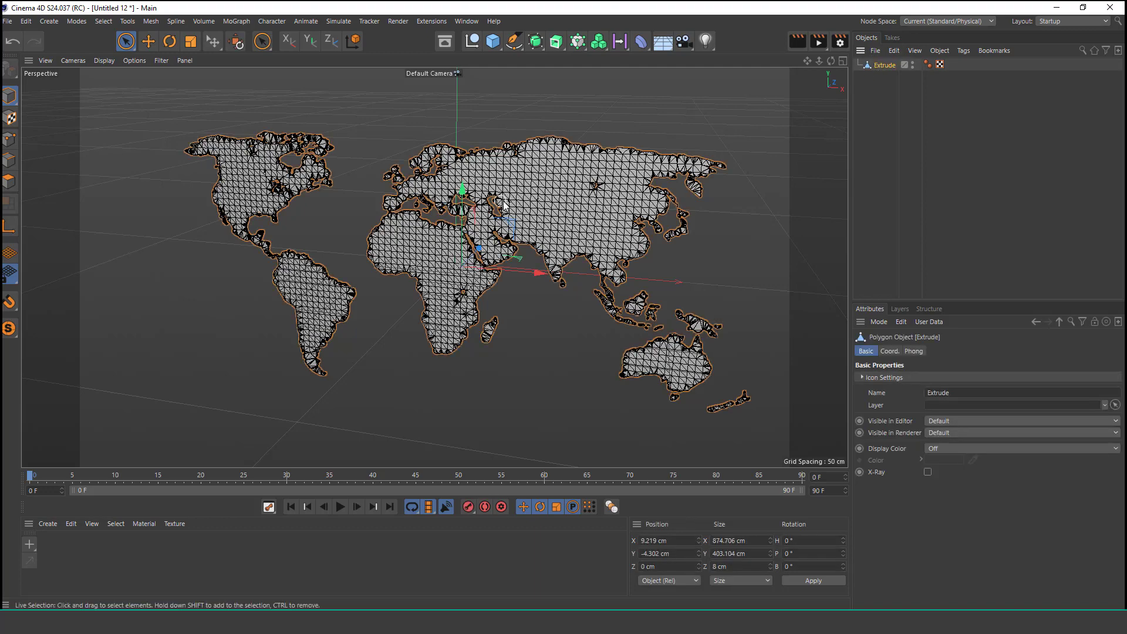
{"action": "mouse_move", "coordinate": [473, 233]}
{"action": "left_mouse_down", "text": "alt"}
{"action": "mouse_move", "coordinate": [508, 268]}
{"action": "mouse_move", "coordinate": [442, 250]}
{"action": "mouse_move", "coordinate": [452, 253]}
{"action": "left_mouse_up", "text": "alt"}
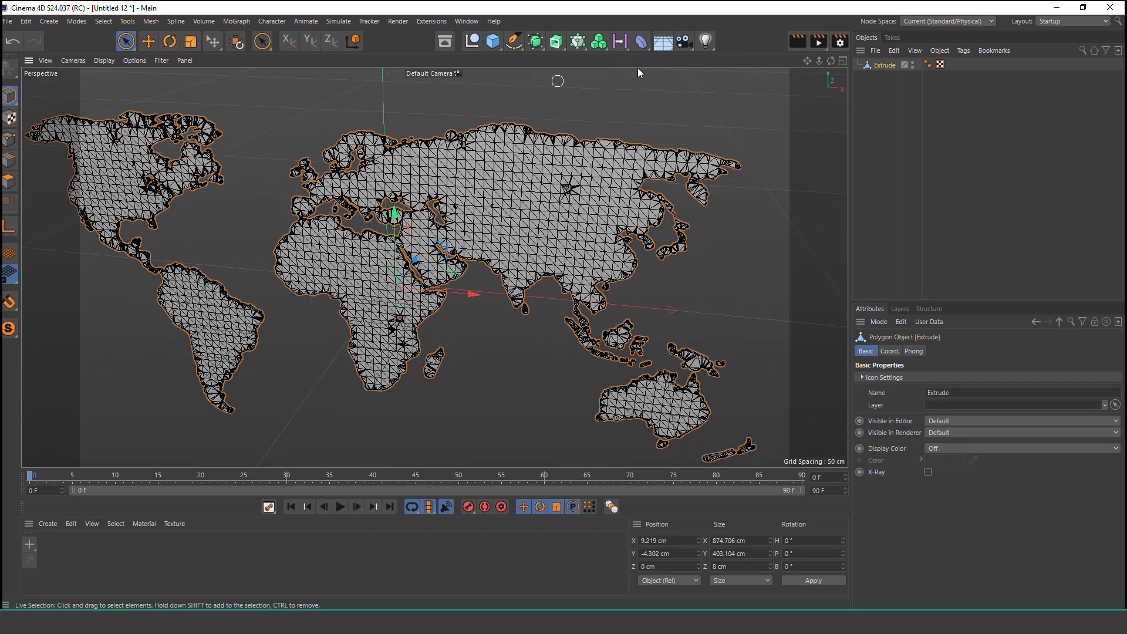
- Add a Wrap deformer to the scene
{"action": "left_click", "coordinate": [641, 41]}
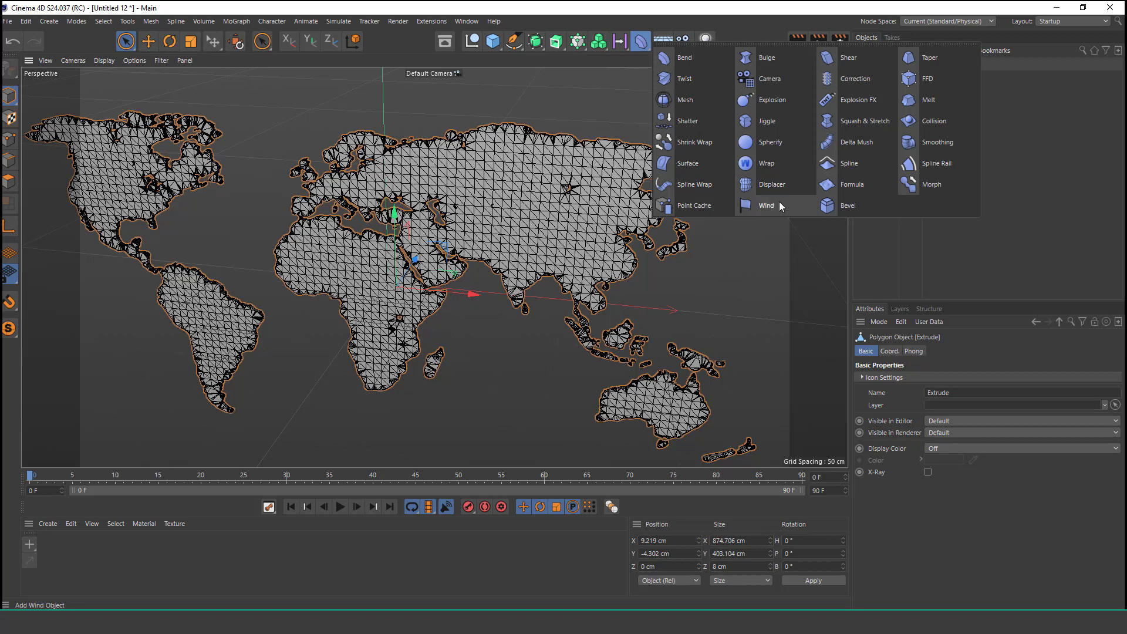
{"action": "left_click", "coordinate": [777, 168]}
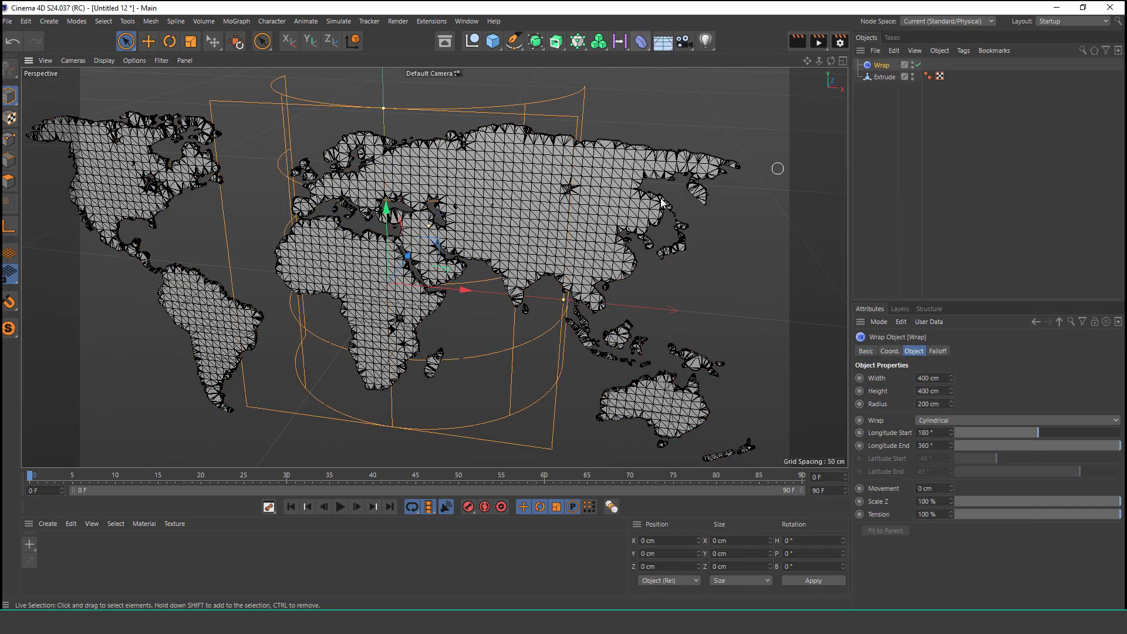
{"action": "mouse_move", "coordinate": [293, 252]}
{"action": "left_mouse_down", "text": "alt"}
{"action": "mouse_move", "coordinate": [385, 250]}
{"action": "mouse_move", "coordinate": [400, 225]}
{"action": "left_mouse_up", "text": "alt"}
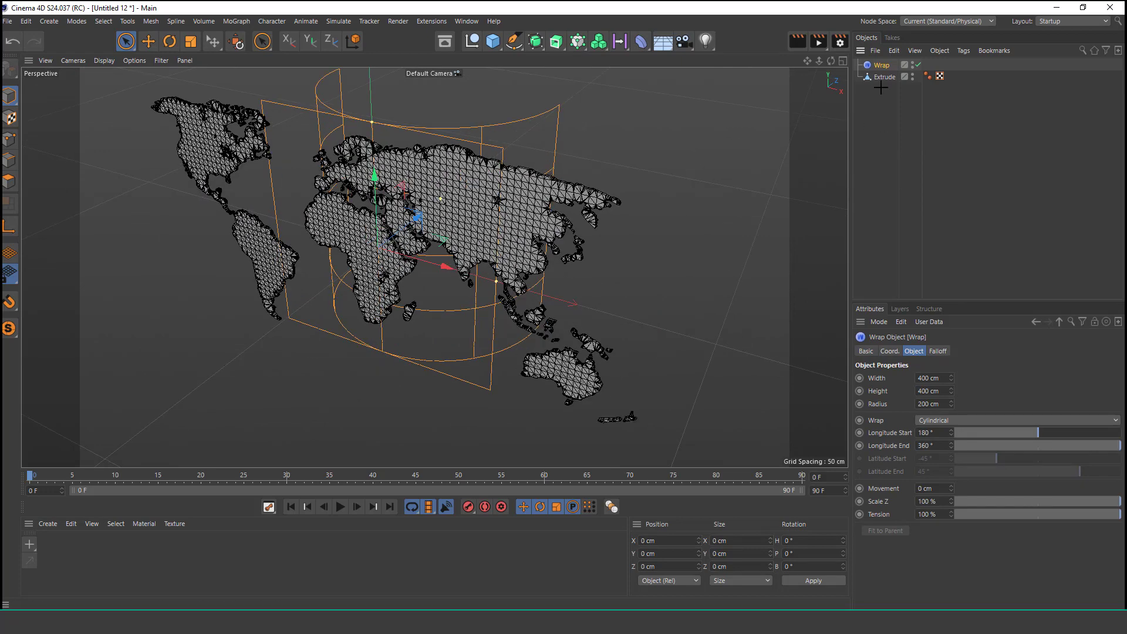
- Group Wrap and Extrude together under a new Null to bend the map into a cylinder
{"action": "left_click_drag", "start_coordinate": [882, 121], "coordinate": [884, 66]}
{"action": "right_click", "coordinate": [897, 65]}
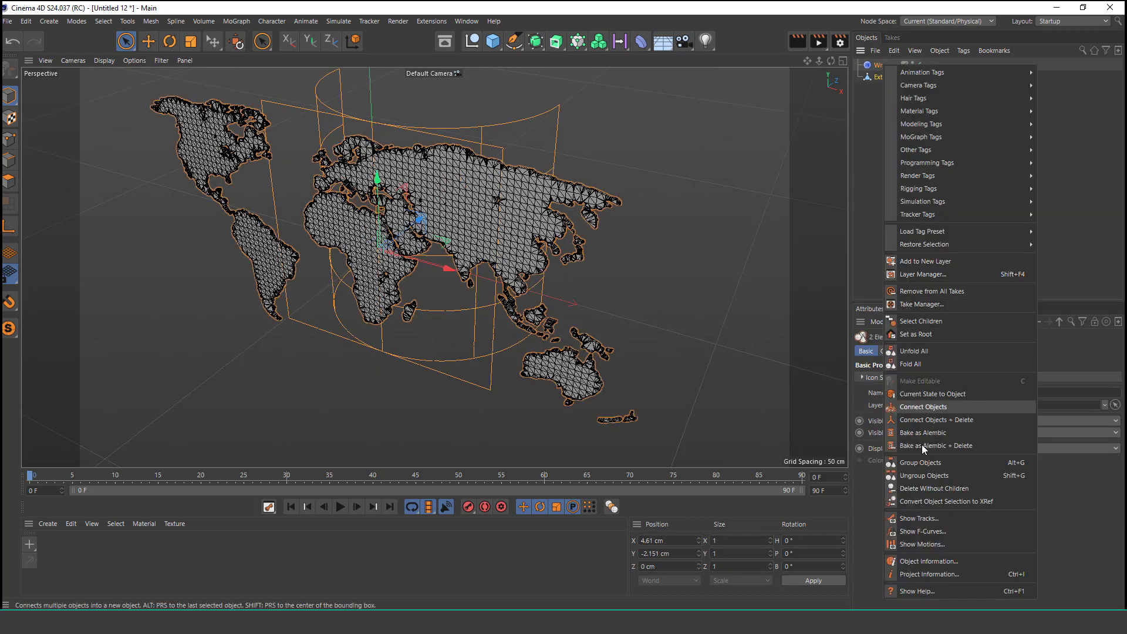
{"action": "left_click", "coordinate": [920, 463]}
{"action": "left_click_drag", "start_coordinate": [505, 185], "coordinate": [465, 234], "text": "alt"}
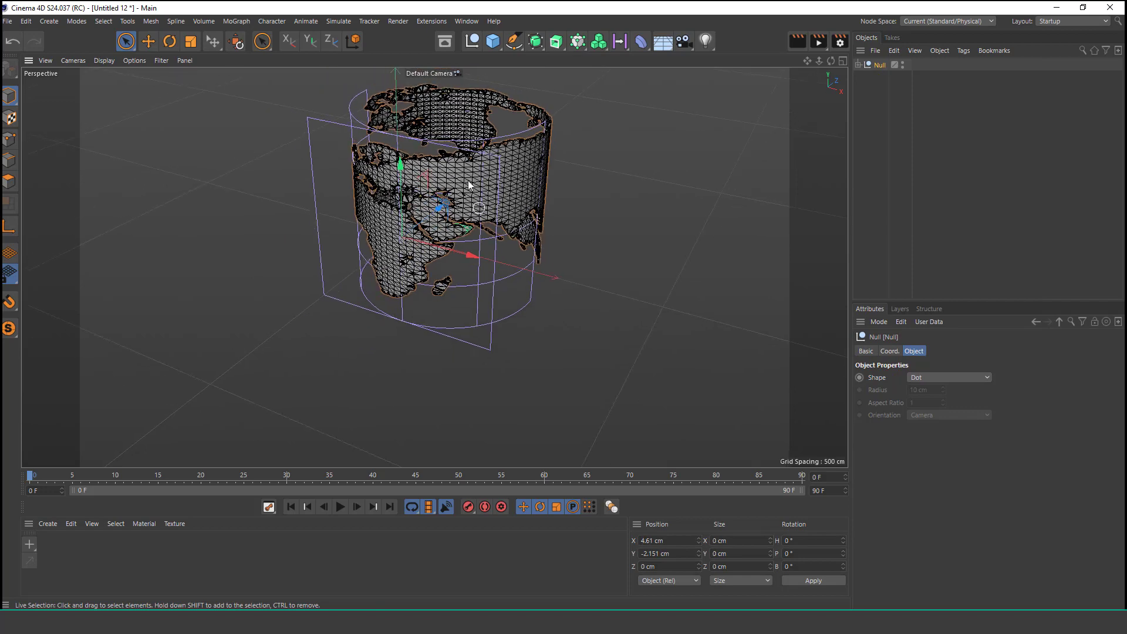
{"action": "scroll", "coordinate": [466, 234], "scroll_direction": "up", "scroll_amount": 1}
- Set the Wrap deformer inside the Null to Spherical with Longitude End lowered to 291°
{"action": "scroll", "coordinate": [467, 229], "scroll_direction": "up", "scroll_amount": 1}
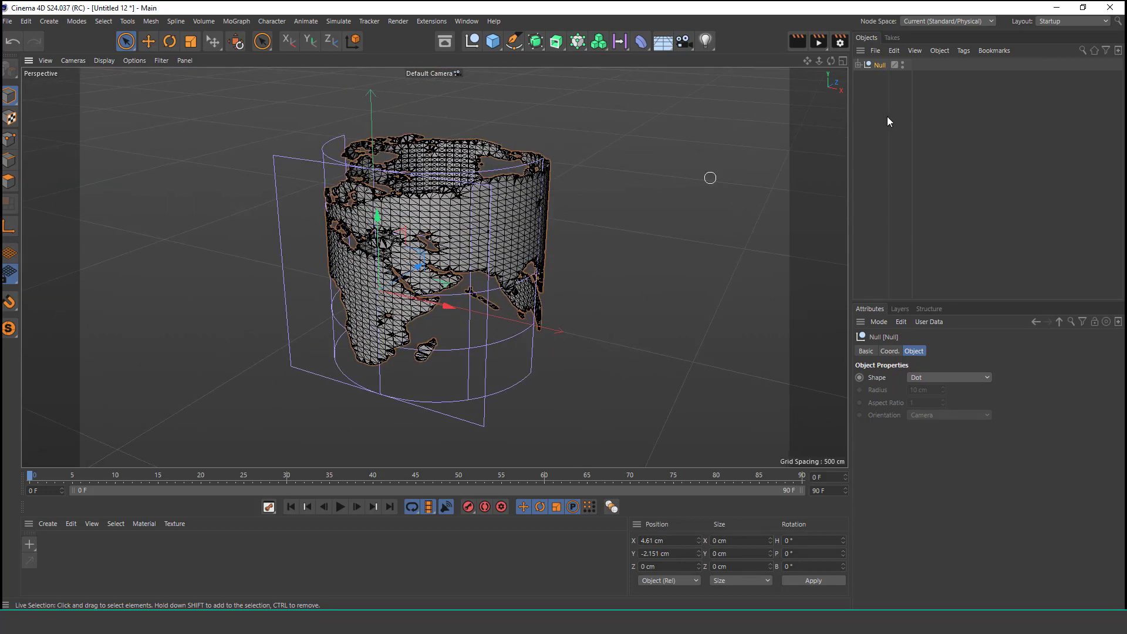
{"action": "left_click", "coordinate": [859, 65]}
{"action": "left_click", "coordinate": [887, 77]}
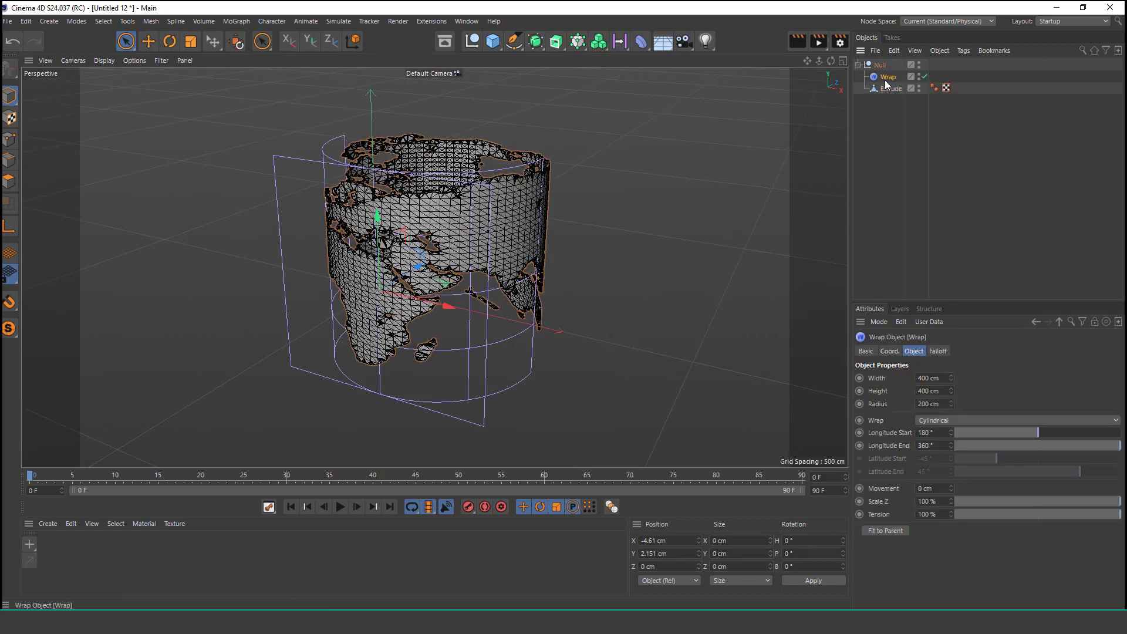
{"action": "left_click", "coordinate": [988, 415]}
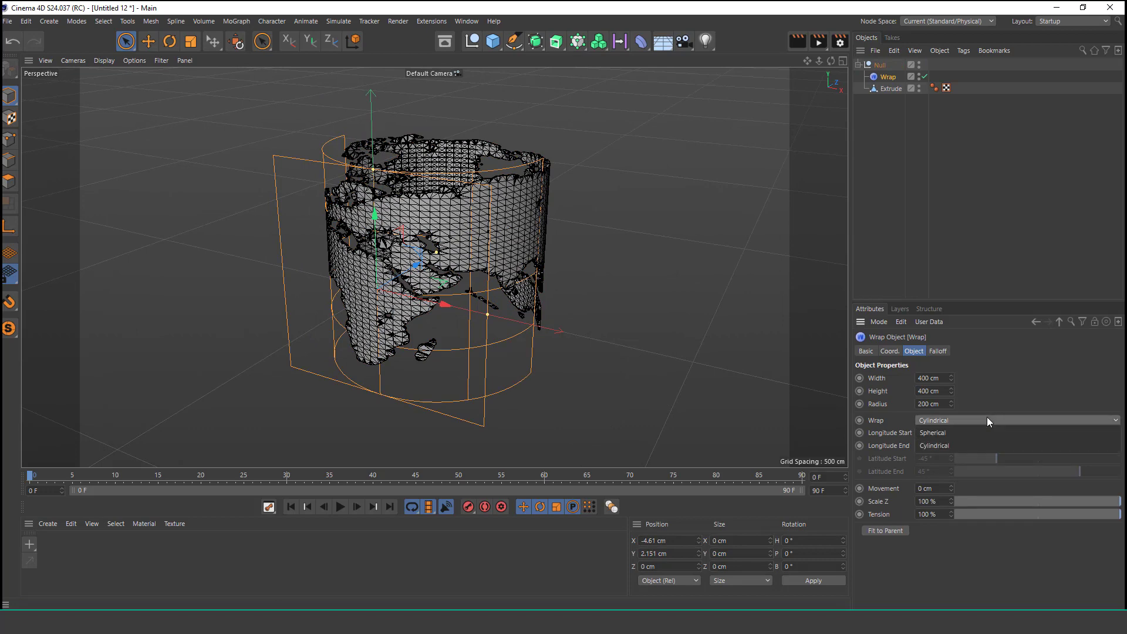
{"action": "left_click", "coordinate": [954, 429]}
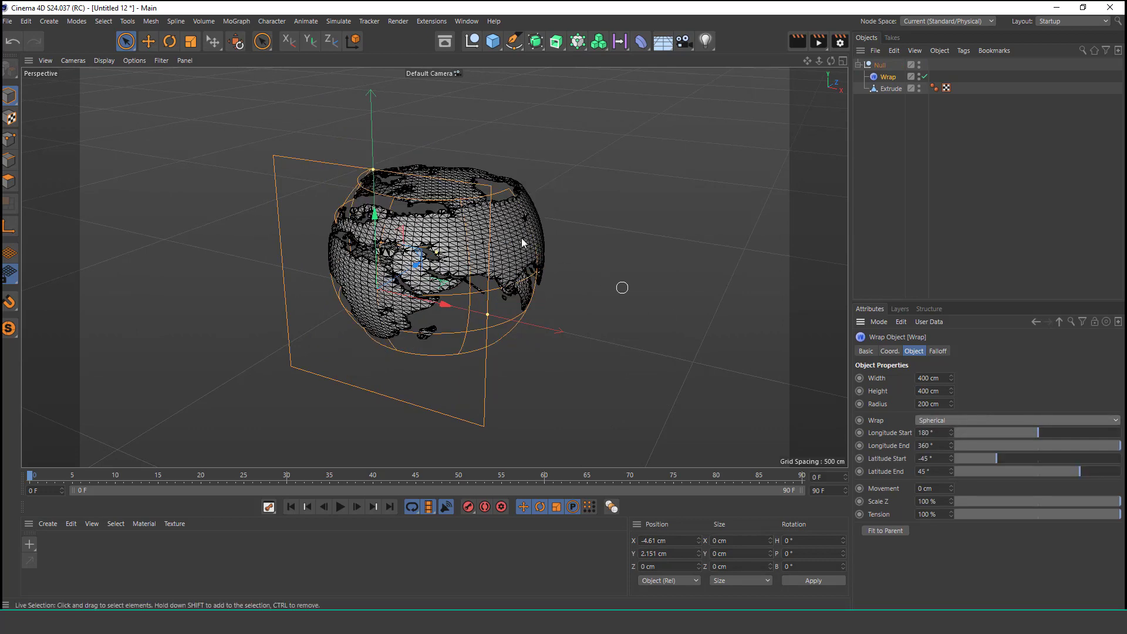
{"action": "scroll", "coordinate": [521, 237], "scroll_direction": "up", "scroll_amount": 1}
{"action": "scroll", "coordinate": [521, 238], "scroll_direction": "up", "scroll_amount": 1}
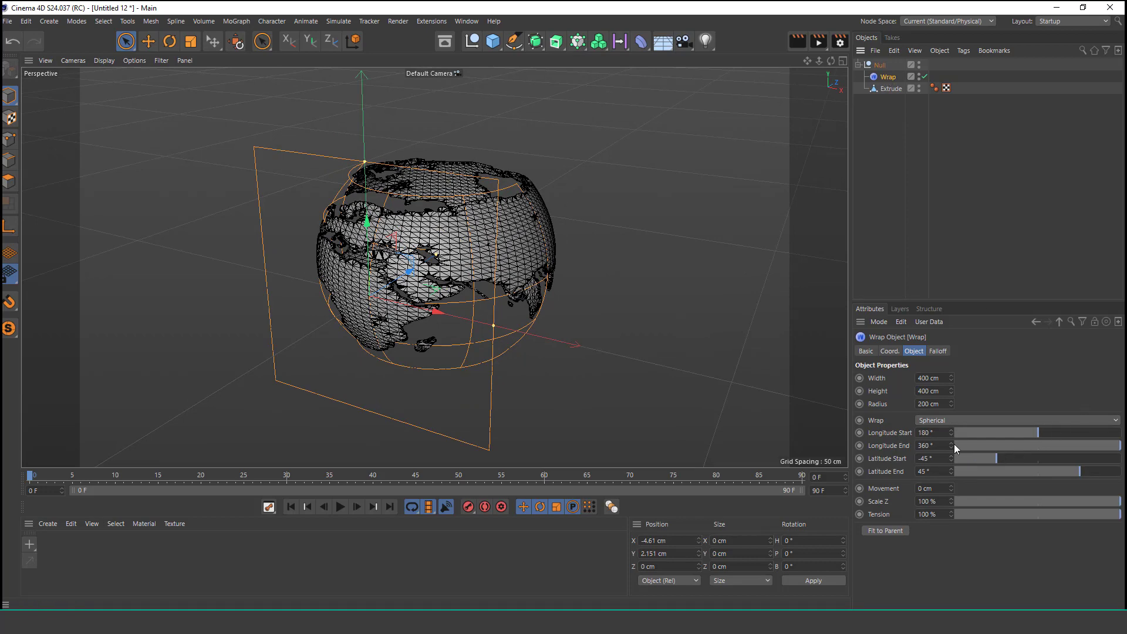
{"action": "left_click_drag", "start_coordinate": [954, 444], "coordinate": [951, 460]}
{"action": "mouse_move", "coordinate": [461, 253]}
{"action": "left_mouse_down", "text": "alt"}
{"action": "mouse_move", "coordinate": [624, 236]}
{"action": "mouse_move", "coordinate": [416, 261]}
{"action": "left_mouse_up", "text": "alt"}
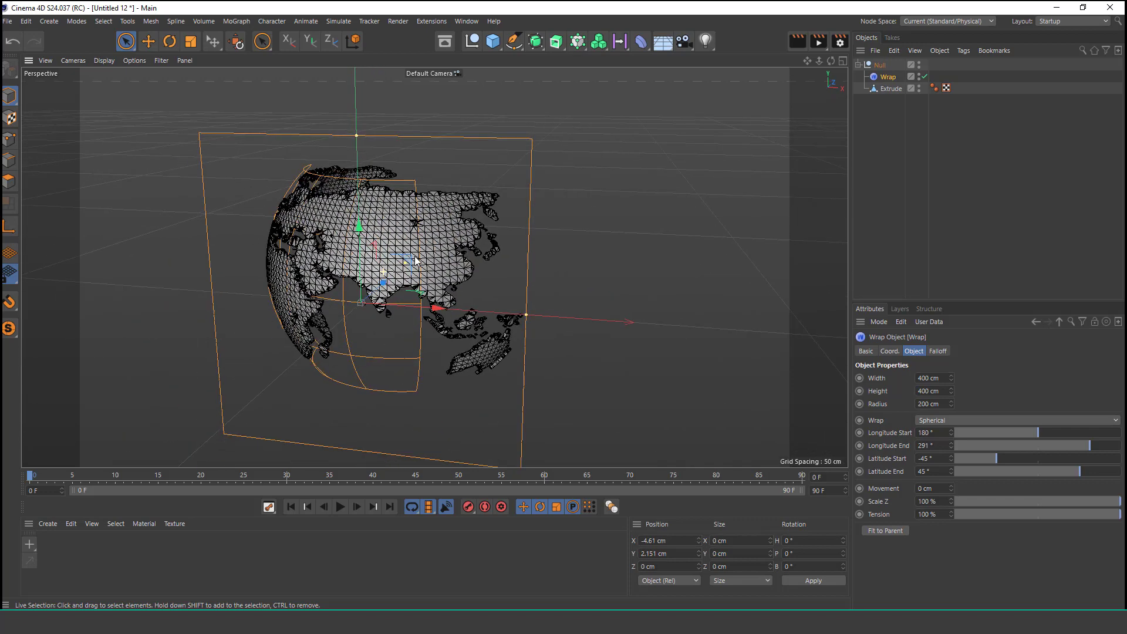
- Add a Sphere with radius about 150 cm and 31 segments
{"action": "left_click", "coordinate": [493, 42]}
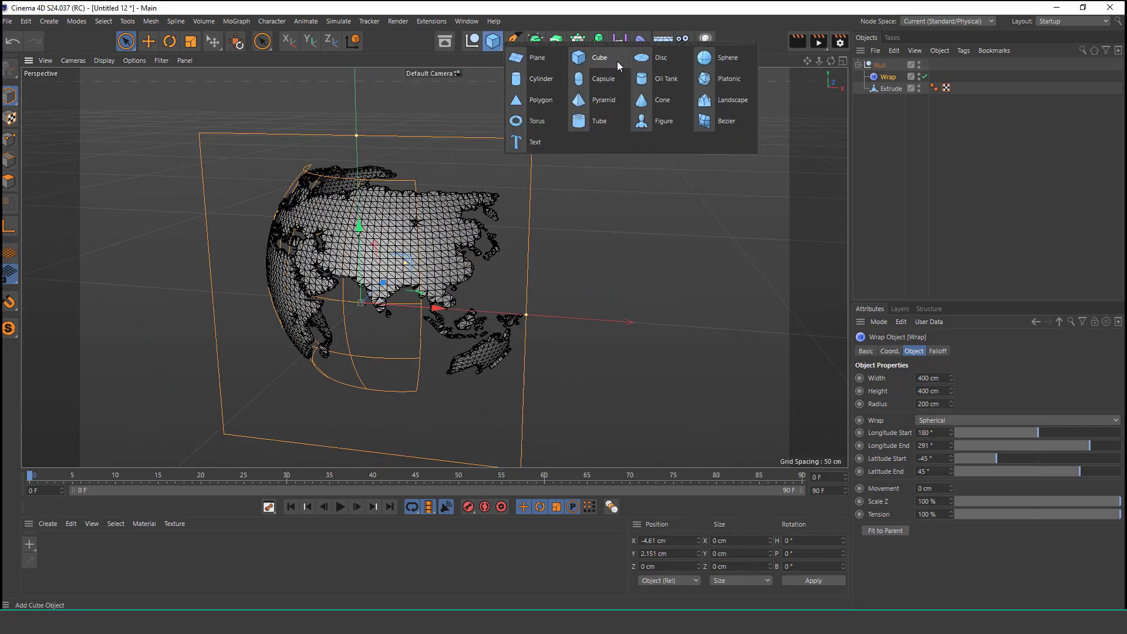
{"action": "left_click", "coordinate": [717, 58]}
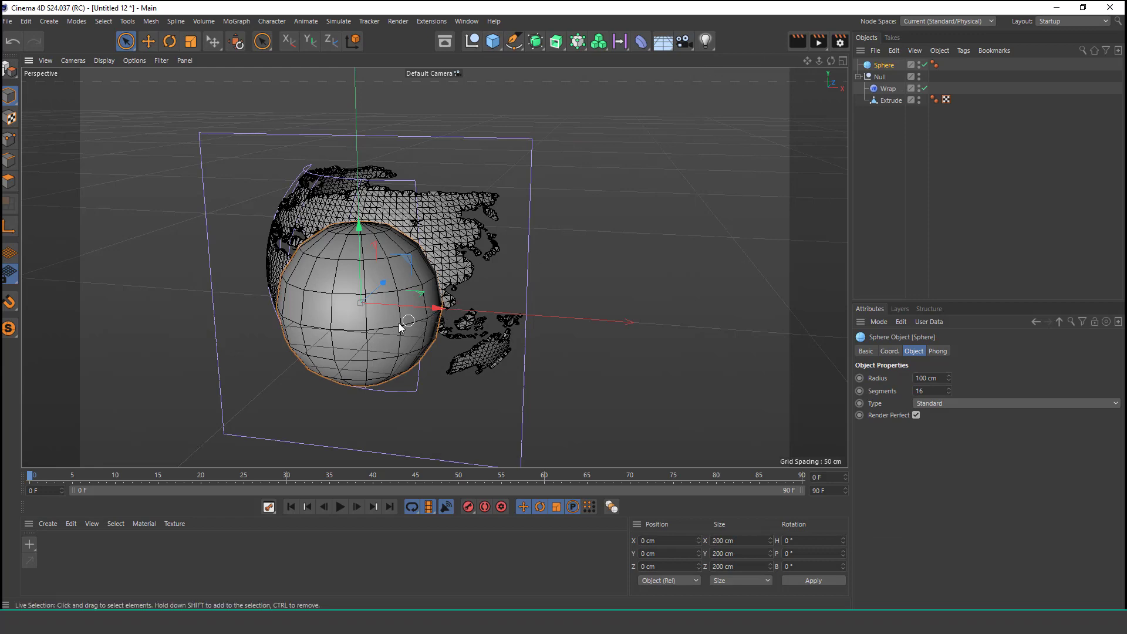
{"action": "scroll", "coordinate": [417, 297], "scroll_direction": "up", "scroll_amount": 2}
{"action": "left_click_drag", "start_coordinate": [457, 304], "coordinate": [515, 307]}
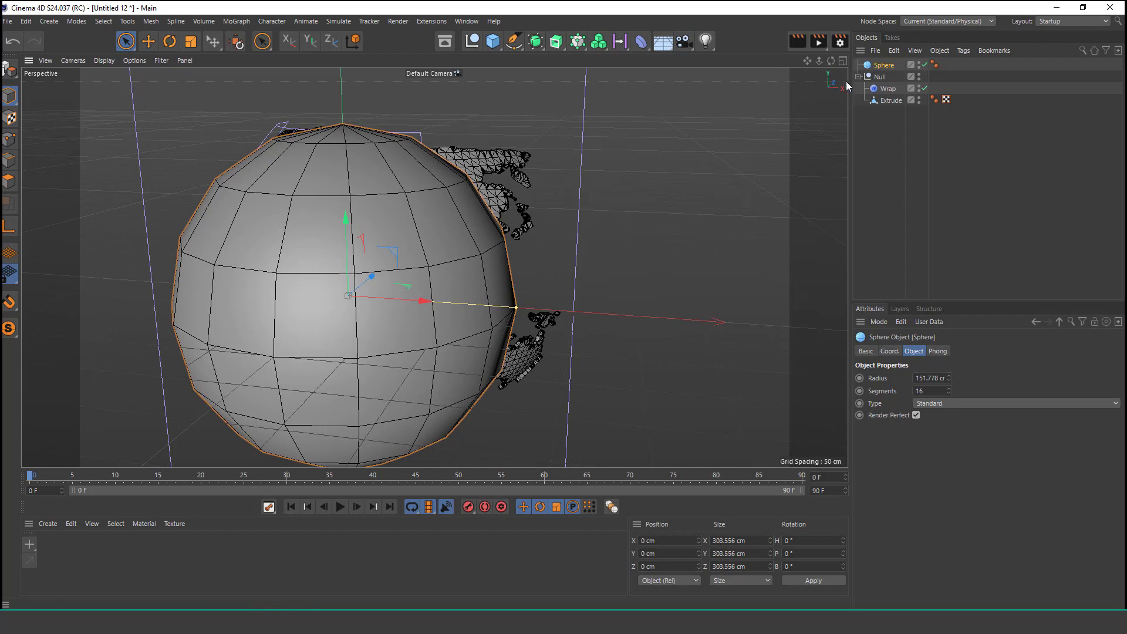
{"action": "left_click_drag", "start_coordinate": [948, 389], "coordinate": [949, 389]}
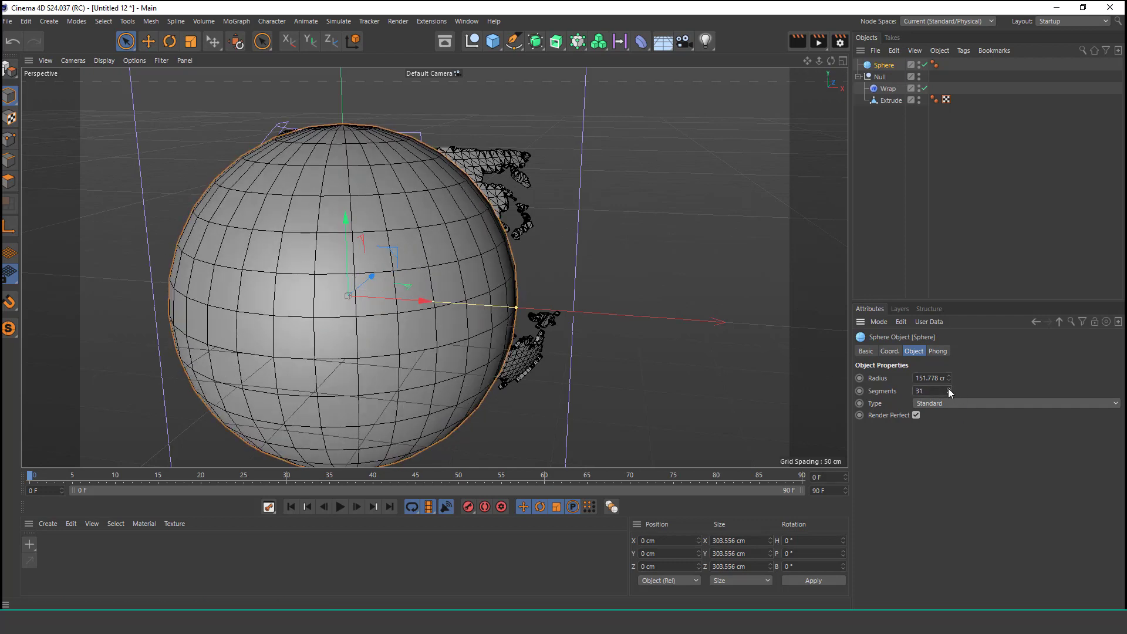
- In four-view layout, move the sphere to Z 200 cm and enlarge its radius to 194.927 cm
{"action": "left_click", "coordinate": [844, 60]}
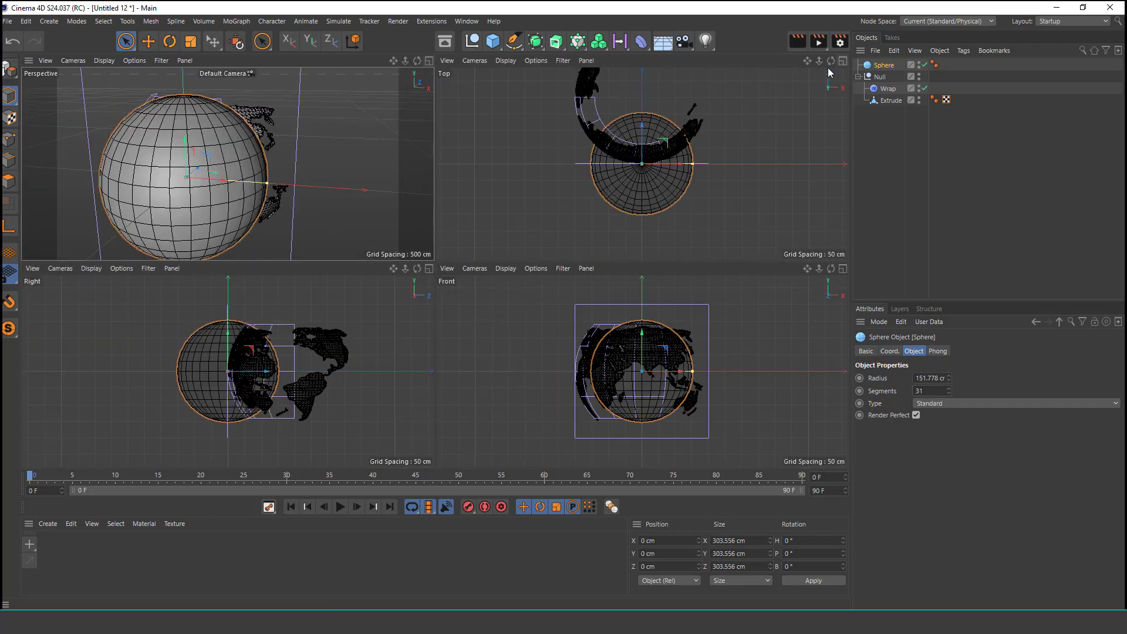
{"action": "left_click_drag", "start_coordinate": [648, 131], "coordinate": [650, 59]}
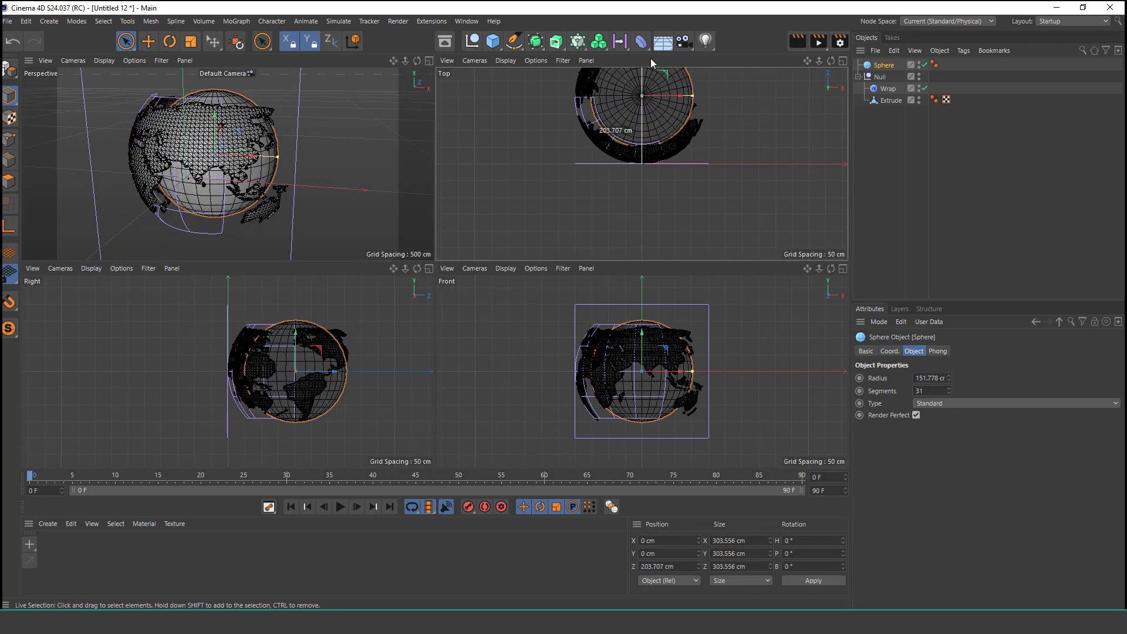
{"action": "left_click_drag", "start_coordinate": [651, 58], "coordinate": [650, 62]}
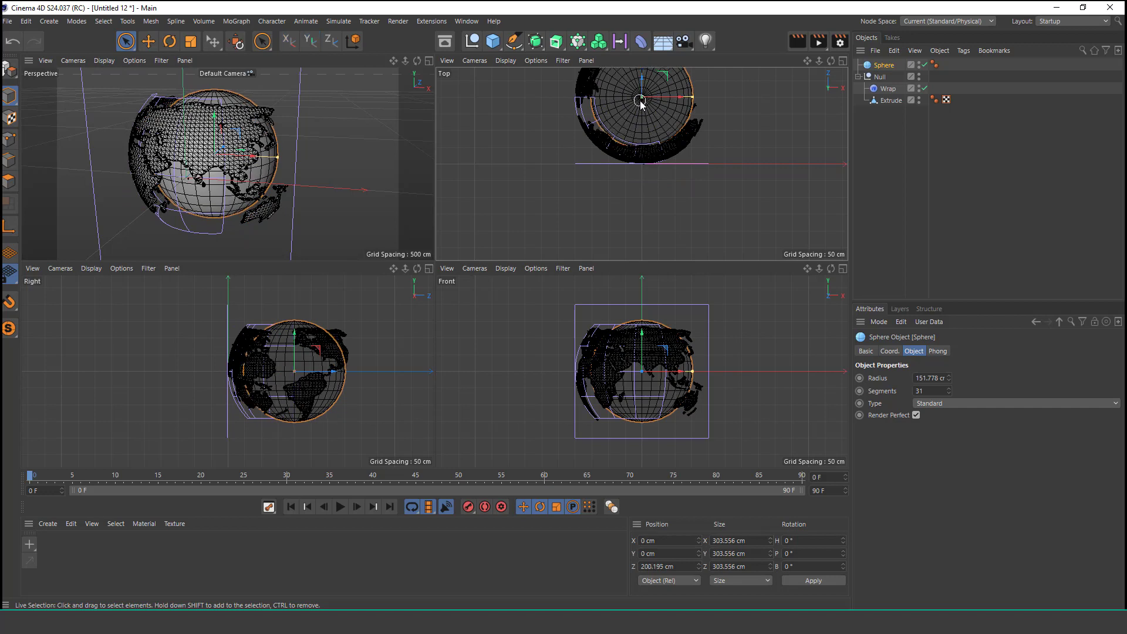
{"action": "scroll", "coordinate": [647, 118], "scroll_direction": "up", "scroll_amount": 3}
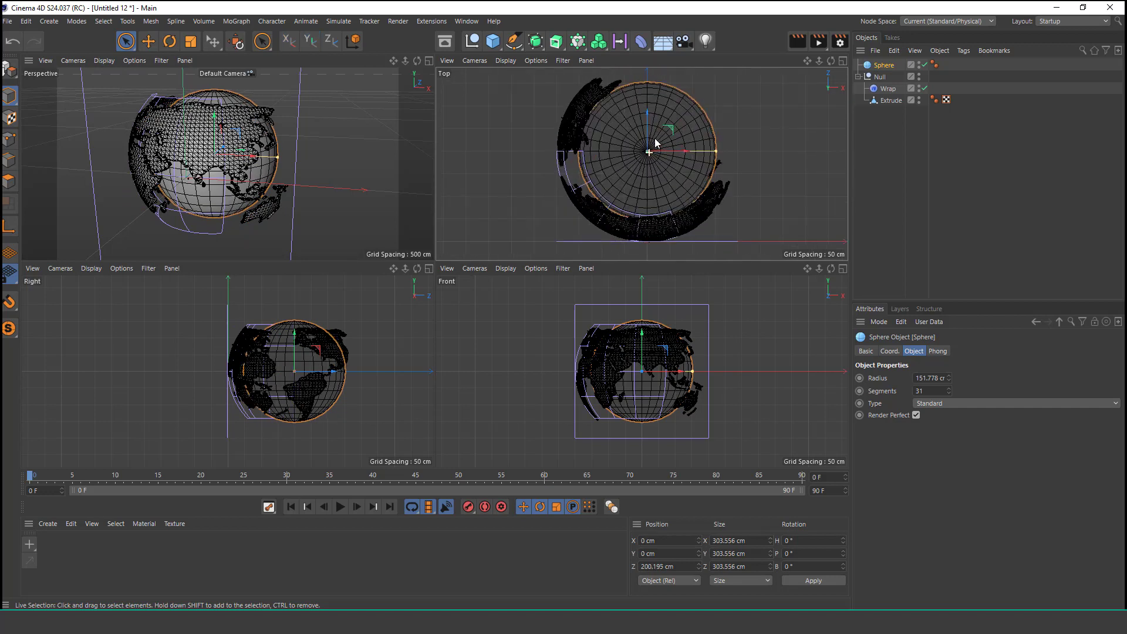
{"action": "left_click_drag", "start_coordinate": [717, 151], "coordinate": [735, 146]}
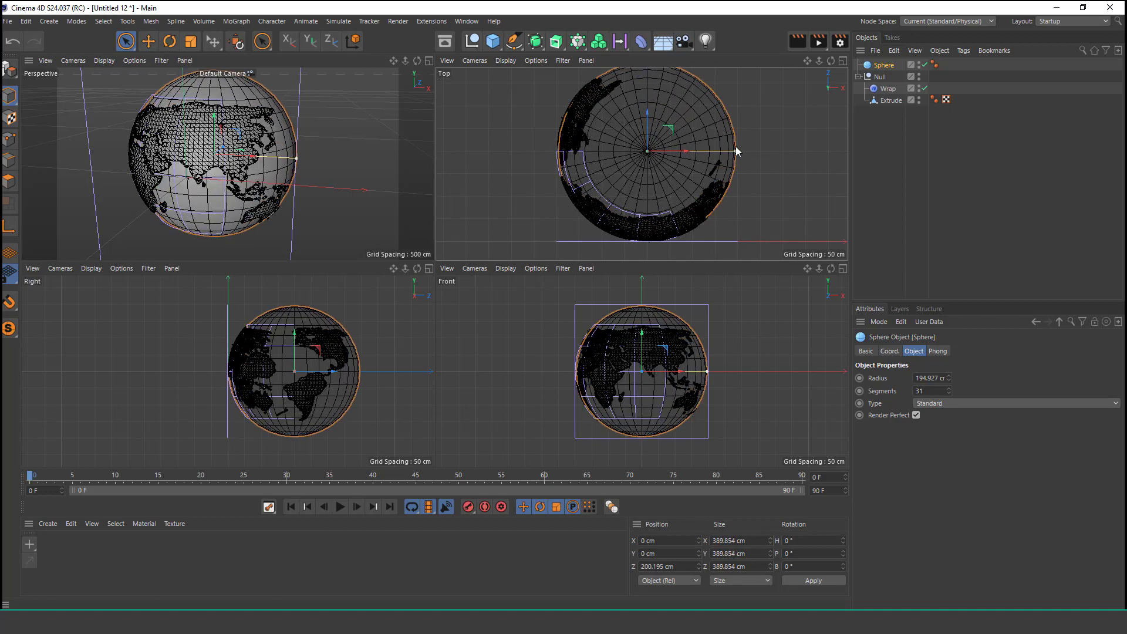
{"action": "scroll", "coordinate": [315, 127], "scroll_direction": "up", "scroll_amount": 2}
{"action": "scroll", "coordinate": [337, 104], "scroll_direction": "up", "scroll_amount": 3}
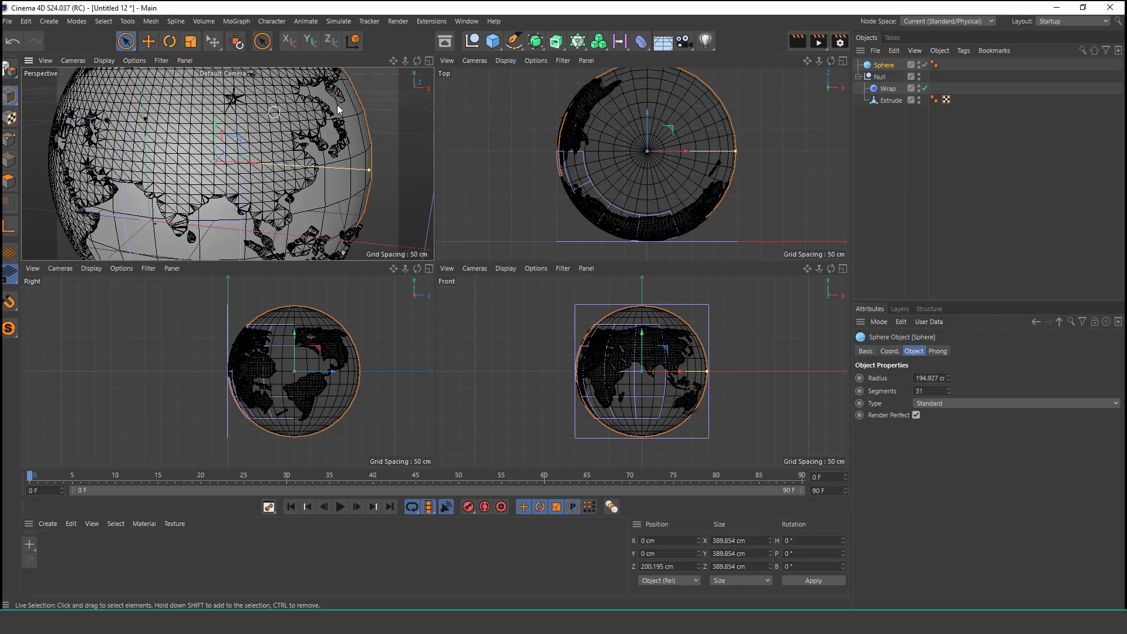
- Maximize the Perspective view and zoom in on the globe's northern rim
{"action": "left_click", "coordinate": [429, 61]}
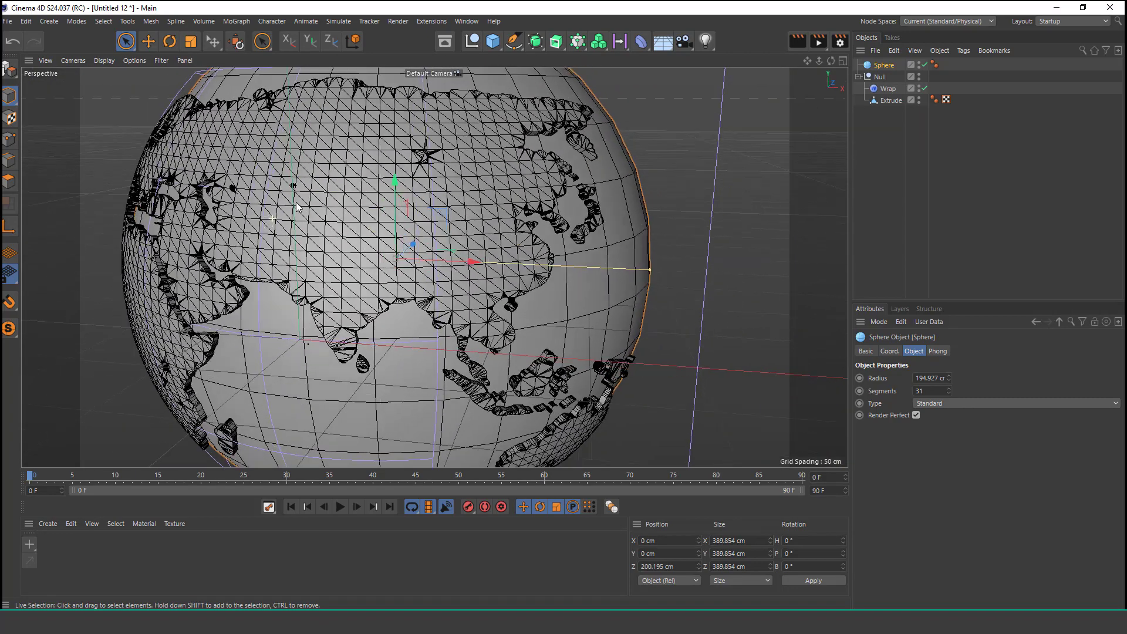
{"action": "mouse_move", "coordinate": [361, 251]}
{"action": "left_mouse_down", "text": "alt"}
{"action": "mouse_move", "coordinate": [425, 161]}
{"action": "mouse_move", "coordinate": [347, 210]}
{"action": "left_mouse_up", "text": "alt"}
{"action": "right_click_drag", "start_coordinate": [347, 210], "coordinate": [463, 220], "text": "alt"}
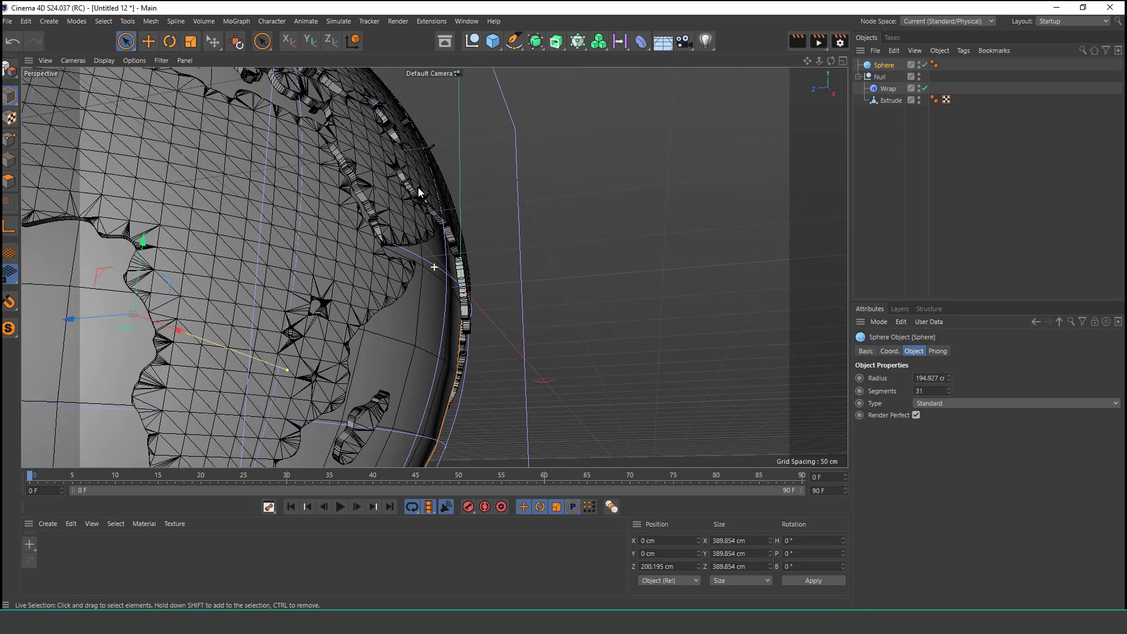
{"action": "mouse_move", "coordinate": [463, 220]}
{"action": "left_mouse_down", "text": "alt"}
{"action": "mouse_move", "coordinate": [390, 276]}
{"action": "mouse_move", "coordinate": [375, 269]}
{"action": "mouse_move", "coordinate": [463, 312]}
{"action": "left_mouse_up", "text": "alt"}
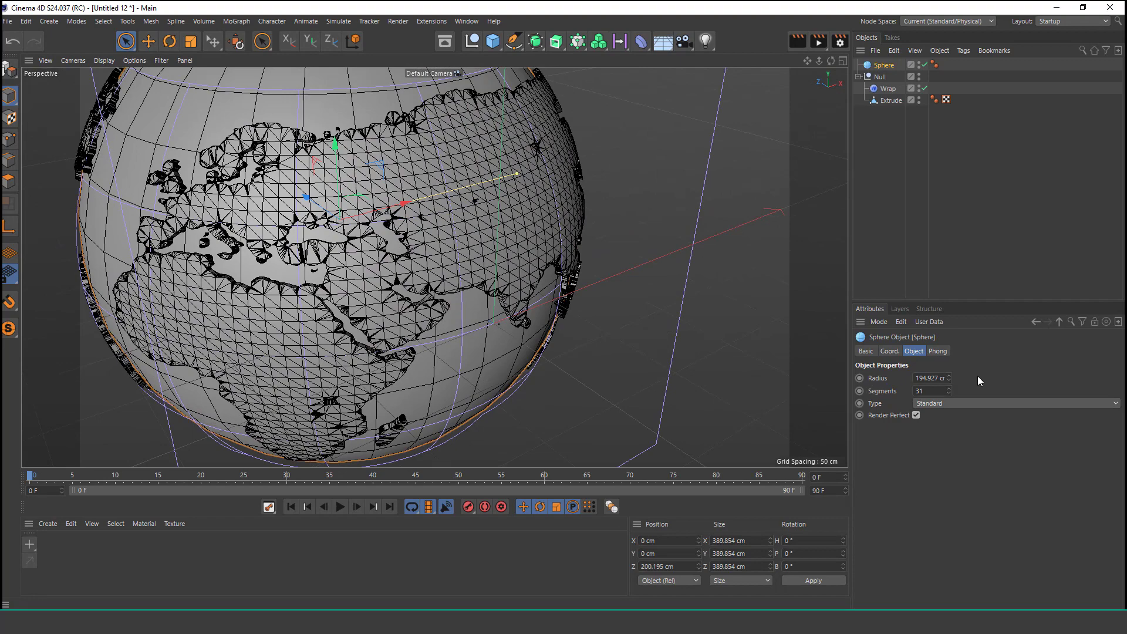
{"action": "scroll", "coordinate": [198, 202], "scroll_direction": "up", "scroll_amount": 5}
{"action": "mouse_move", "coordinate": [365, 215]}
{"action": "left_mouse_down", "text": "alt"}
{"action": "mouse_move", "coordinate": [114, 214]}
{"action": "mouse_move", "coordinate": [364, 203]}
{"action": "left_mouse_up", "text": "alt"}
{"action": "scroll", "coordinate": [432, 380], "scroll_direction": "up", "scroll_amount": 3}
{"action": "scroll", "coordinate": [445, 334], "scroll_direction": "up", "scroll_amount": 2}
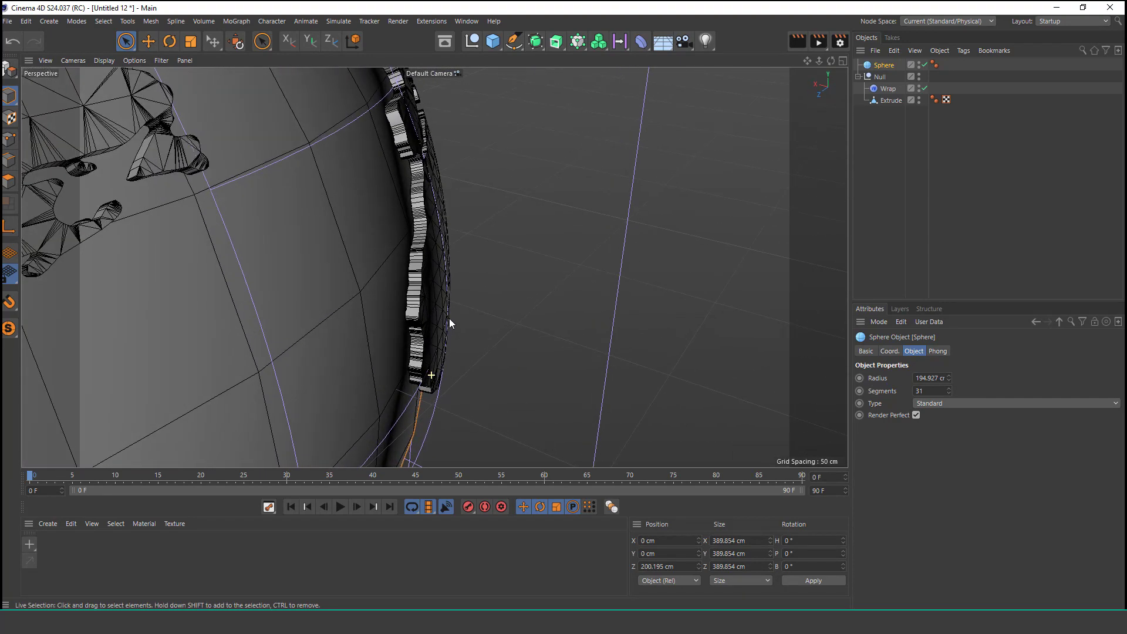
{"action": "scroll", "coordinate": [392, 347], "scroll_direction": "up", "scroll_amount": 2}
{"action": "left_click_drag", "start_coordinate": [414, 346], "coordinate": [433, 334], "text": "alt"}
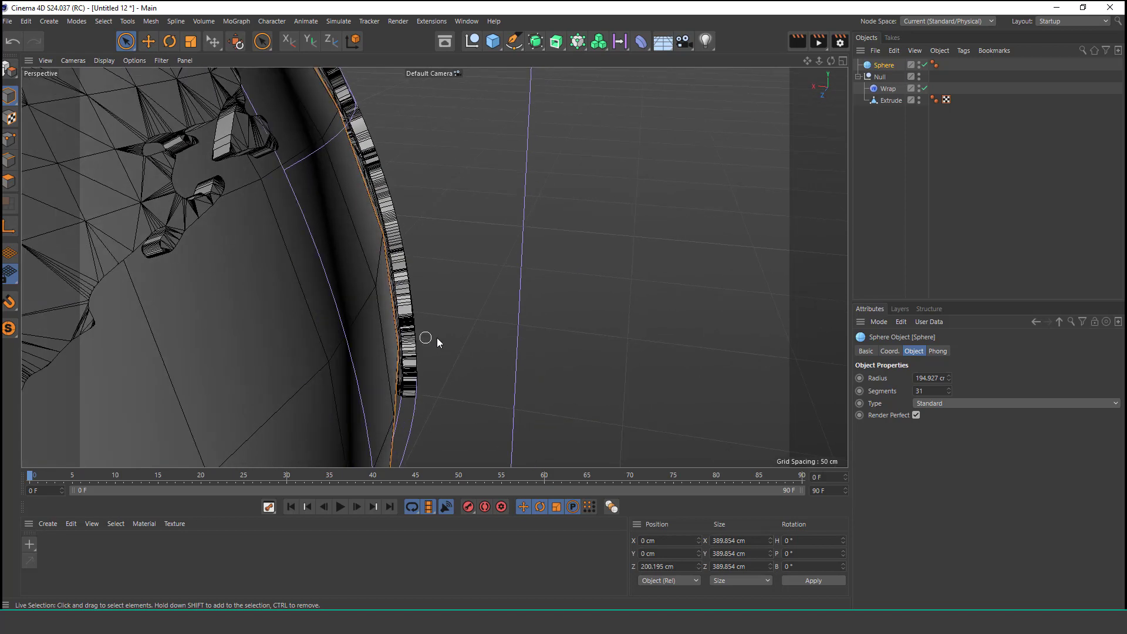
- Raise the Sphere radius to 196.927 cm and its segments to 35
{"action": "left_click", "coordinate": [948, 376]}
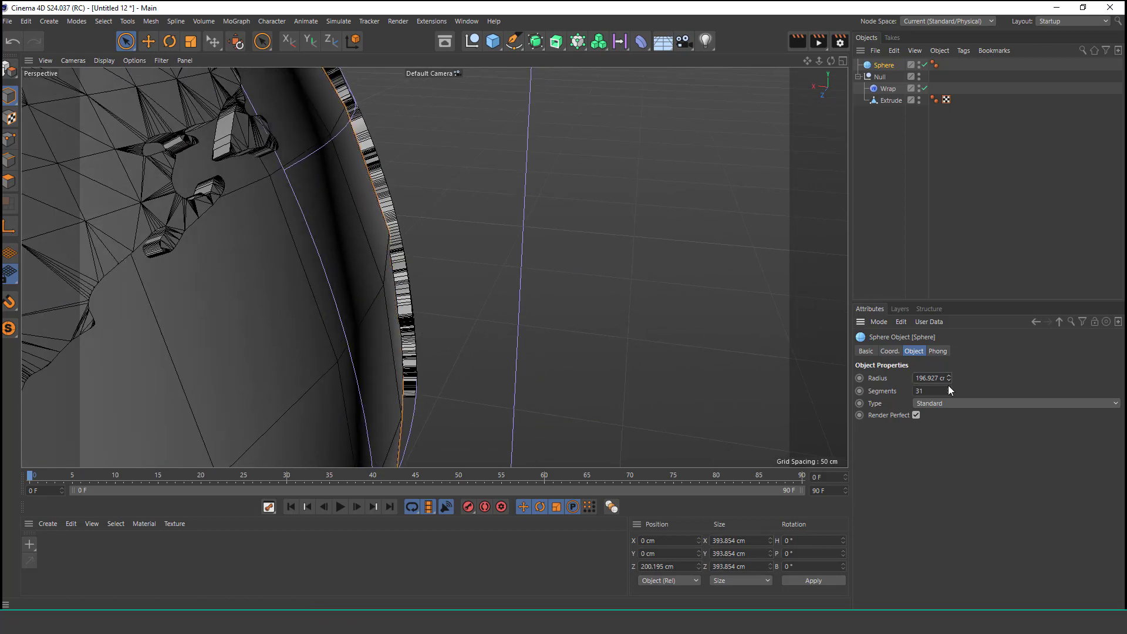
{"action": "left_click", "coordinate": [949, 389]}
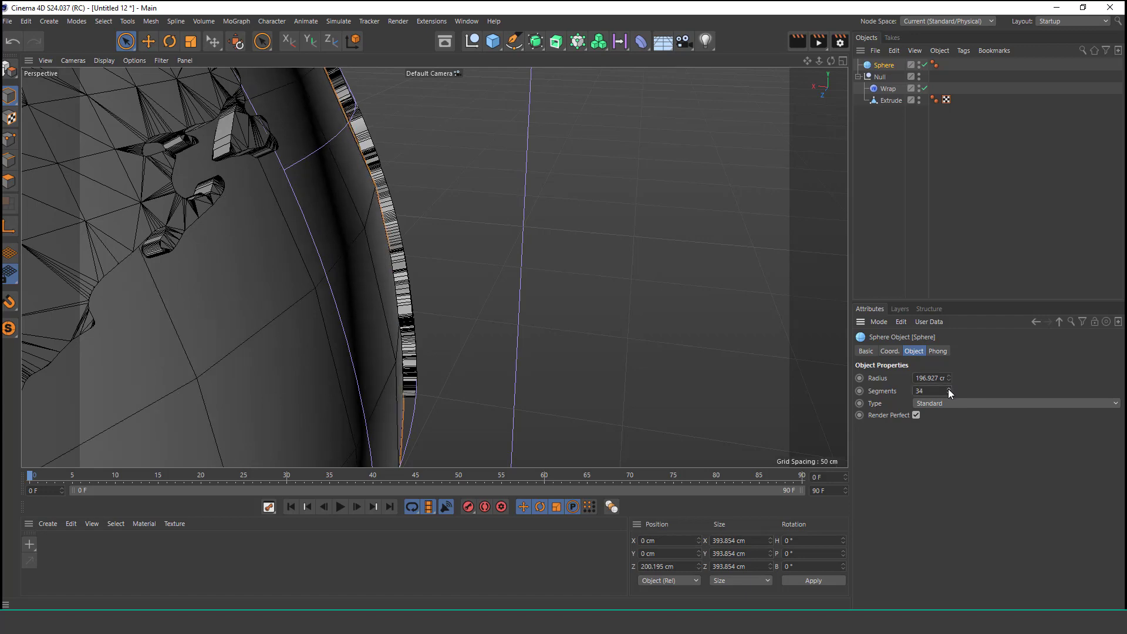
{"action": "left_click", "coordinate": [949, 389]}
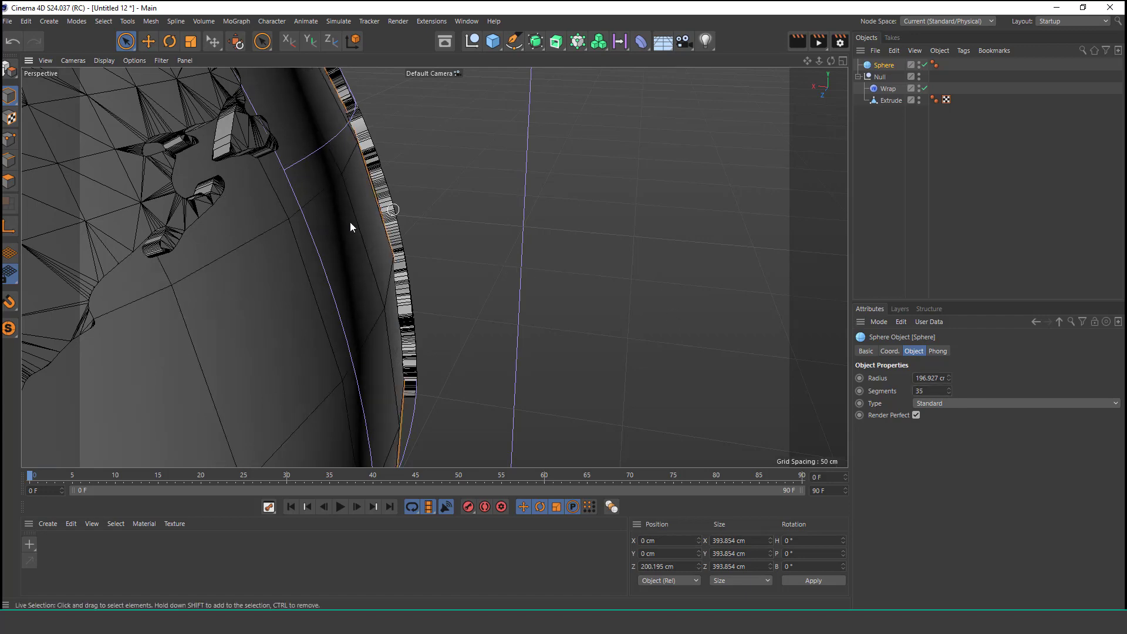
{"action": "mouse_move", "coordinate": [350, 222]}
{"action": "left_mouse_down", "text": "alt"}
{"action": "mouse_move", "coordinate": [290, 231]}
{"action": "mouse_move", "coordinate": [495, 212]}
{"action": "mouse_move", "coordinate": [458, 191]}
{"action": "left_mouse_up", "text": "alt"}
{"action": "scroll", "coordinate": [494, 212], "scroll_direction": "down", "scroll_amount": 5}
{"action": "scroll", "coordinate": [448, 307], "scroll_direction": "down", "scroll_amount": 3}
{"action": "scroll", "coordinate": [458, 203], "scroll_direction": "up", "scroll_amount": 2}
{"action": "scroll", "coordinate": [456, 222], "scroll_direction": "up", "scroll_amount": 1}
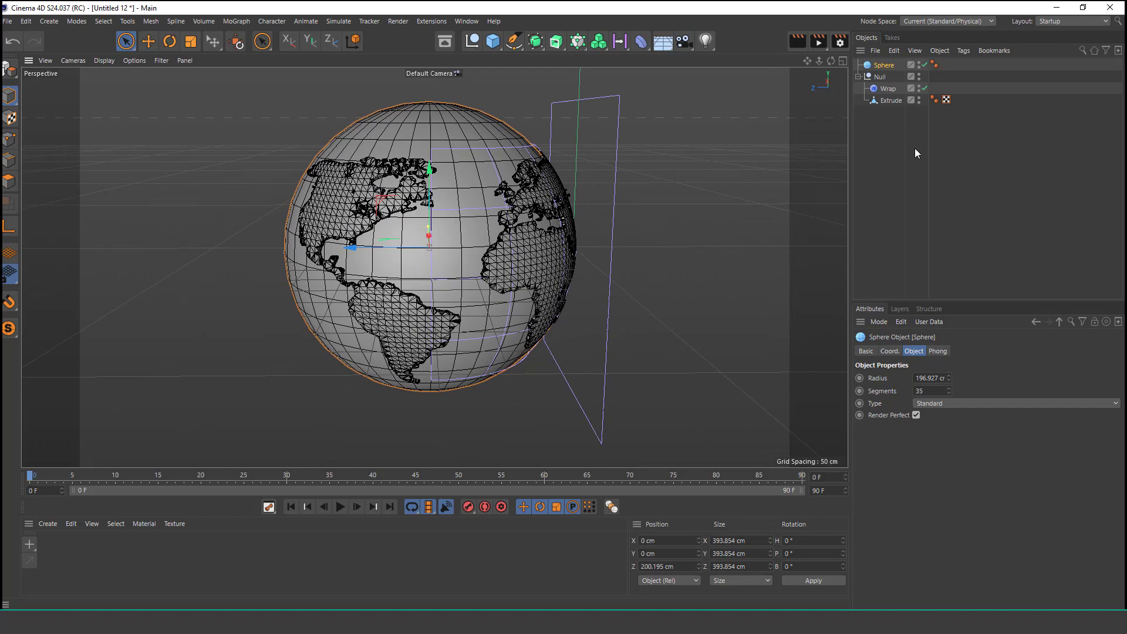
- Add an Atom Array and place the Sphere inside it
{"action": "left_click", "coordinate": [536, 41]}
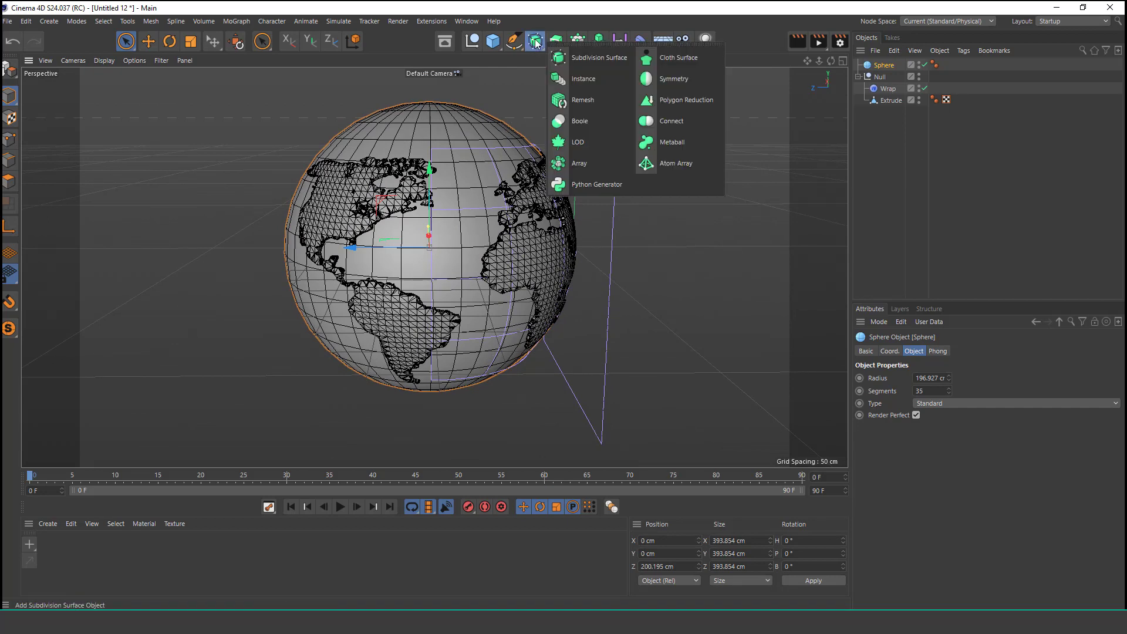
{"action": "left_click", "coordinate": [685, 168]}
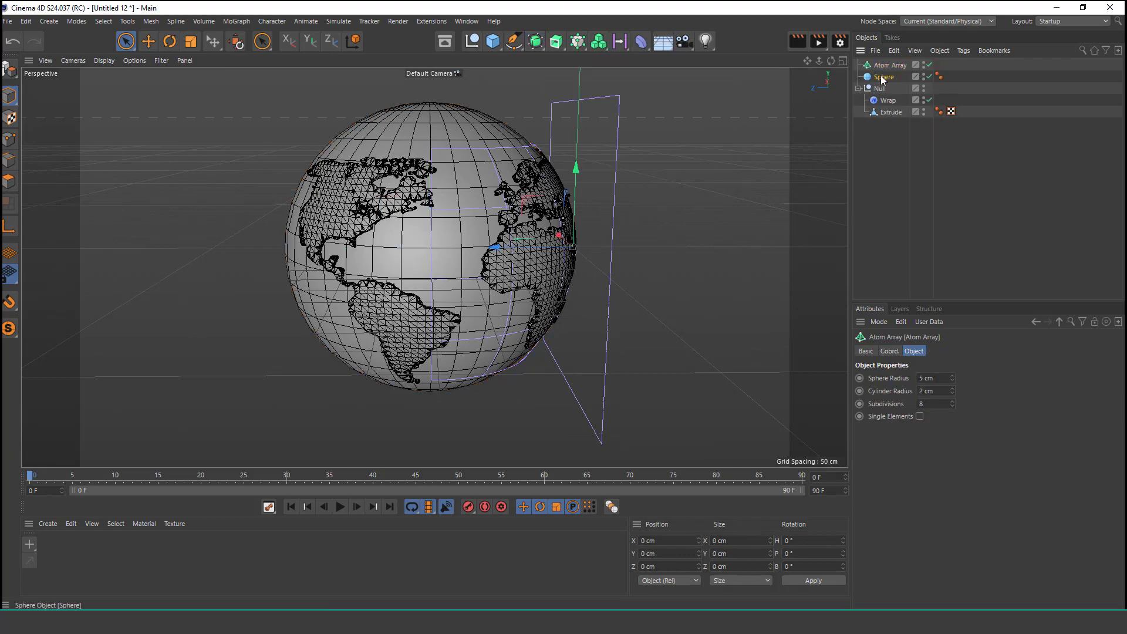
{"action": "left_click_drag", "start_coordinate": [883, 80], "coordinate": [890, 65]}
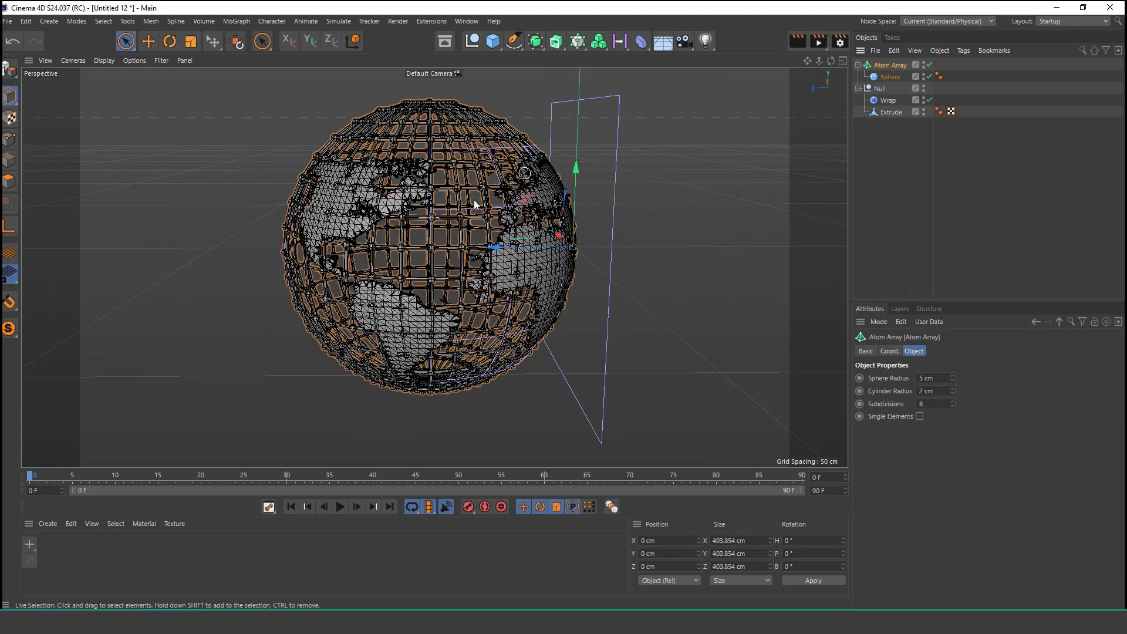
{"action": "scroll", "coordinate": [474, 204], "scroll_direction": "up", "scroll_amount": 2}
{"action": "scroll", "coordinate": [475, 204], "scroll_direction": "up", "scroll_amount": 3}
{"action": "scroll", "coordinate": [475, 204], "scroll_direction": "up", "scroll_amount": 3}
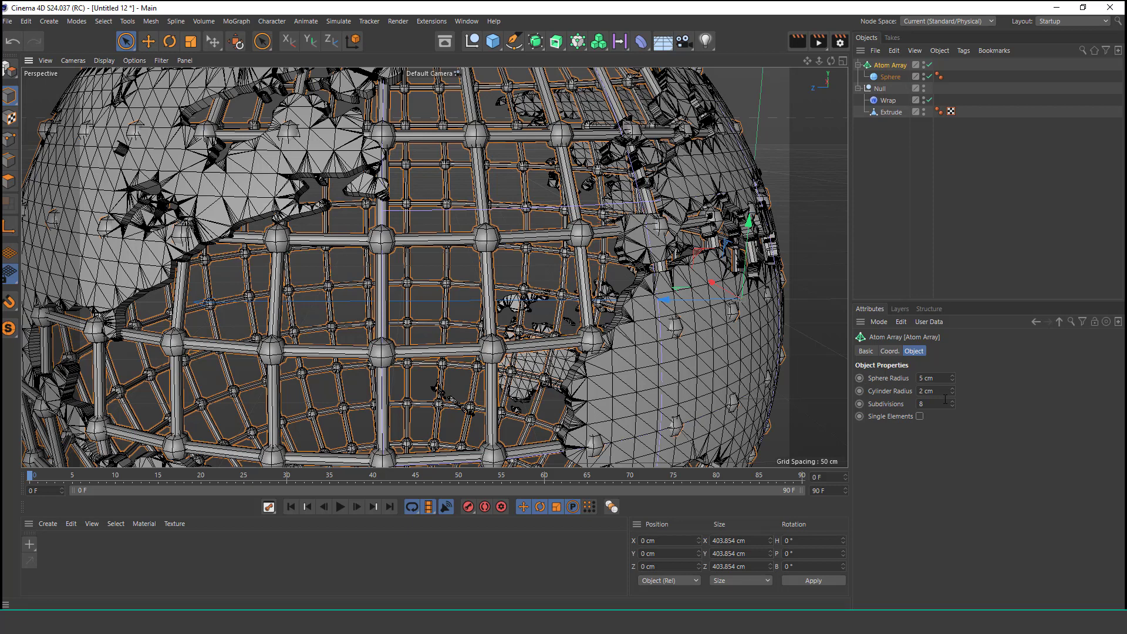
- Set the Atom Array Cylinder Radius to 0.4 cm and Sphere Radius to 0.9 cm
{"action": "type", "text": "1"}
{"action": "key", "text": "Return"}
{"action": "type", "text": "1"}
{"action": "key", "text": "Return"}
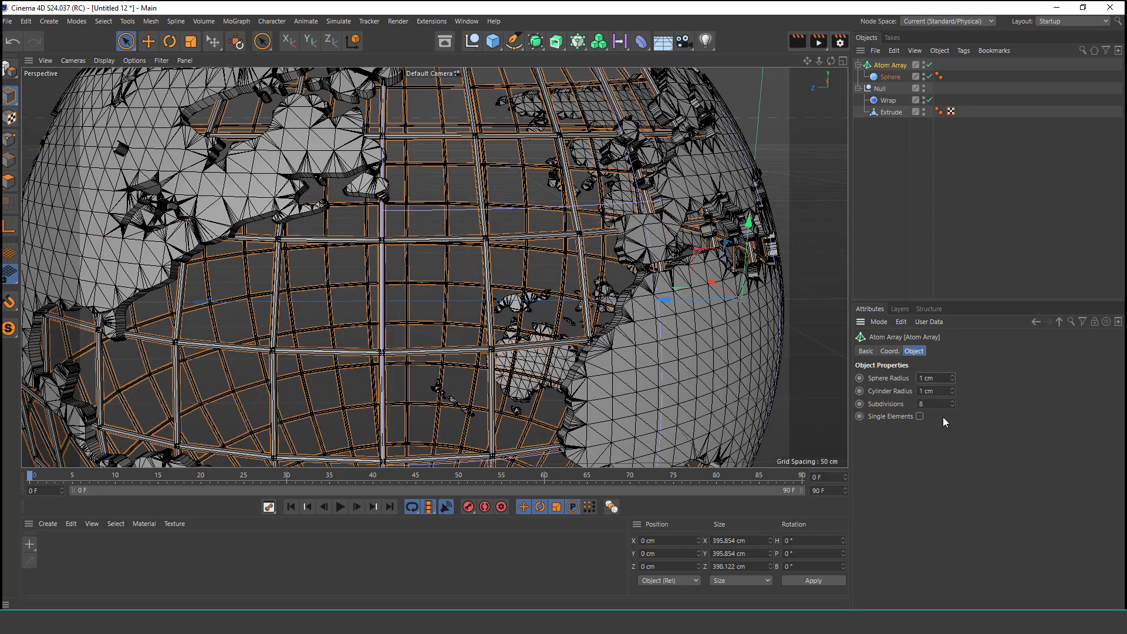
{"action": "key", "text": "BackSpace"}
{"action": "type", "text": "4"}
{"action": "key", "text": "Return"}
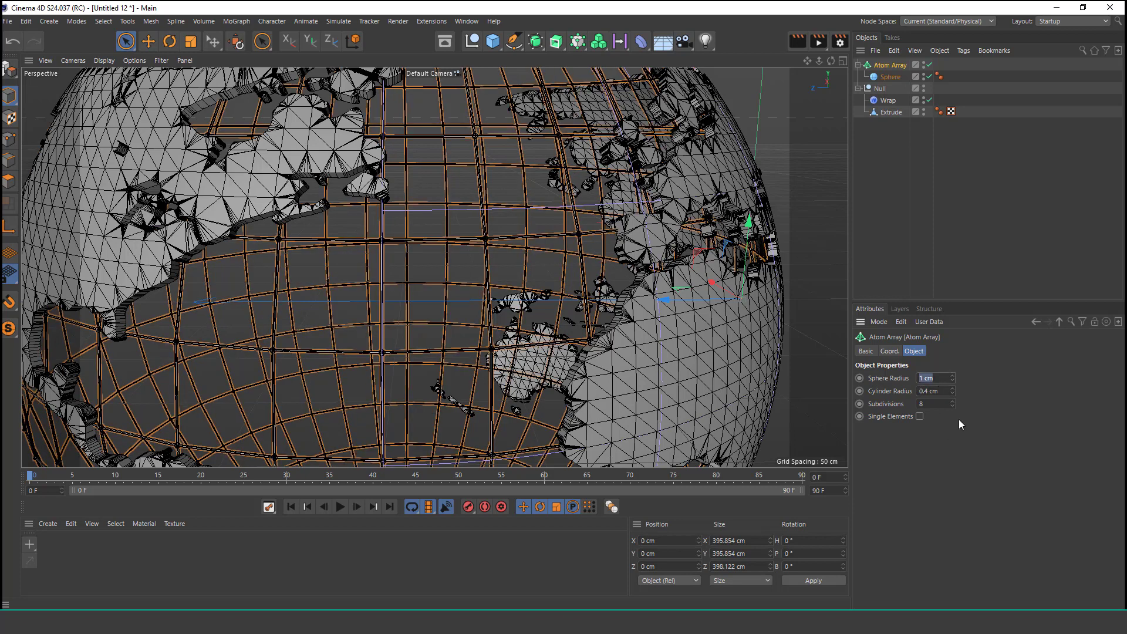
{"action": "type", "text": "0.5"}
{"action": "key", "text": "Return"}
{"action": "double_click", "coordinate": [930, 378]}
{"action": "type", "text": "0.9"}
{"action": "key", "text": "Return"}
- Orbit and pull back to view the whole wire-cage globe from several angles
{"action": "scroll", "coordinate": [625, 195], "scroll_direction": "up", "scroll_amount": 3}
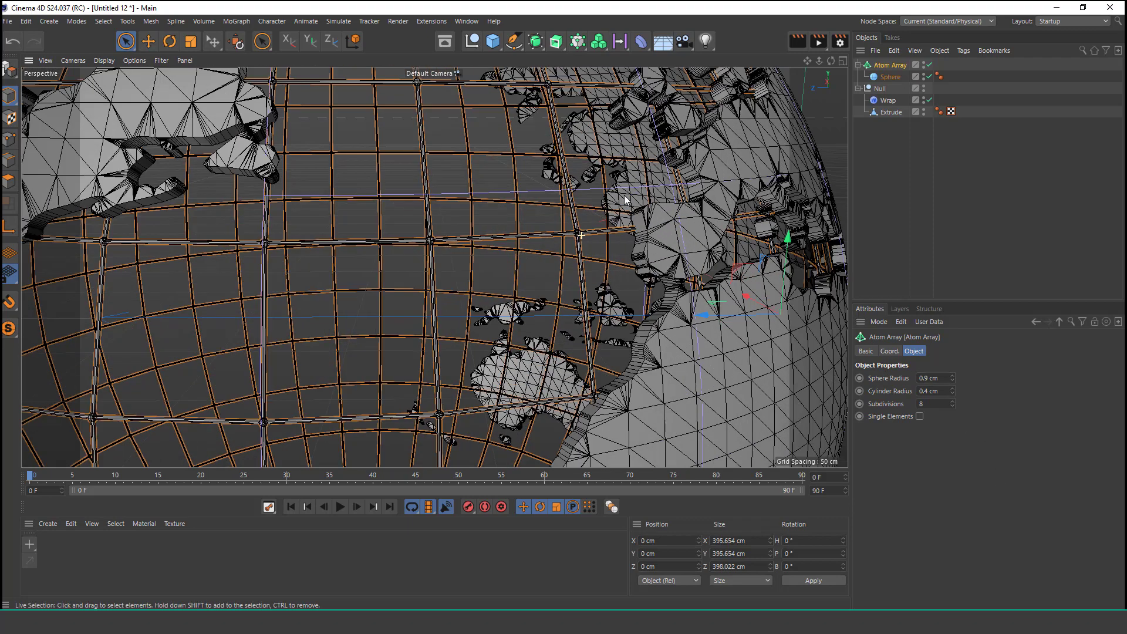
{"action": "scroll", "coordinate": [661, 168], "scroll_direction": "up", "scroll_amount": 3}
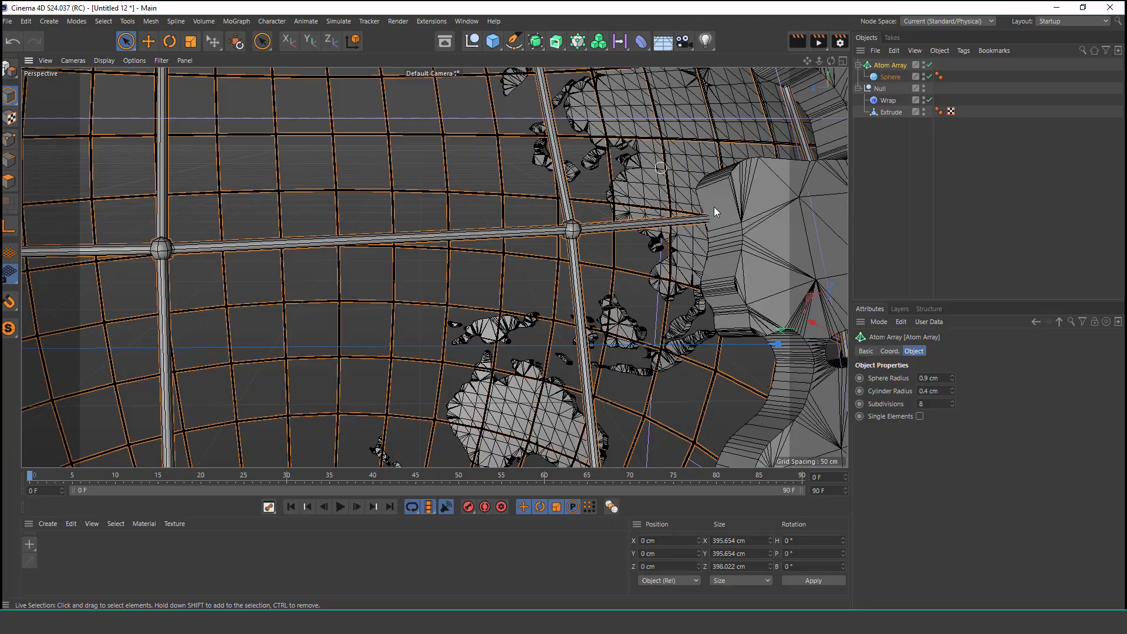
{"action": "mouse_move", "coordinate": [714, 206]}
{"action": "left_mouse_down", "text": "alt"}
{"action": "mouse_move", "coordinate": [831, 199]}
{"action": "mouse_move", "coordinate": [700, 222]}
{"action": "left_mouse_up", "text": "alt"}
{"action": "mouse_move", "coordinate": [644, 189]}
{"action": "right_mouse_down", "text": "alt"}
{"action": "mouse_move", "coordinate": [559, 357]}
{"action": "mouse_move", "coordinate": [452, 416]}
{"action": "right_mouse_up", "text": "alt"}
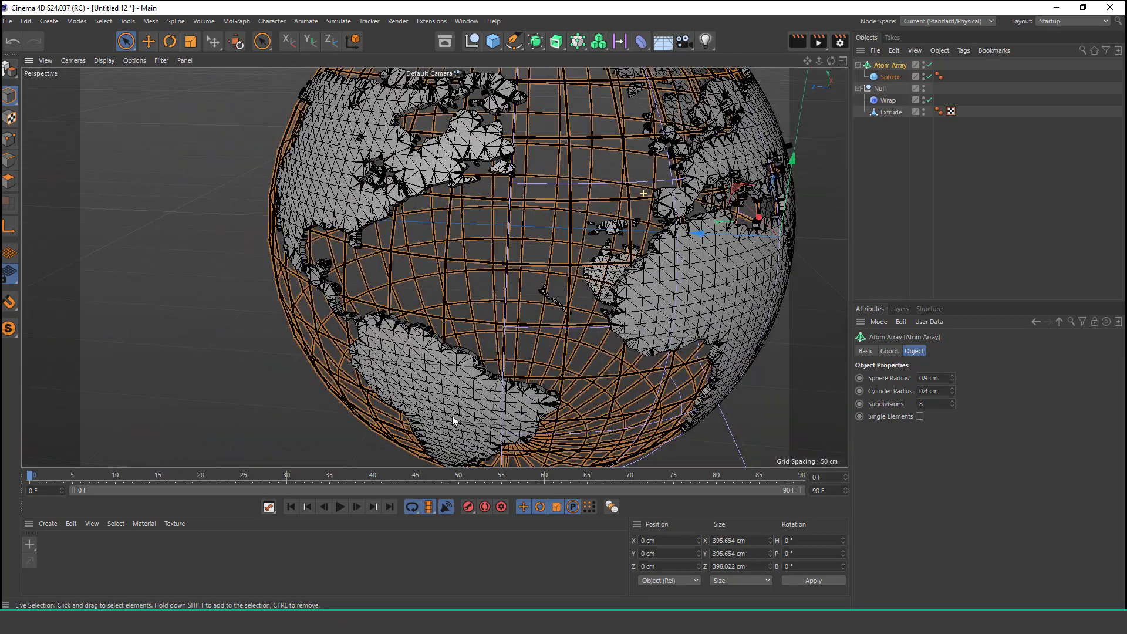
{"action": "left_click_drag", "start_coordinate": [452, 416], "coordinate": [457, 226], "text": "alt"}
{"action": "right_click_drag", "start_coordinate": [457, 226], "coordinate": [452, 318], "text": "alt"}
{"action": "mouse_move", "coordinate": [452, 318]}
{"action": "left_mouse_down", "text": "alt"}
{"action": "mouse_move", "coordinate": [603, 178]}
{"action": "mouse_move", "coordinate": [479, 268]}
{"action": "mouse_move", "coordinate": [470, 202]}
{"action": "mouse_move", "coordinate": [505, 244]}
{"action": "mouse_move", "coordinate": [506, 226]}
{"action": "mouse_move", "coordinate": [473, 234]}
{"action": "left_mouse_up", "text": "alt"}
{"action": "scroll", "coordinate": [469, 202], "scroll_direction": "up", "scroll_amount": 2}
{"action": "scroll", "coordinate": [466, 249], "scroll_direction": "up", "scroll_amount": 2}
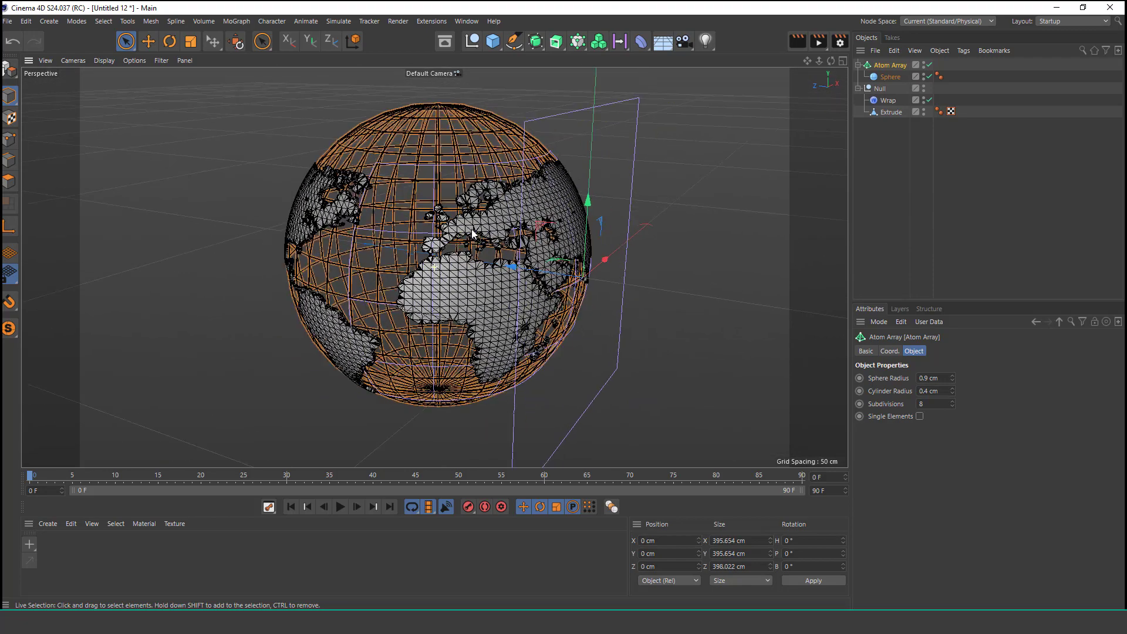
- Preview-render the globe, then lower the Wrap's Longitude End from 291° to 274°
{"action": "left_click", "coordinate": [805, 40]}
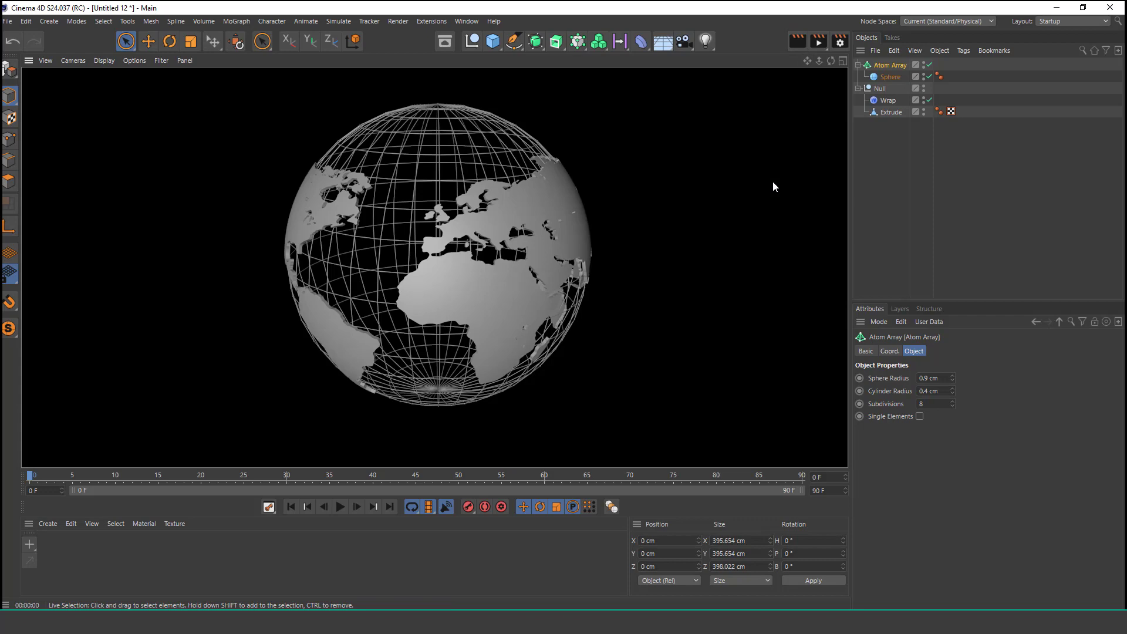
{"action": "left_click_drag", "start_coordinate": [492, 223], "coordinate": [499, 228], "text": "alt"}
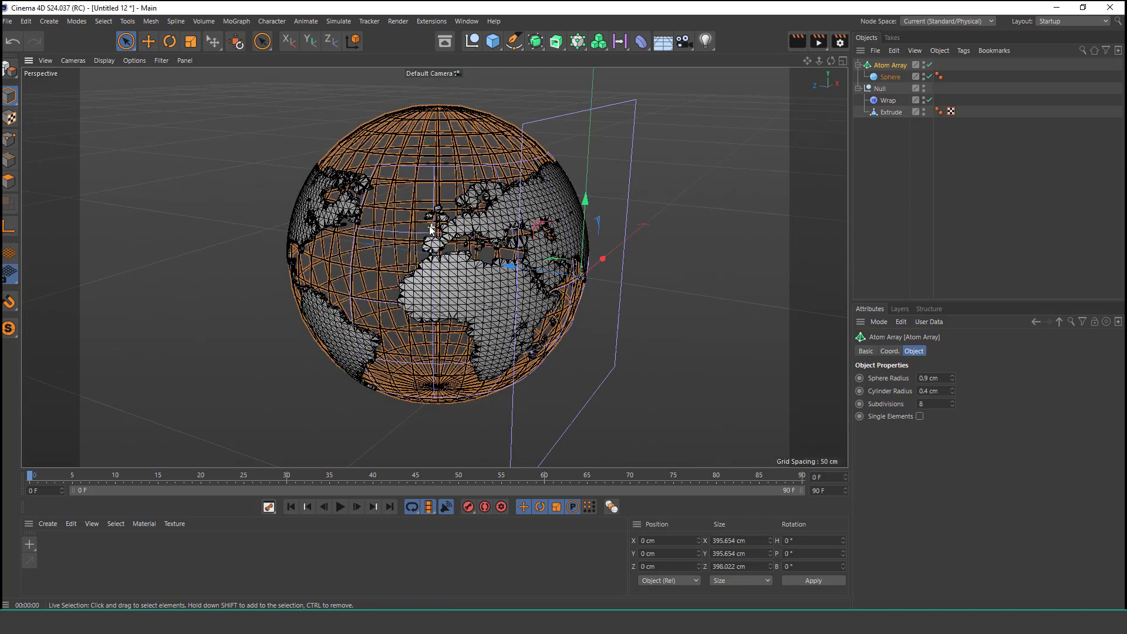
{"action": "left_click", "coordinate": [887, 100]}
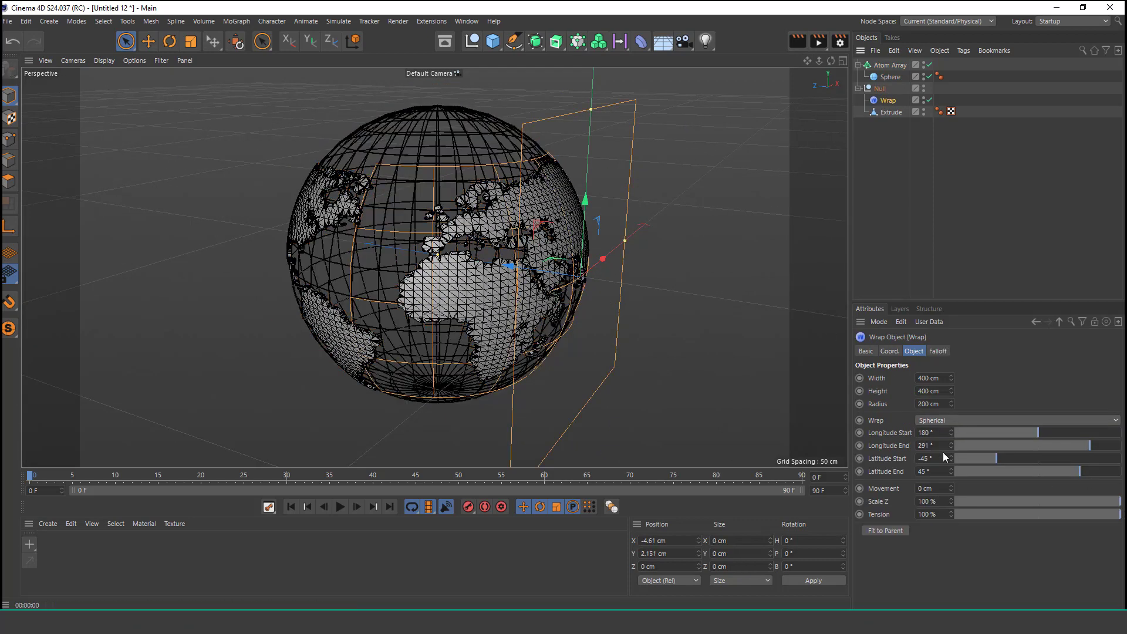
{"action": "left_click_drag", "start_coordinate": [952, 450], "coordinate": [952, 450]}
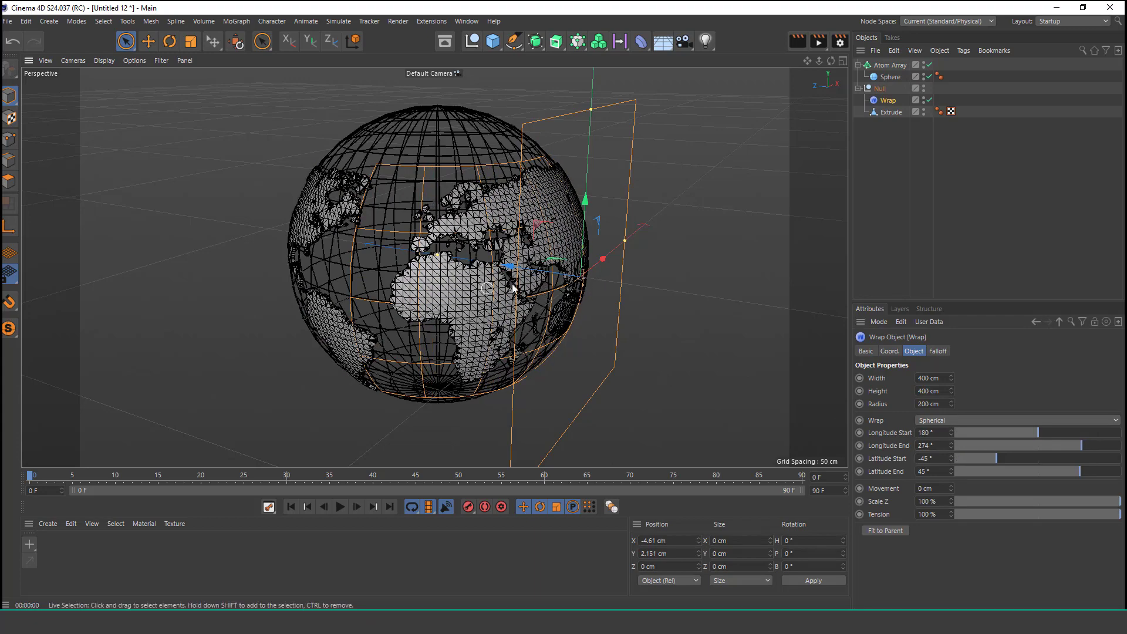
{"action": "left_click_drag", "start_coordinate": [510, 285], "coordinate": [426, 277], "text": "alt"}
{"action": "left_click_drag", "start_coordinate": [614, 297], "coordinate": [529, 290], "text": "alt"}
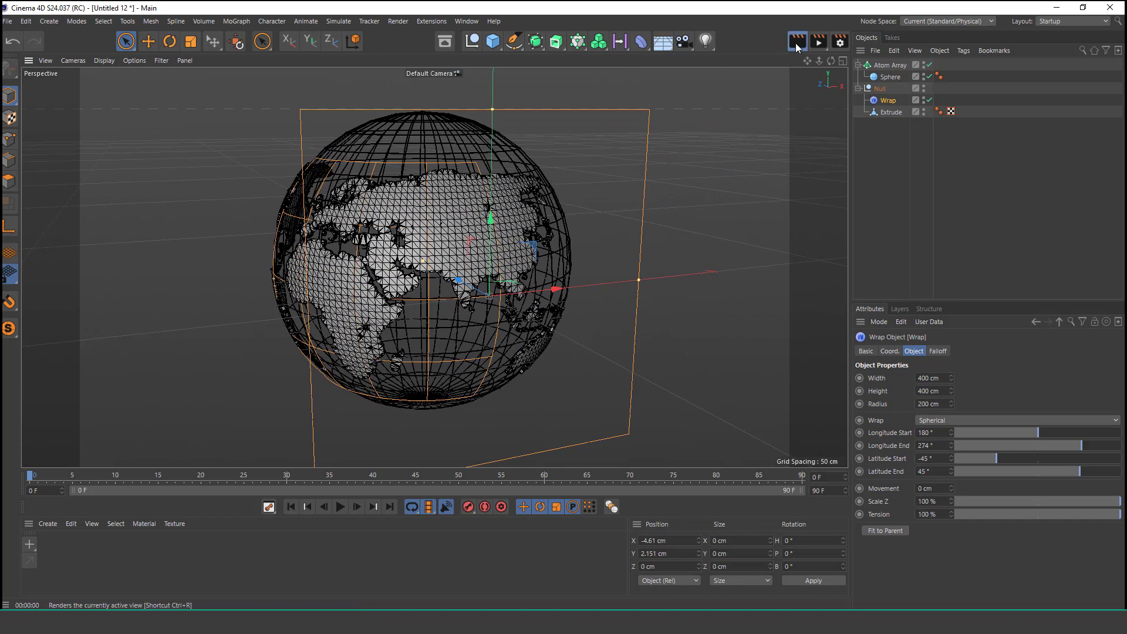
- Re-render the globe to check the wrap, then select all five scene objects
{"action": "left_click", "coordinate": [798, 41]}
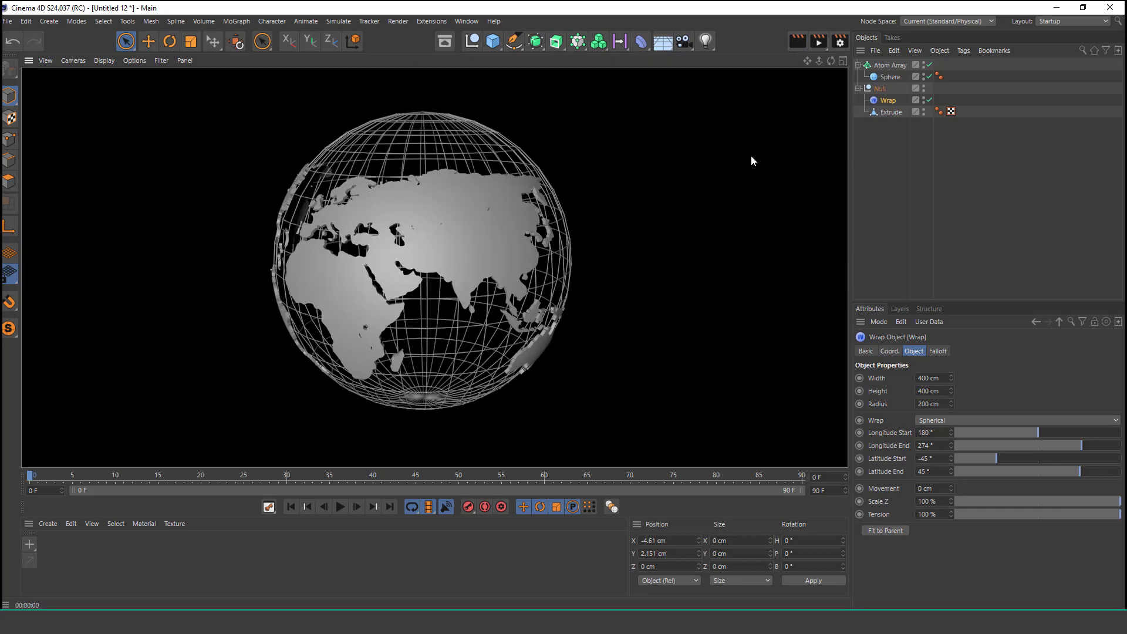
{"action": "left_click", "coordinate": [751, 156]}
{"action": "scroll", "coordinate": [438, 222], "scroll_direction": "down", "scroll_amount": 5}
{"action": "left_click_drag", "start_coordinate": [428, 240], "coordinate": [649, 183], "text": "alt"}
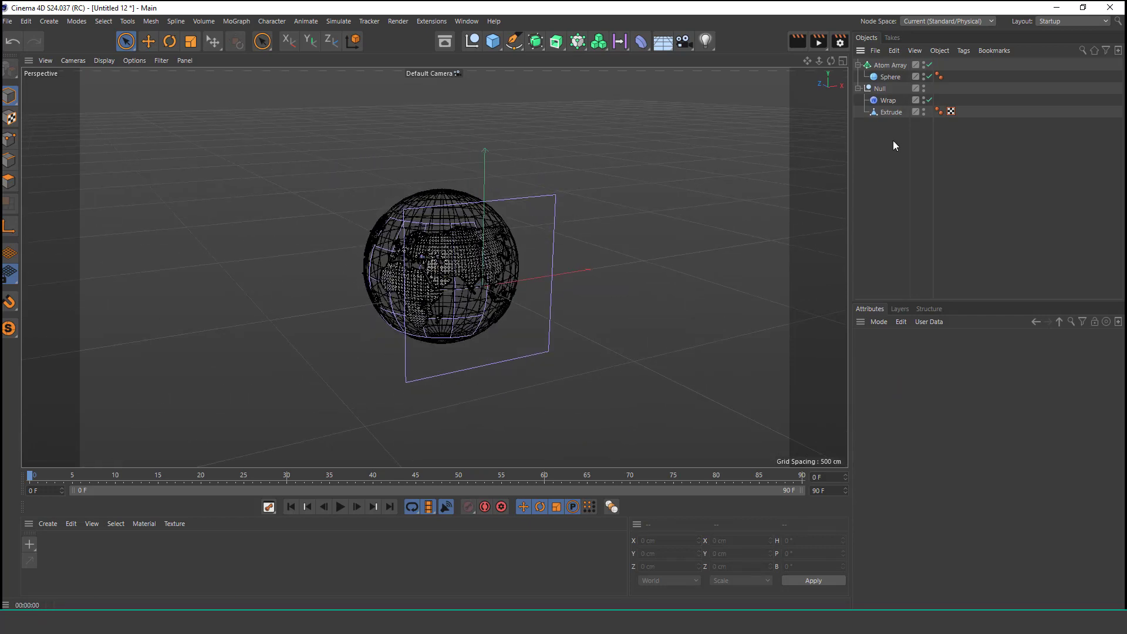
{"action": "left_click_drag", "start_coordinate": [883, 143], "coordinate": [897, 61]}
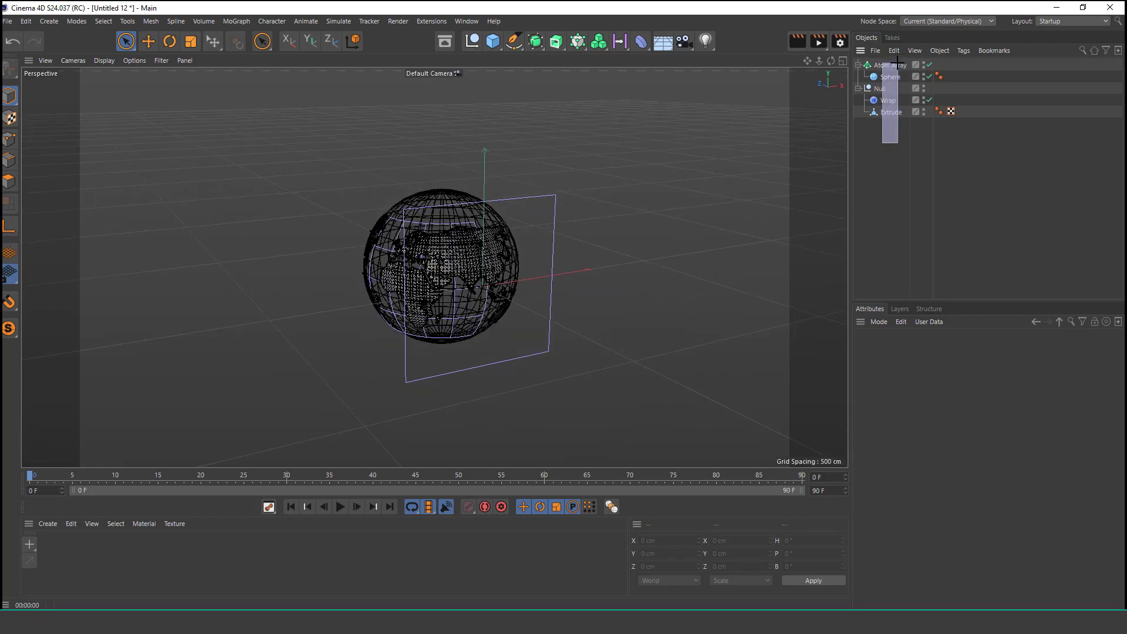
- Group the selected globe objects under one Null and expand it
{"action": "right_click", "coordinate": [899, 64]}
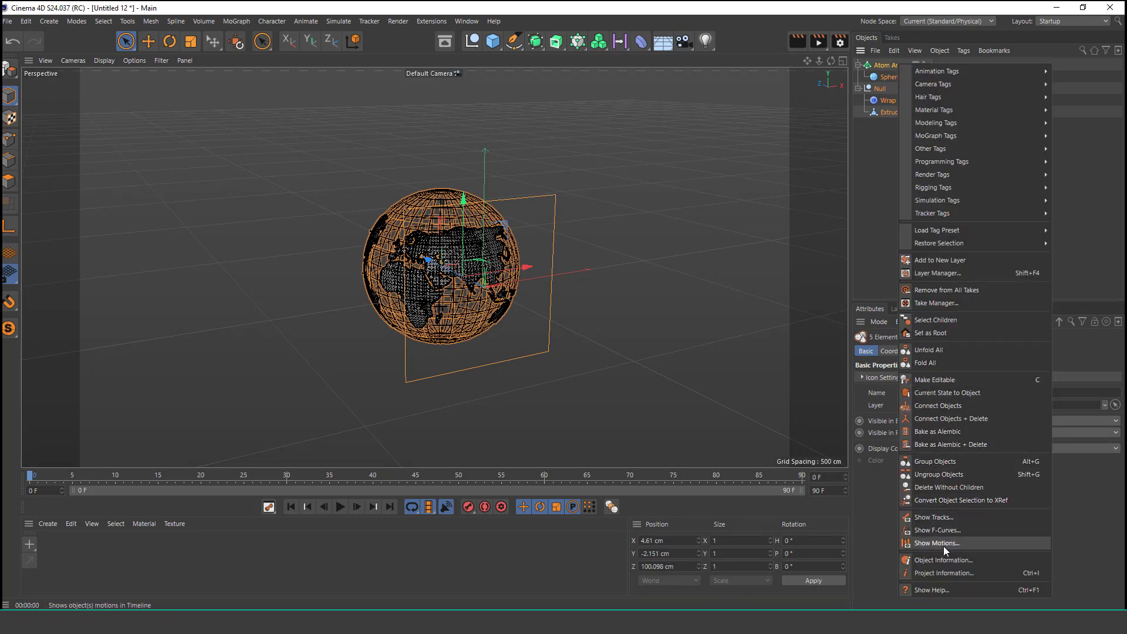
{"action": "left_click", "coordinate": [951, 461]}
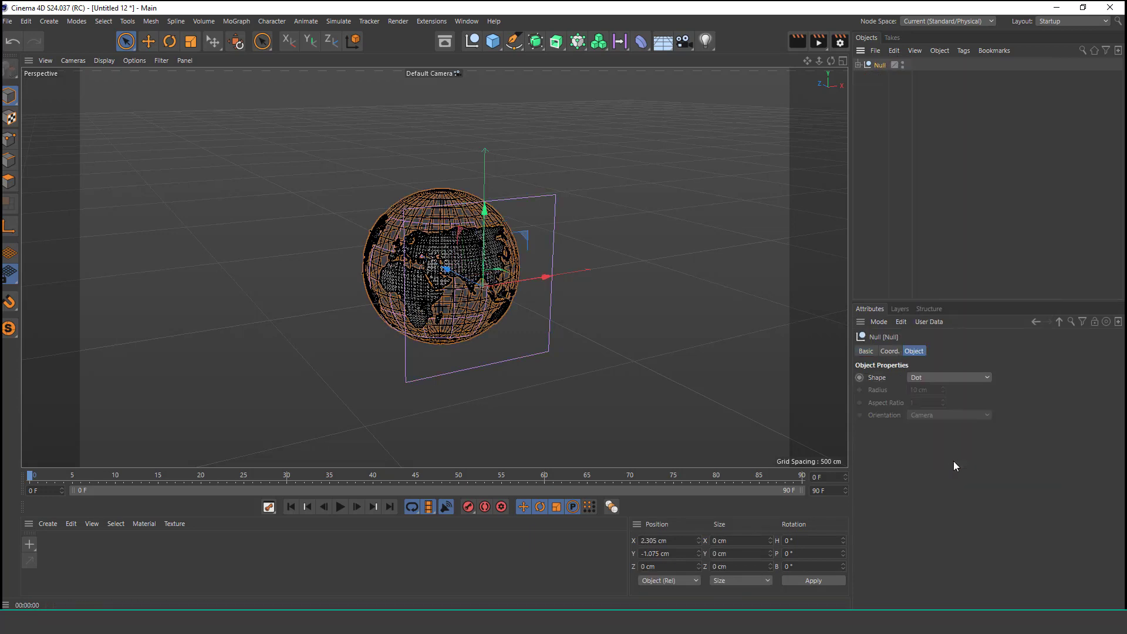
{"action": "left_click", "coordinate": [867, 131]}
{"action": "right_click_drag", "start_coordinate": [369, 271], "coordinate": [697, 138], "text": "alt"}
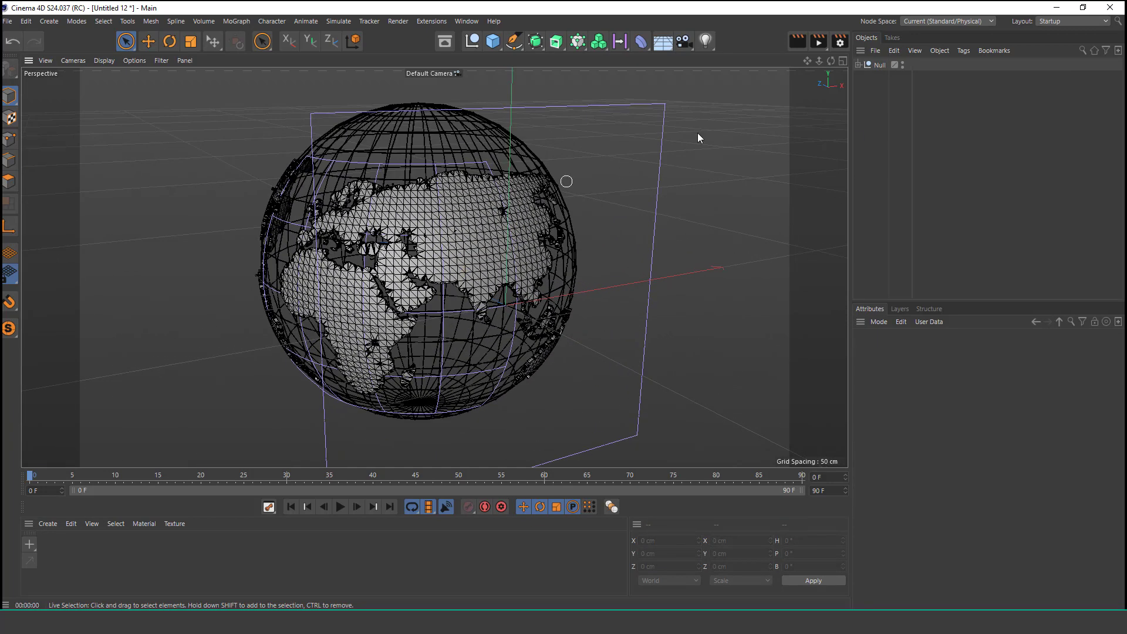
{"action": "left_click", "coordinate": [859, 65]}
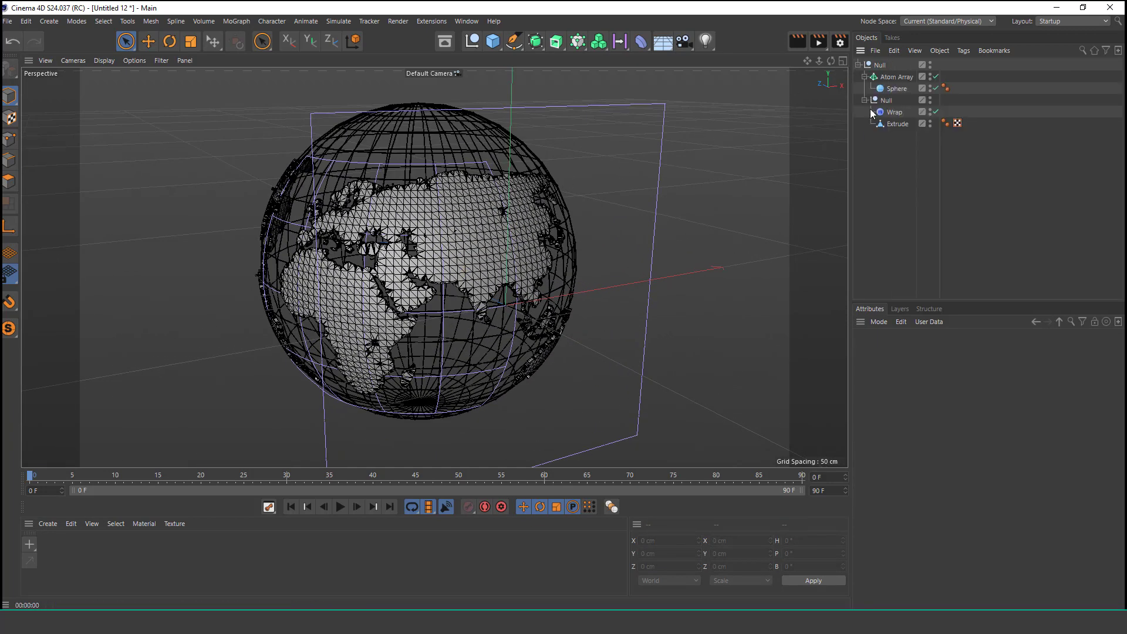
{"action": "left_click", "coordinate": [892, 112]}
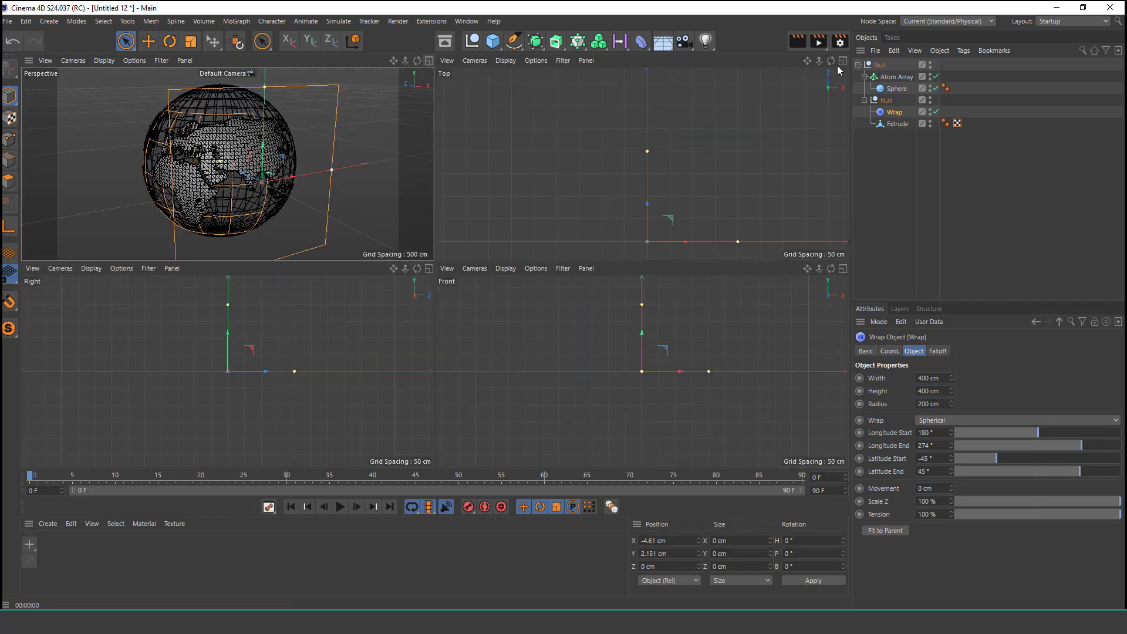
- In Axis mode, move the Null's pivot 200 cm along Z in the four-view layout
{"action": "middle_click", "coordinate": [658, 210]}
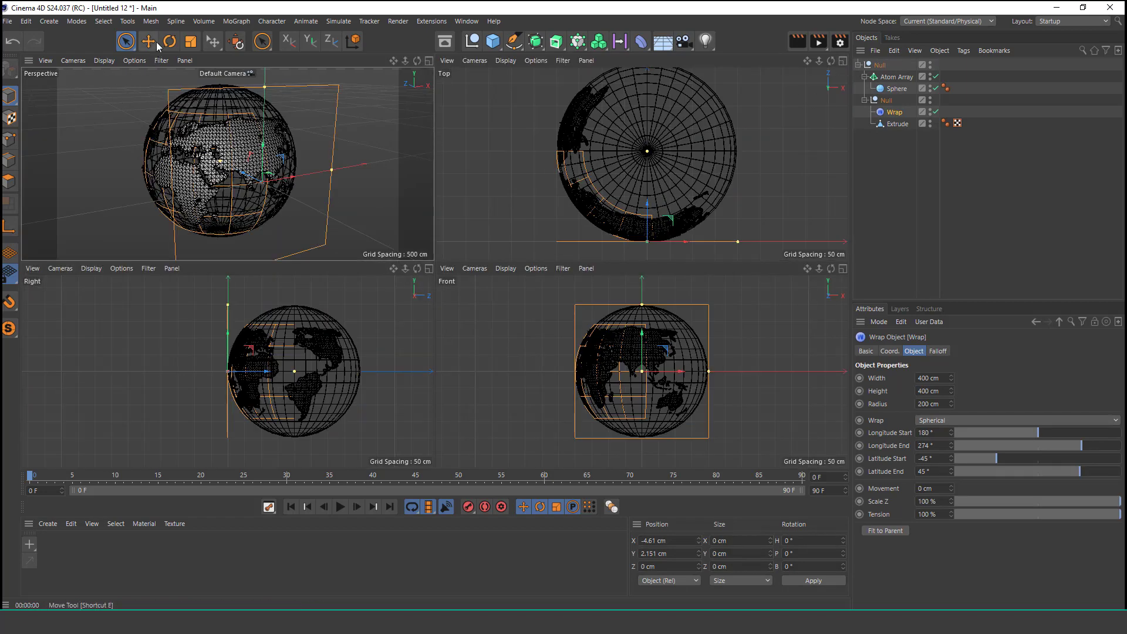
{"action": "left_click", "coordinate": [126, 41]}
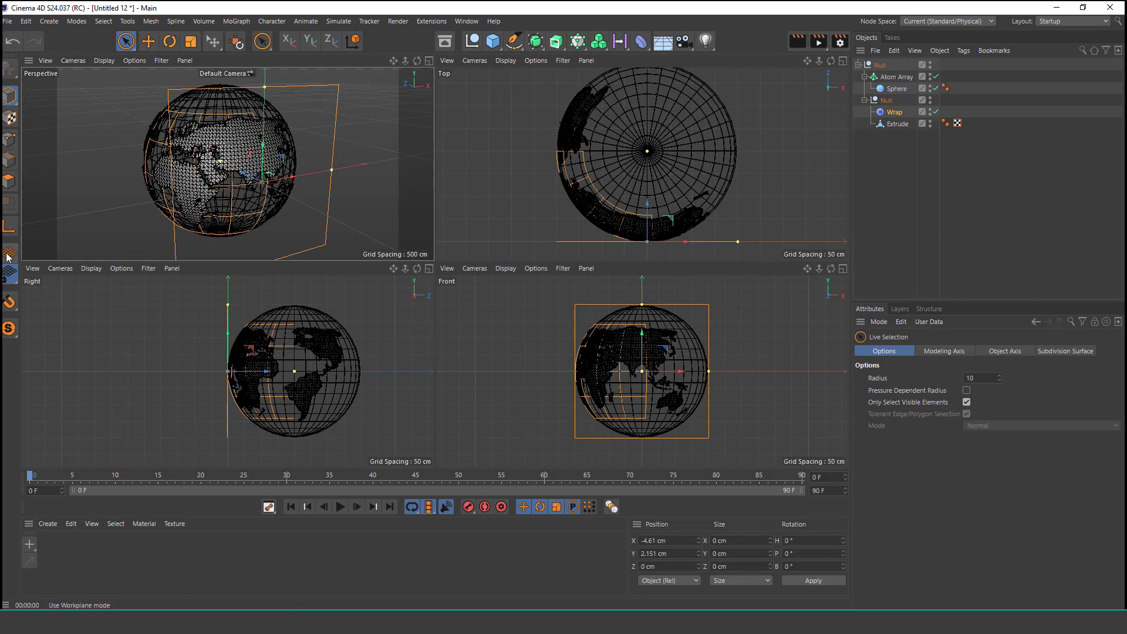
{"action": "left_click", "coordinate": [9, 226]}
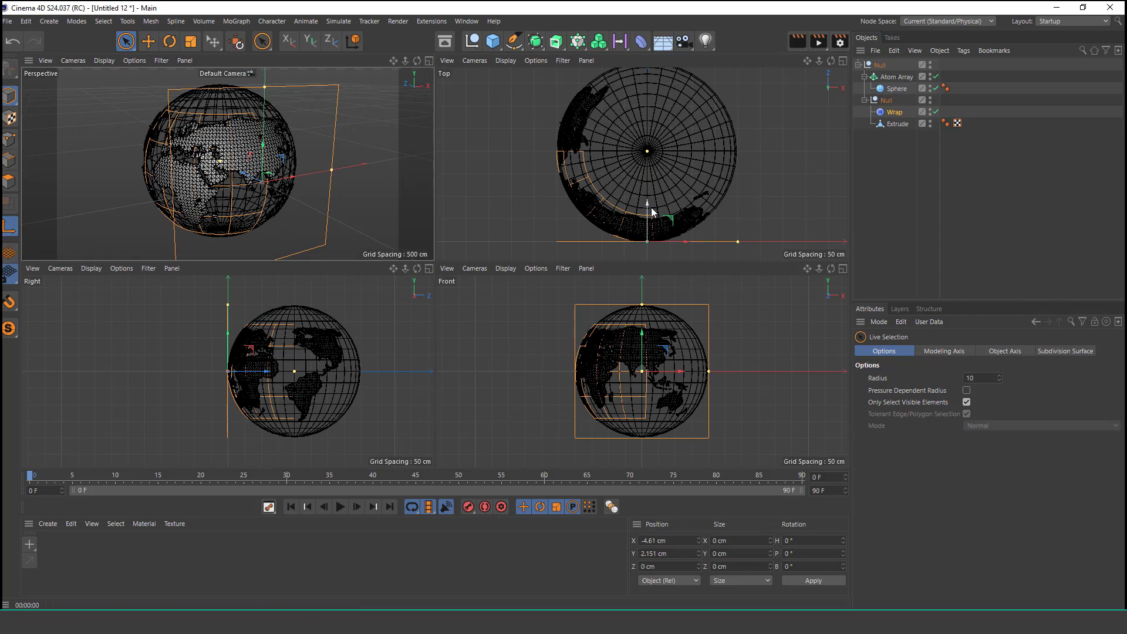
{"action": "mouse_move", "coordinate": [650, 206]}
{"action": "left_mouse_down"}
{"action": "mouse_move", "coordinate": [657, 174]}
{"action": "mouse_move", "coordinate": [668, 175]}
{"action": "left_mouse_up"}
{"action": "key", "text": "ctrl+z"}
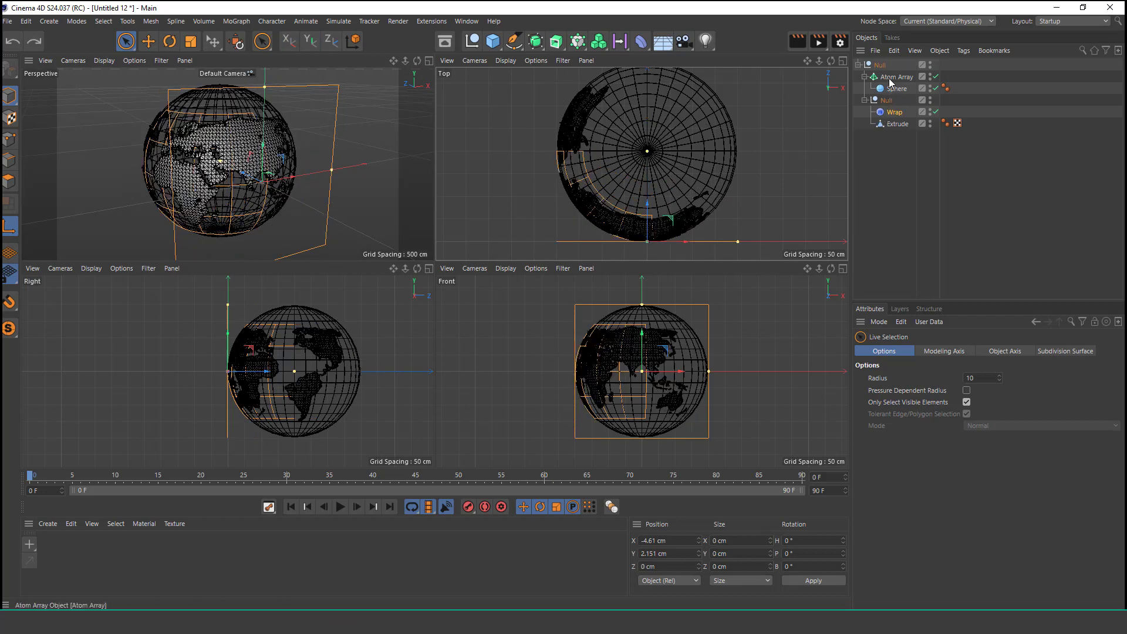
{"action": "left_click", "coordinate": [886, 67]}
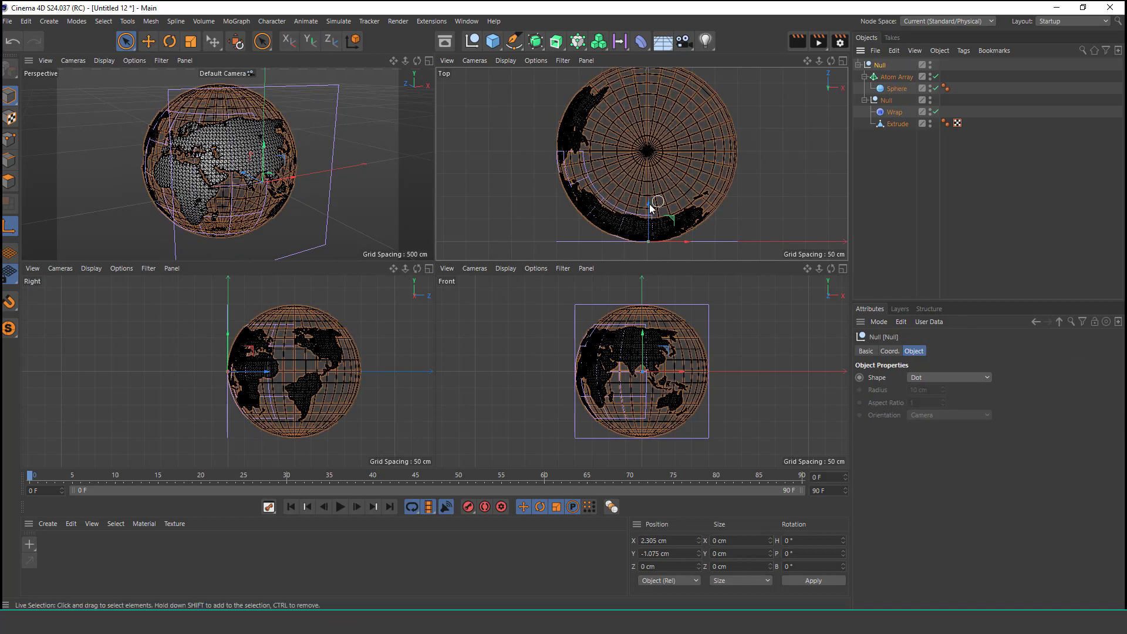
{"action": "left_click_drag", "start_coordinate": [652, 206], "coordinate": [660, 117]}
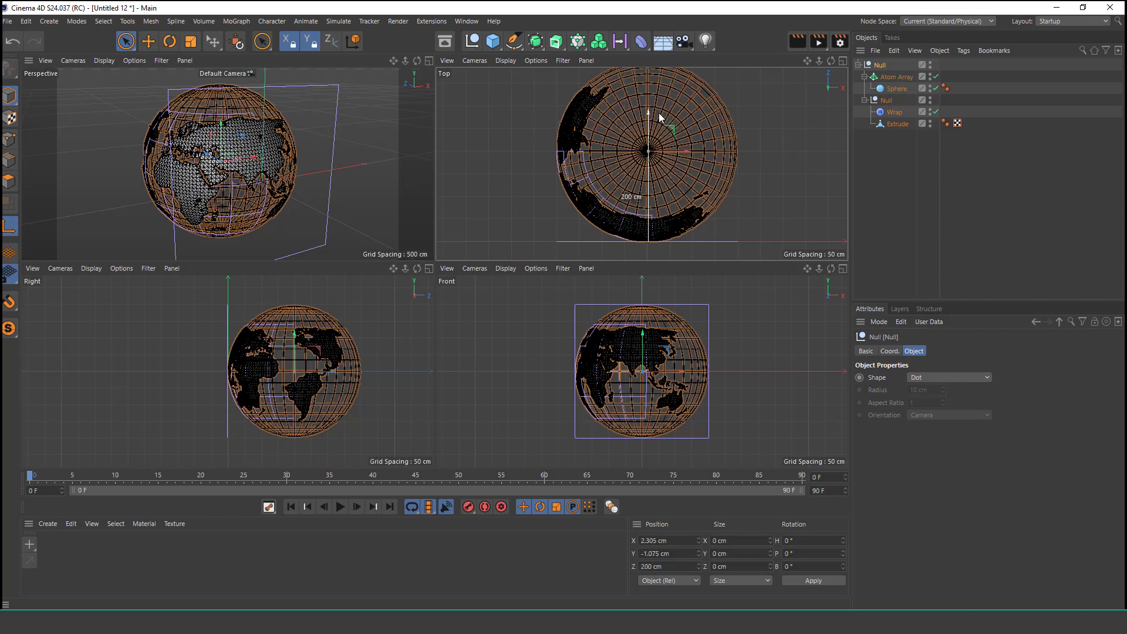
{"action": "left_click", "coordinate": [125, 43]}
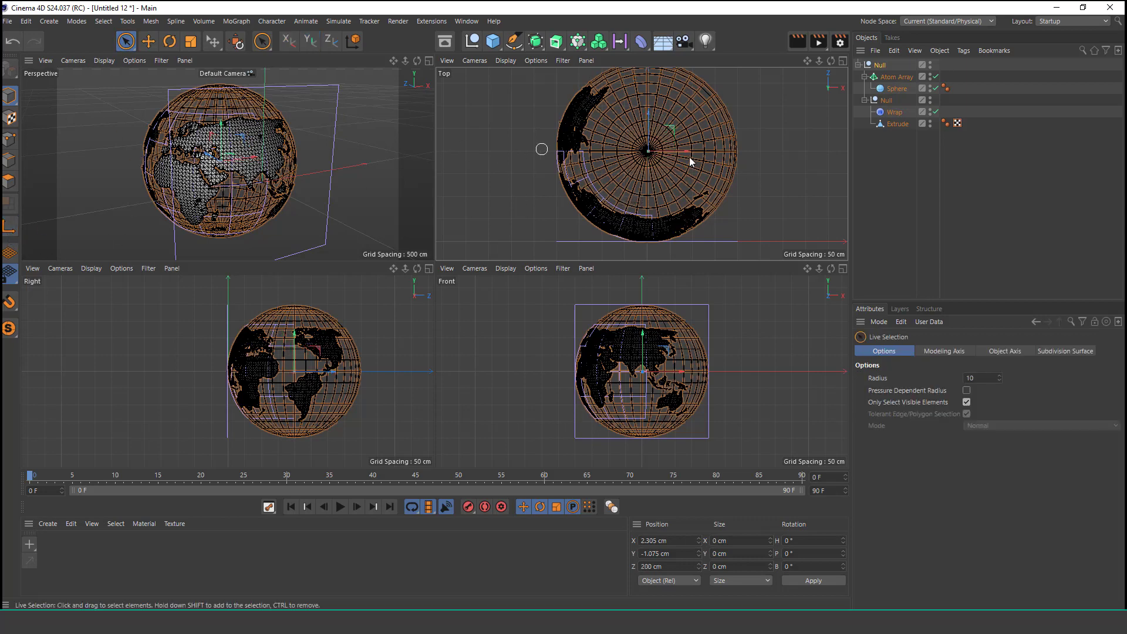
- Spin the globe group about its vertical axis and test-render the view
{"action": "left_click", "coordinate": [429, 61]}
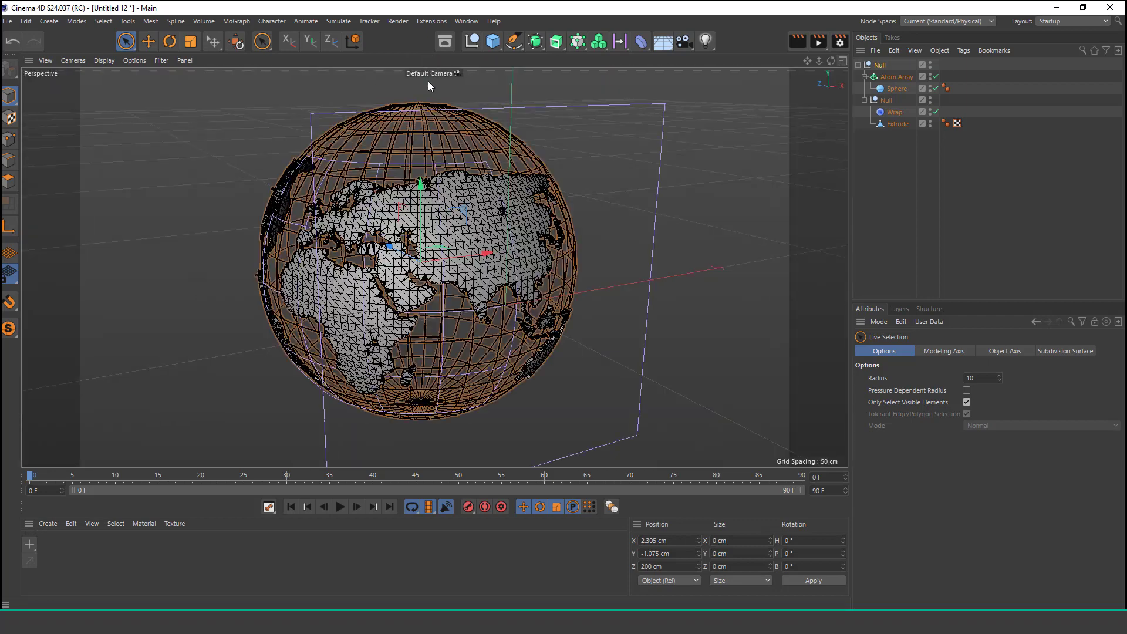
{"action": "left_click", "coordinate": [172, 44]}
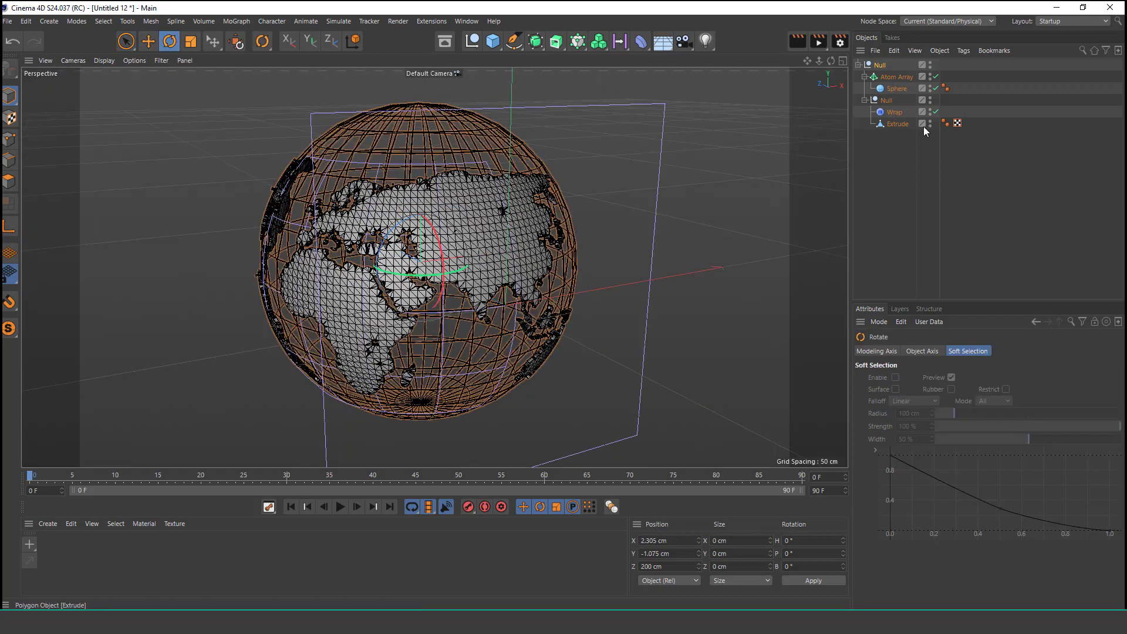
{"action": "left_click", "coordinate": [877, 66]}
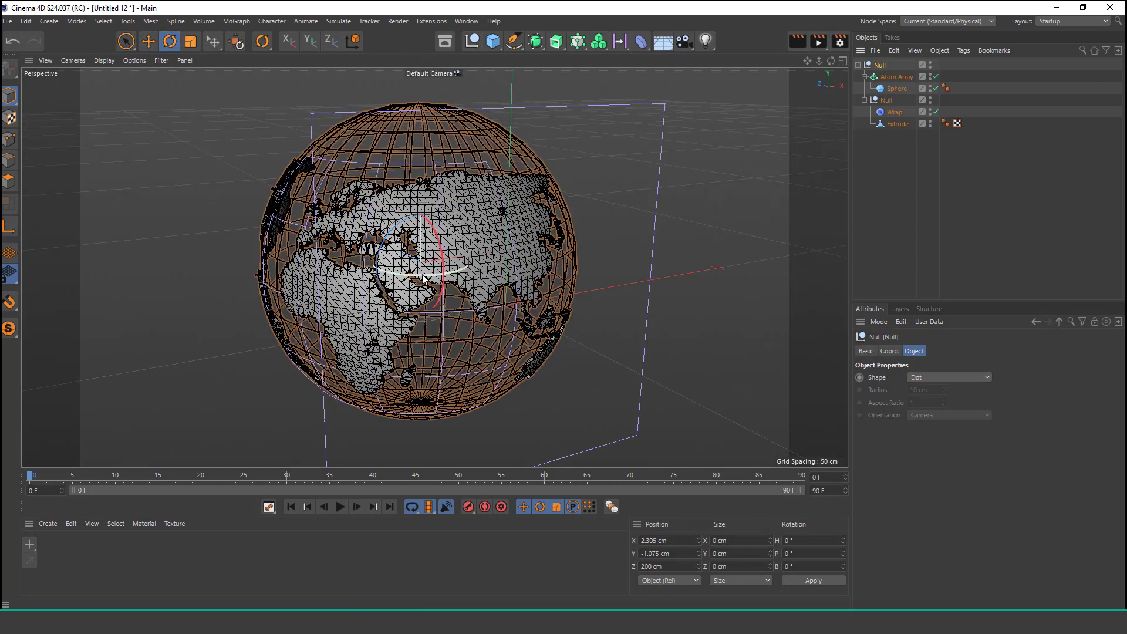
{"action": "mouse_move", "coordinate": [427, 275]}
{"action": "left_mouse_down"}
{"action": "mouse_move", "coordinate": [100, 254]}
{"action": "mouse_move", "coordinate": [661, 251]}
{"action": "mouse_move", "coordinate": [345, 263]}
{"action": "mouse_move", "coordinate": [267, 305]}
{"action": "mouse_move", "coordinate": [219, 409]}
{"action": "mouse_move", "coordinate": [479, 245]}
{"action": "mouse_move", "coordinate": [365, 270]}
{"action": "mouse_move", "coordinate": [310, 382]}
{"action": "mouse_move", "coordinate": [541, 408]}
{"action": "mouse_move", "coordinate": [674, 308]}
{"action": "mouse_move", "coordinate": [699, 274]}
{"action": "mouse_move", "coordinate": [597, 327]}
{"action": "mouse_move", "coordinate": [662, 292]}
{"action": "left_mouse_up"}
{"action": "left_click", "coordinate": [799, 41]}
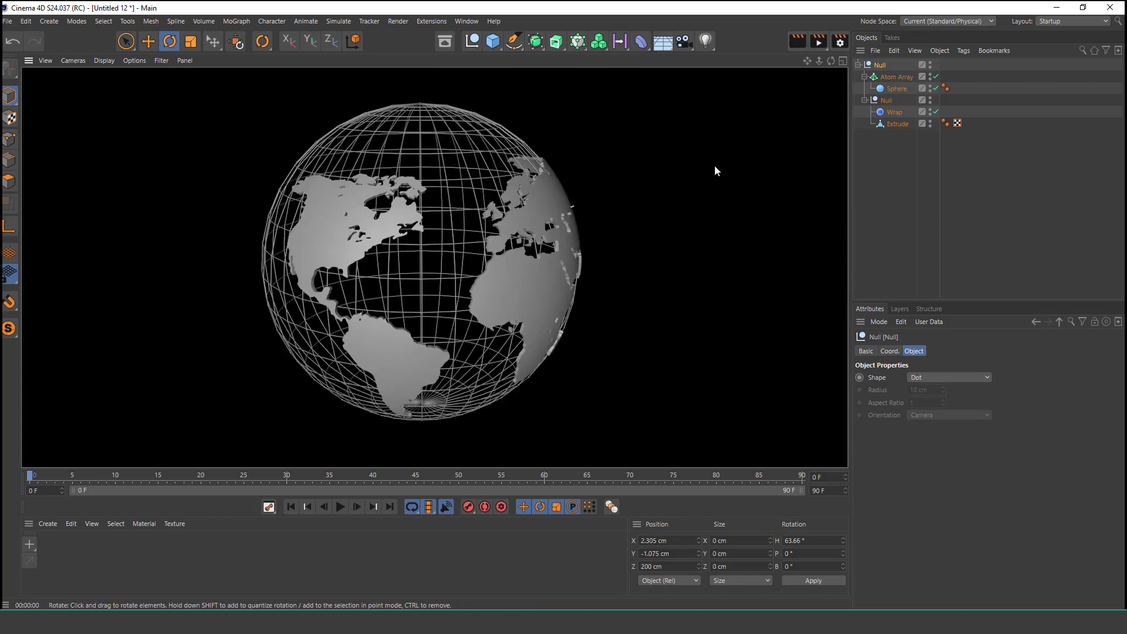
{"action": "left_click", "coordinate": [714, 166]}
- Turn the Null to heading 9.476° so Europe and Africa face the camera, then re-render
{"action": "left_click", "coordinate": [756, 80]}
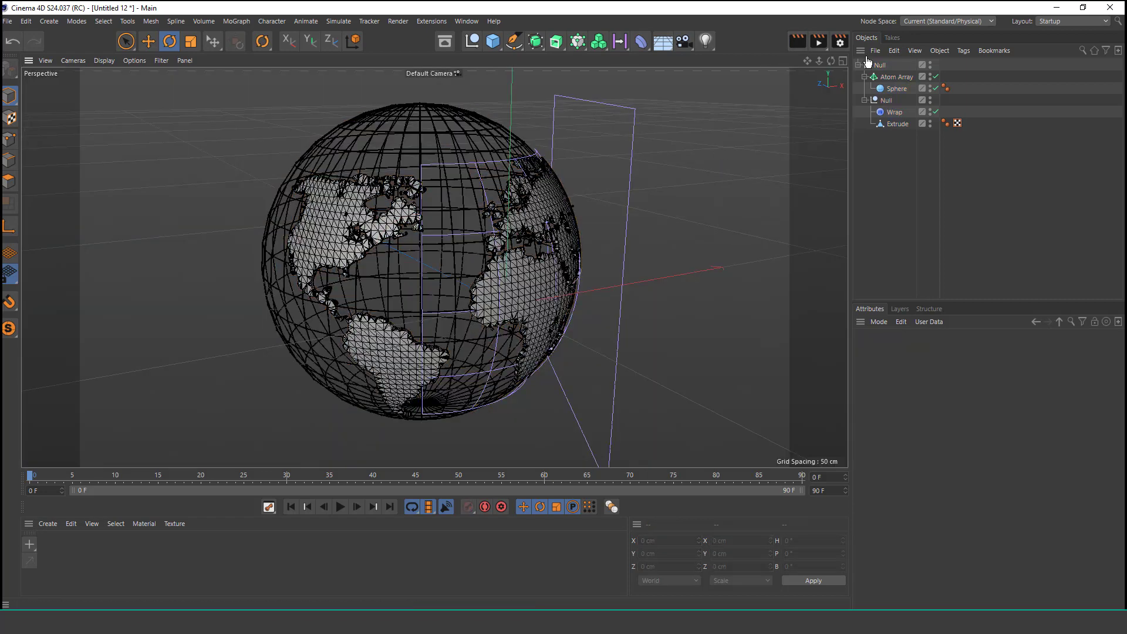
{"action": "left_click", "coordinate": [879, 66]}
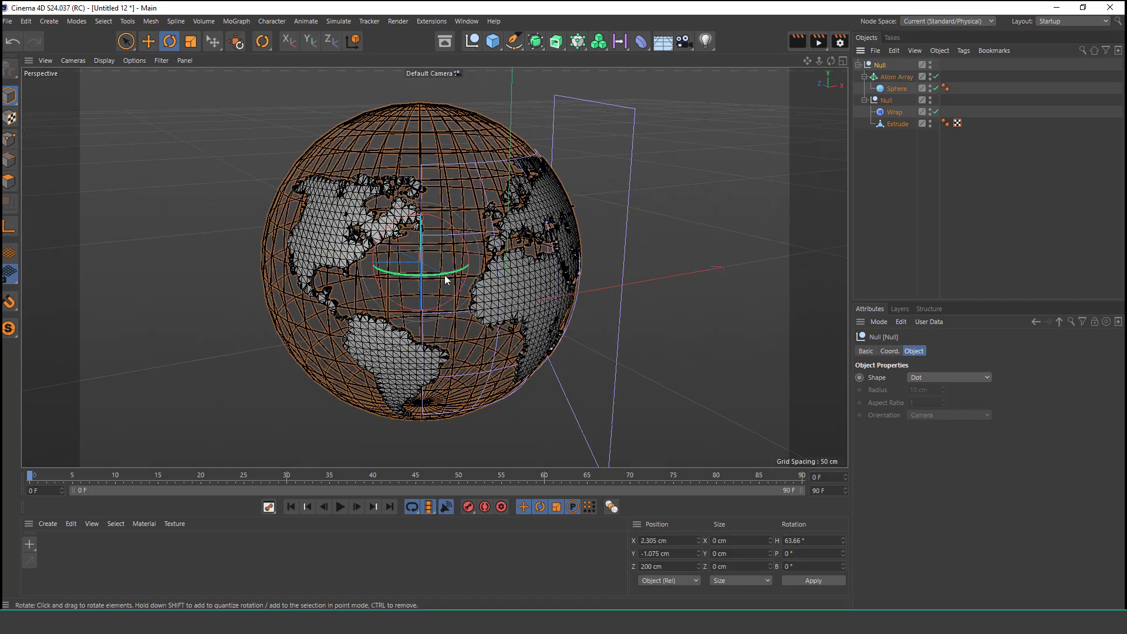
{"action": "left_click_drag", "start_coordinate": [442, 274], "coordinate": [380, 283]}
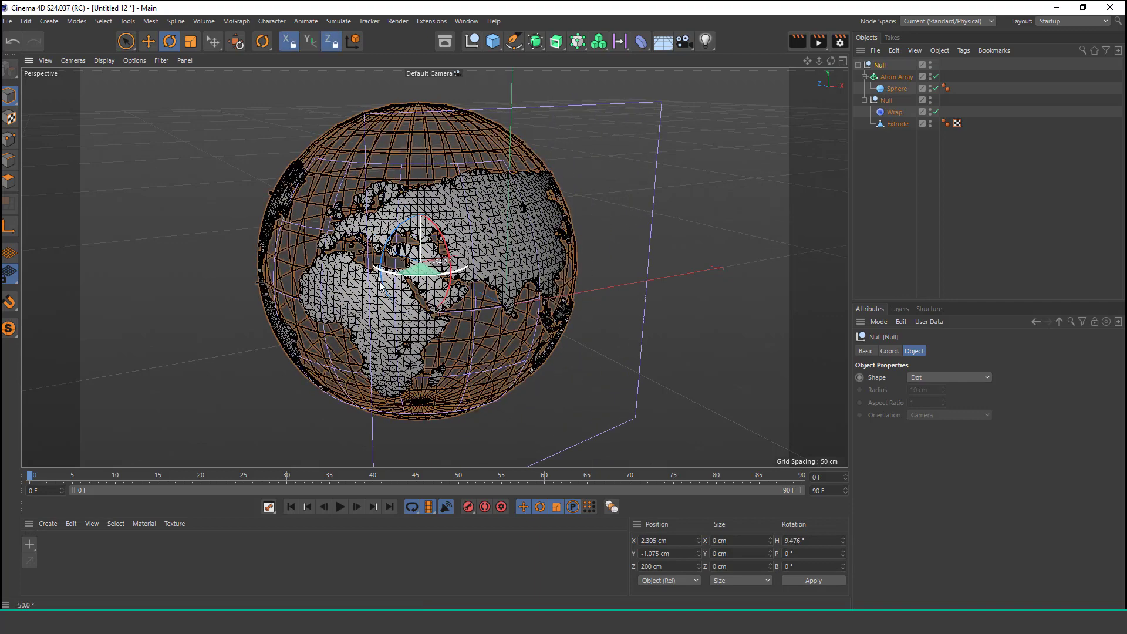
{"action": "key", "text": "ctrl+r"}
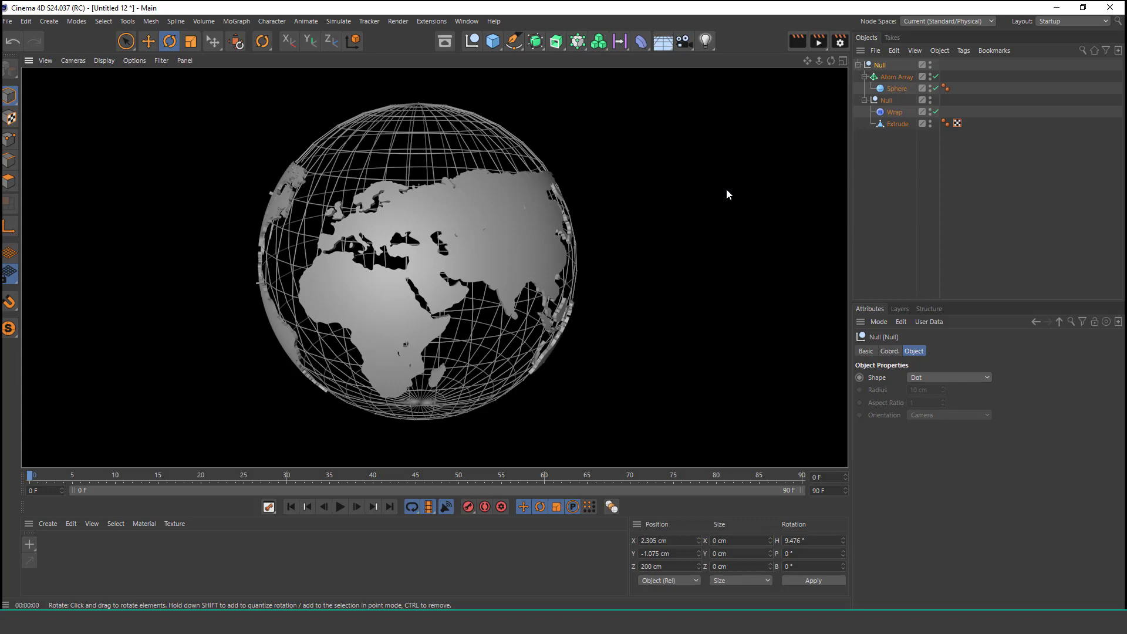
{"action": "left_click", "coordinate": [727, 190]}
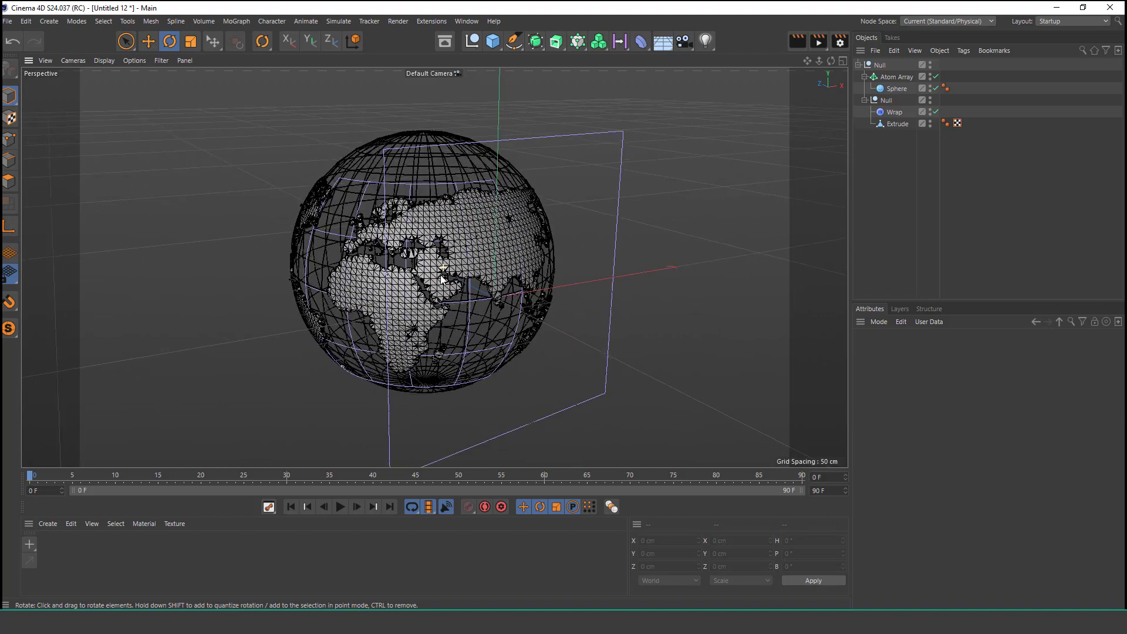
- Add an empty Null.1 and move it to about Z 202 cm in the Top view
{"action": "scroll", "coordinate": [494, 270], "scroll_direction": "up", "scroll_amount": 3}
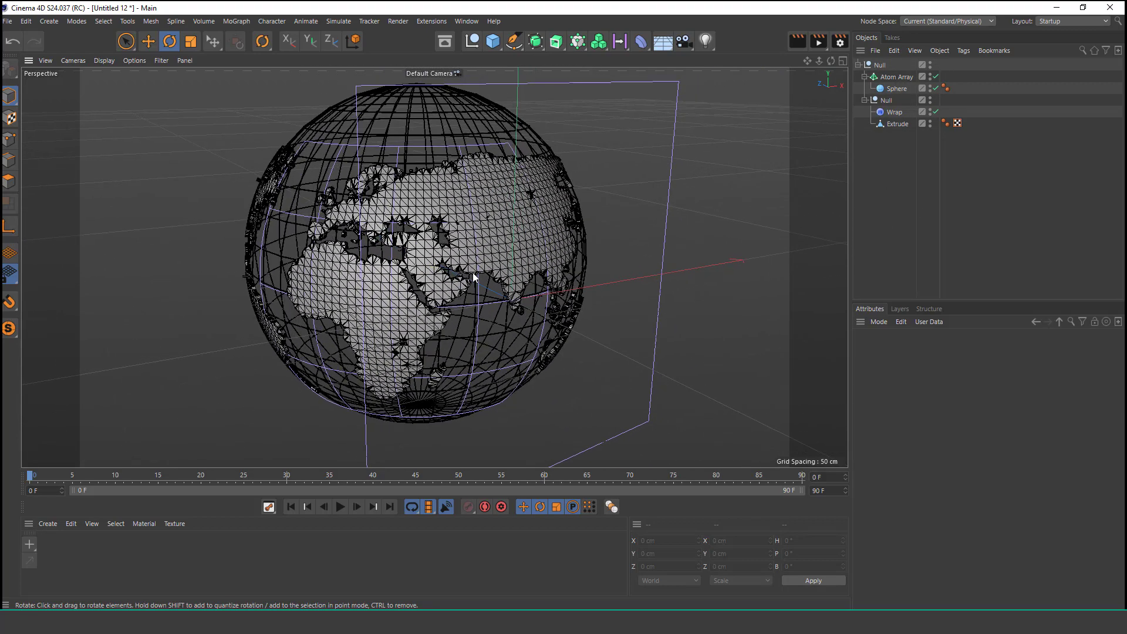
{"action": "scroll", "coordinate": [473, 273], "scroll_direction": "down", "scroll_amount": 3}
{"action": "scroll", "coordinate": [468, 288], "scroll_direction": "up", "scroll_amount": 2}
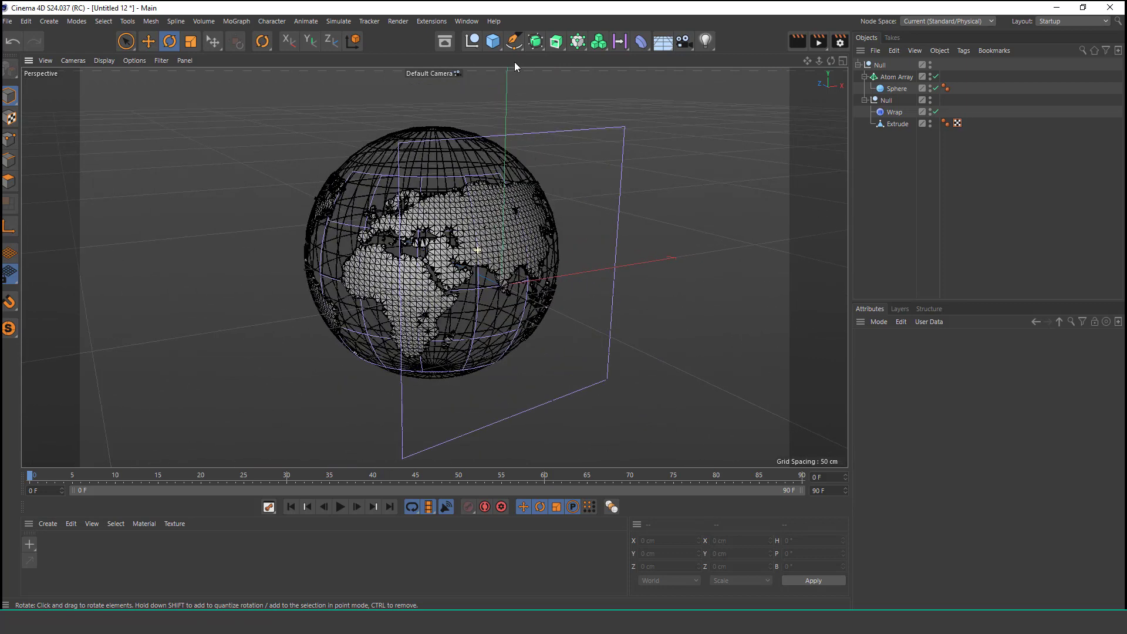
{"action": "left_click", "coordinate": [473, 46]}
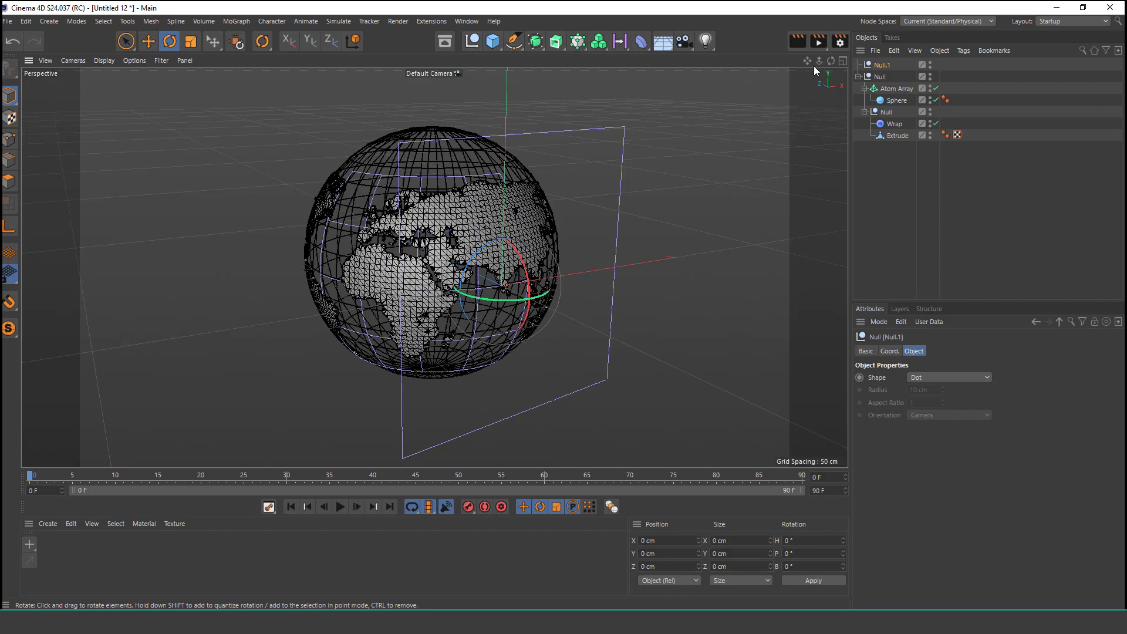
{"action": "left_click", "coordinate": [843, 61]}
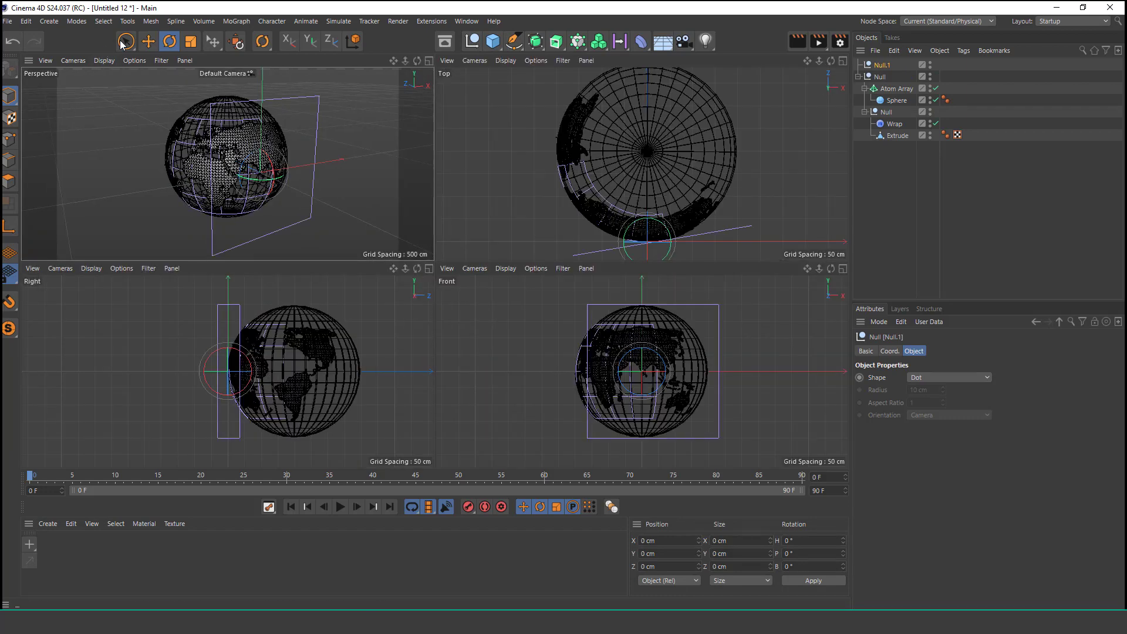
{"action": "key", "text": "9"}
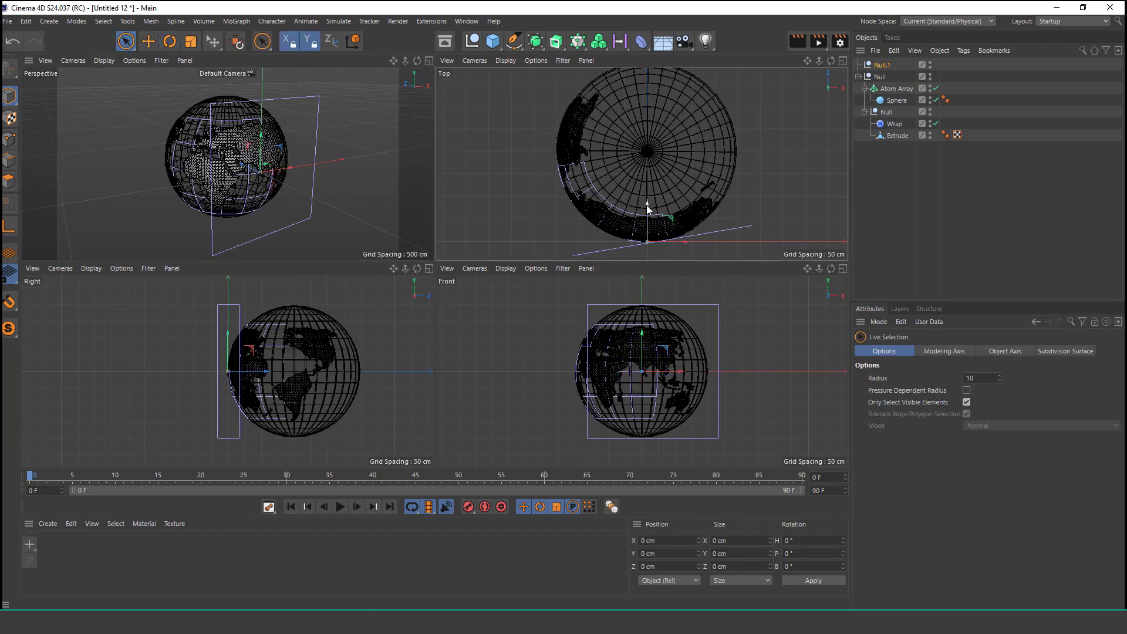
{"action": "left_click_drag", "start_coordinate": [647, 206], "coordinate": [662, 118]}
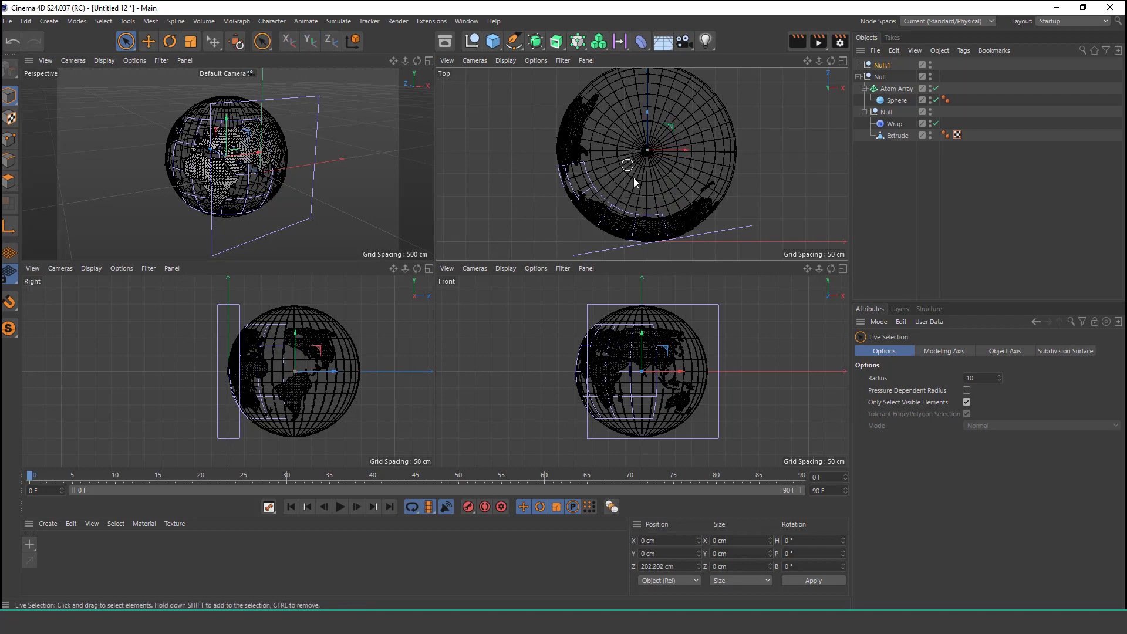
{"action": "left_click", "coordinate": [429, 57]}
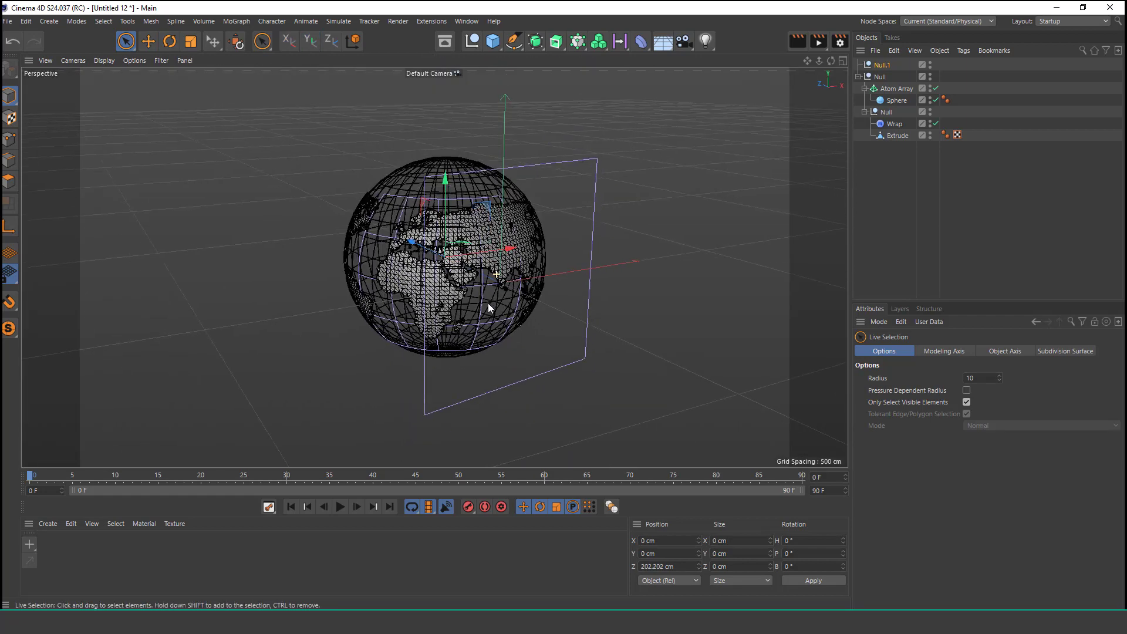
{"action": "scroll", "coordinate": [488, 287], "scroll_direction": "up", "scroll_amount": 1}
{"action": "scroll", "coordinate": [487, 275], "scroll_direction": "down", "scroll_amount": 4}
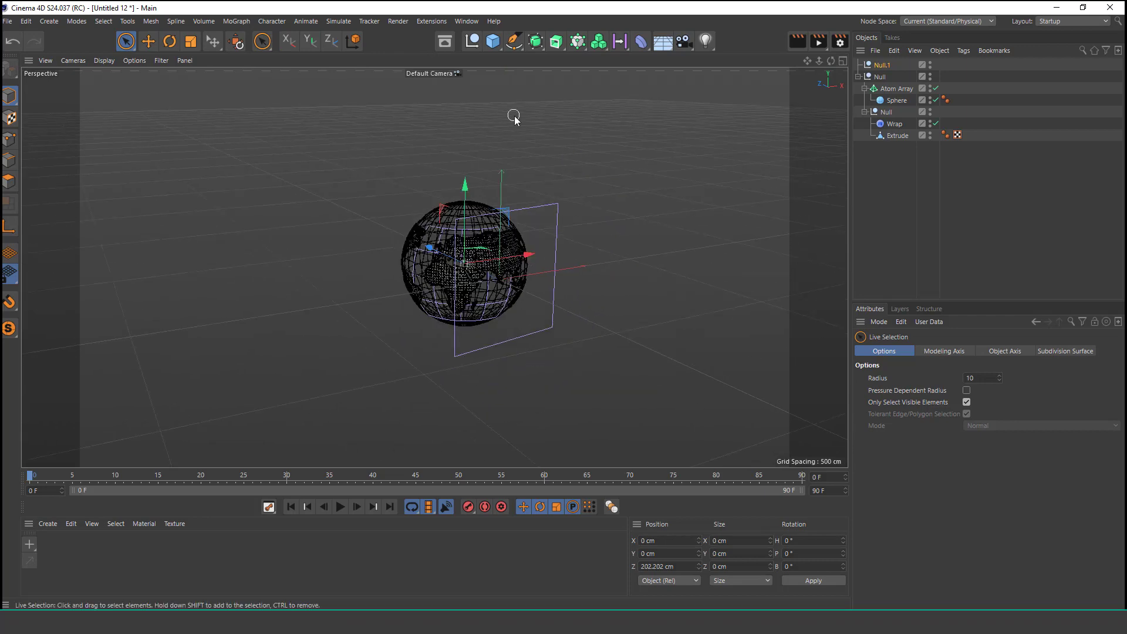
- Create an XZ-plane Helix with start radius 2200 cm, height 0 cm, end radius 0 cm
{"action": "left_click", "coordinate": [514, 41]}
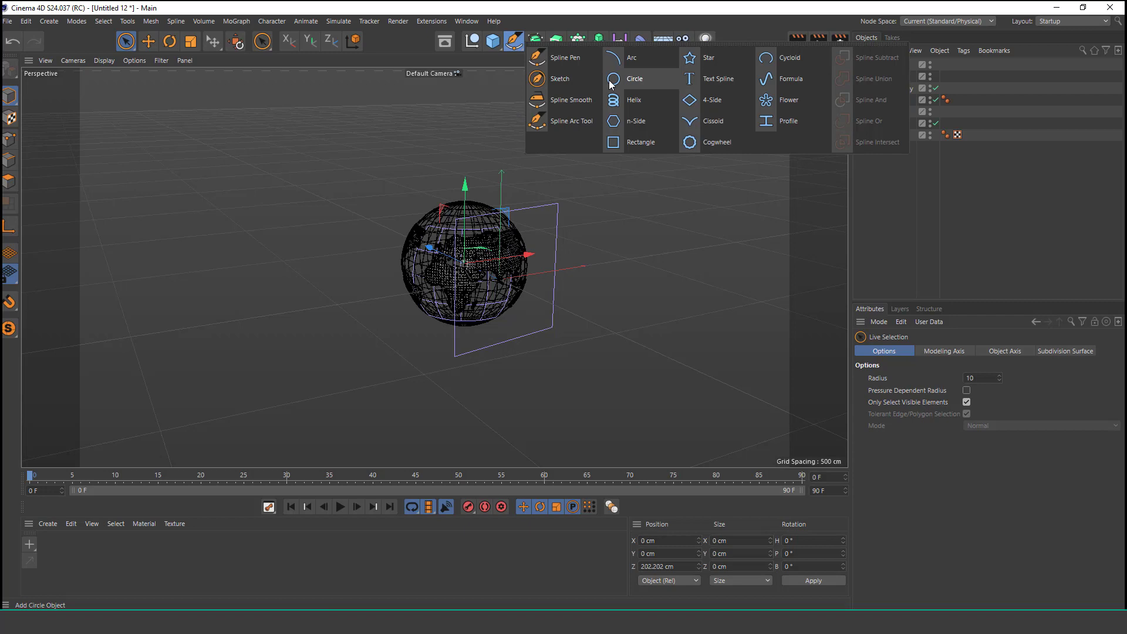
{"action": "left_click", "coordinate": [613, 100]}
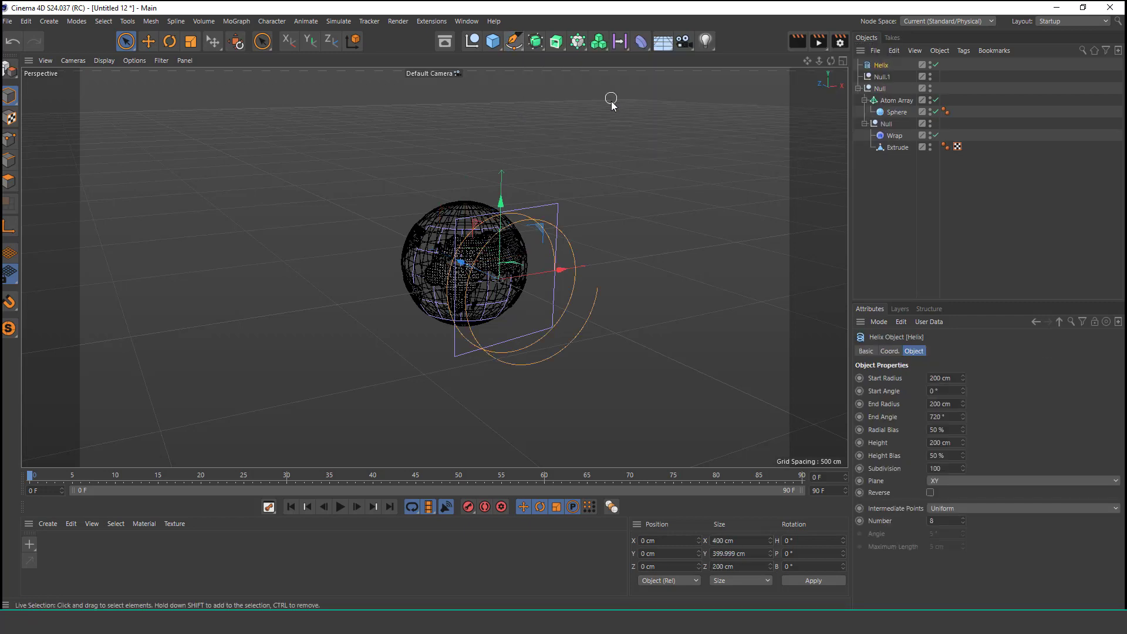
{"action": "left_click", "coordinate": [981, 480]}
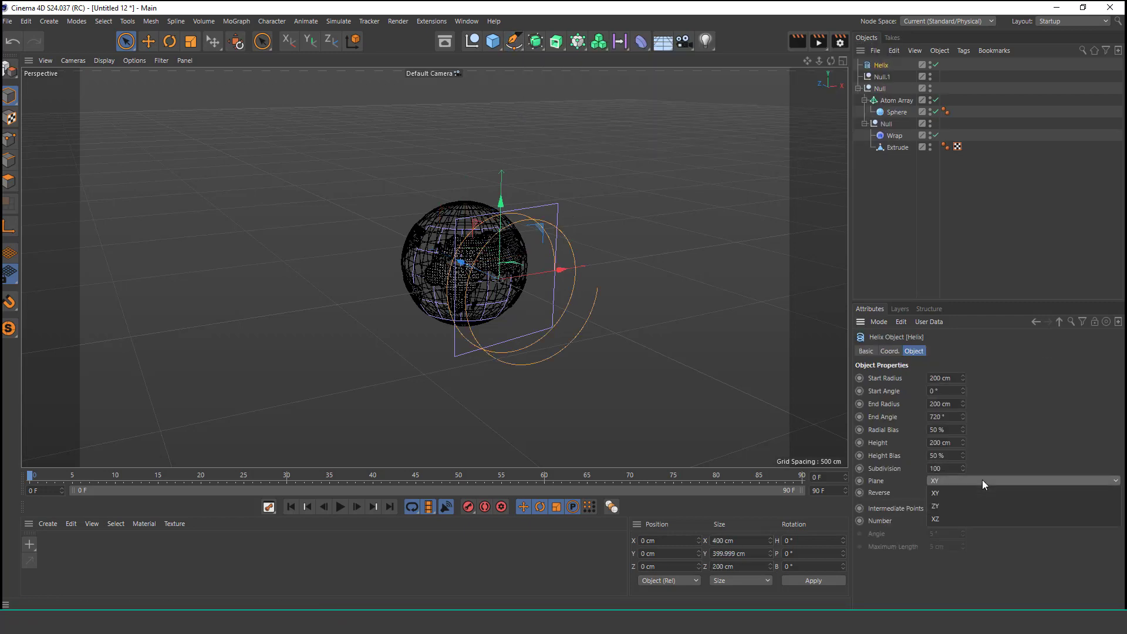
{"action": "left_click", "coordinate": [960, 517]}
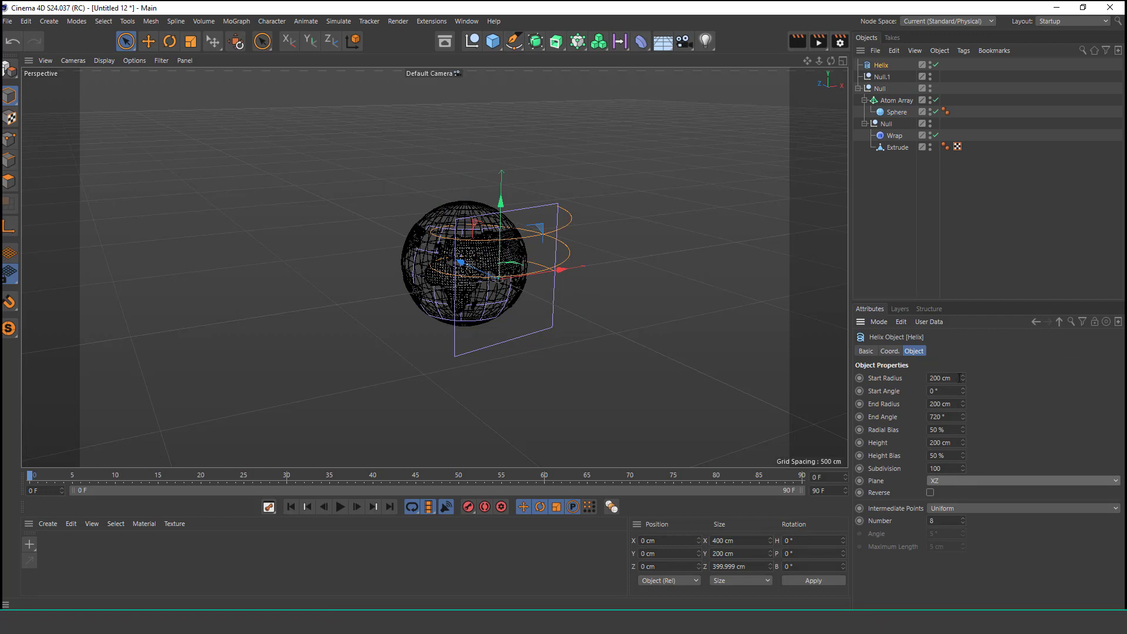
{"action": "type", "text": "1"}
{"action": "key", "text": "Return"}
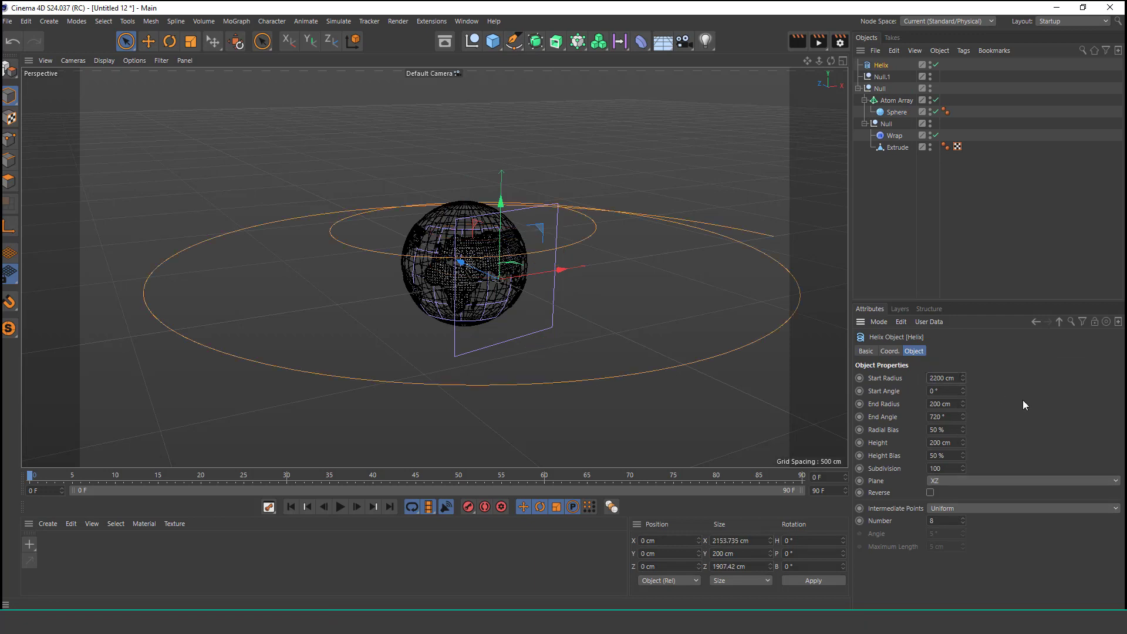
{"action": "key", "text": "Return"}
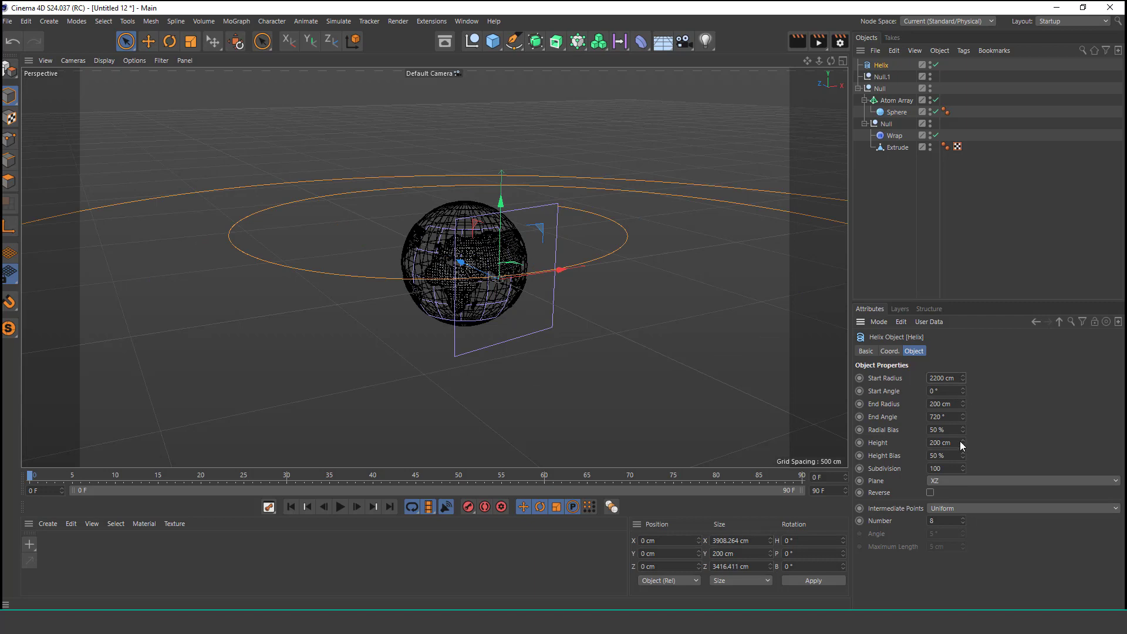
{"action": "type", "text": "0"}
{"action": "key", "text": "Return"}
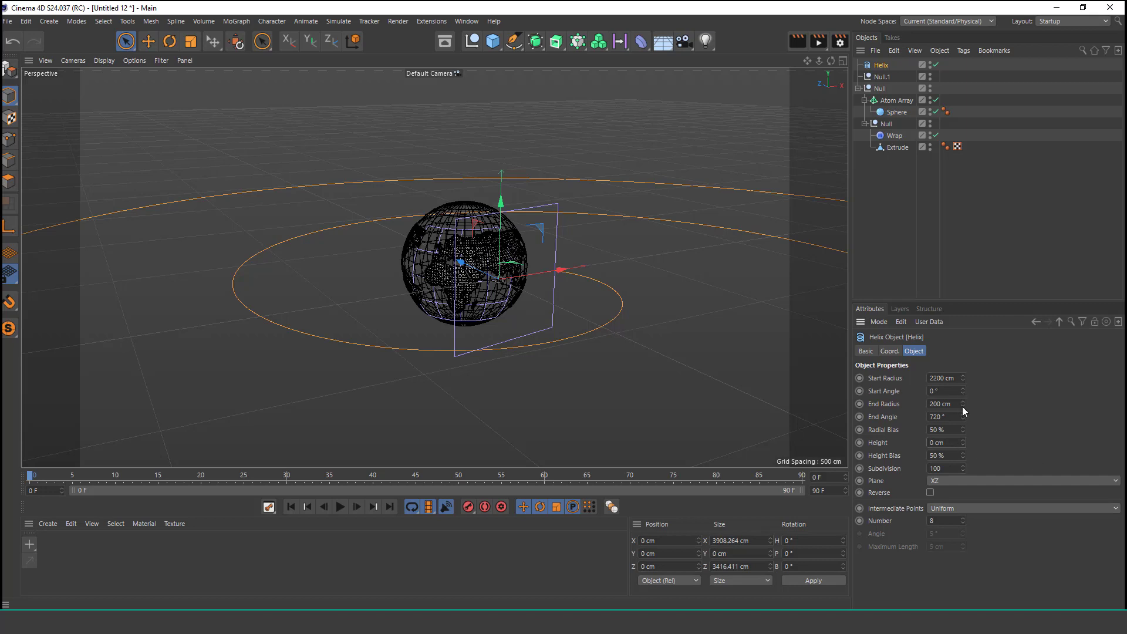
{"action": "left_click_drag", "start_coordinate": [963, 407], "coordinate": [963, 446]}
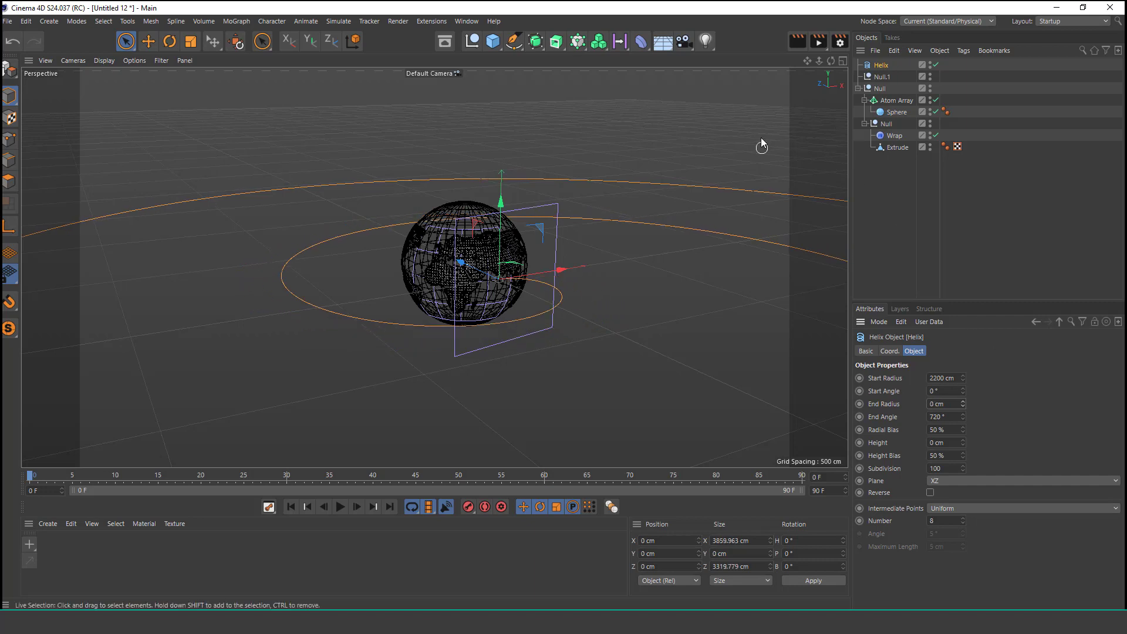
- Shift the helix about 200 cm along Z and give it a 701 cm height
{"action": "left_click", "coordinate": [843, 61]}
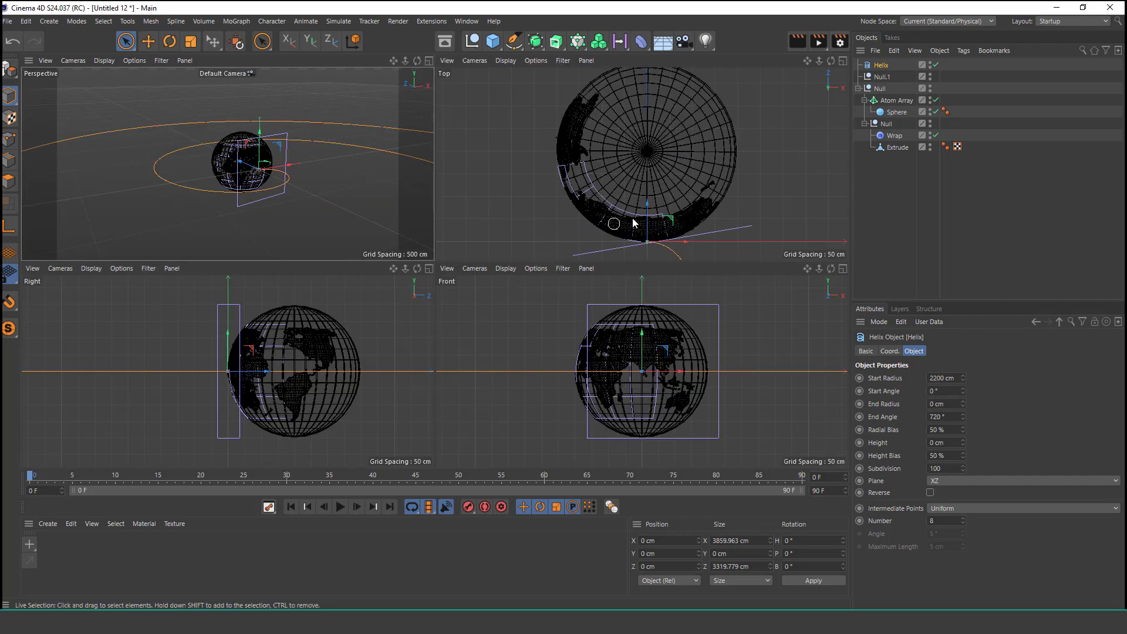
{"action": "key", "text": "x"}
{"action": "key", "text": "y"}
{"action": "left_click_drag", "start_coordinate": [648, 202], "coordinate": [660, 116]}
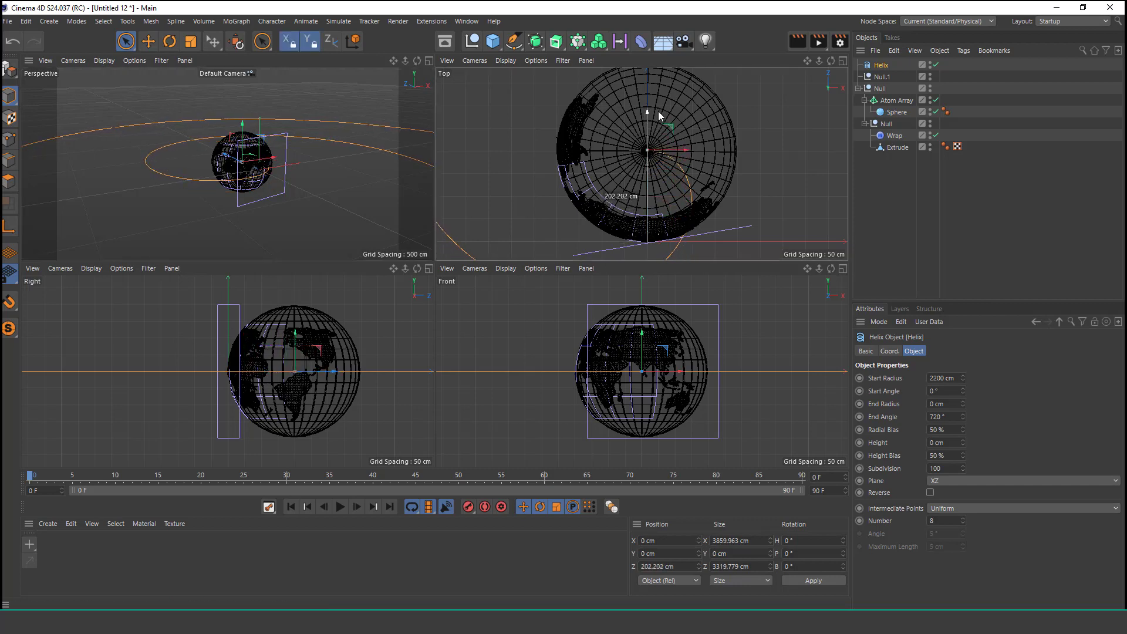
{"action": "left_click", "coordinate": [429, 61]}
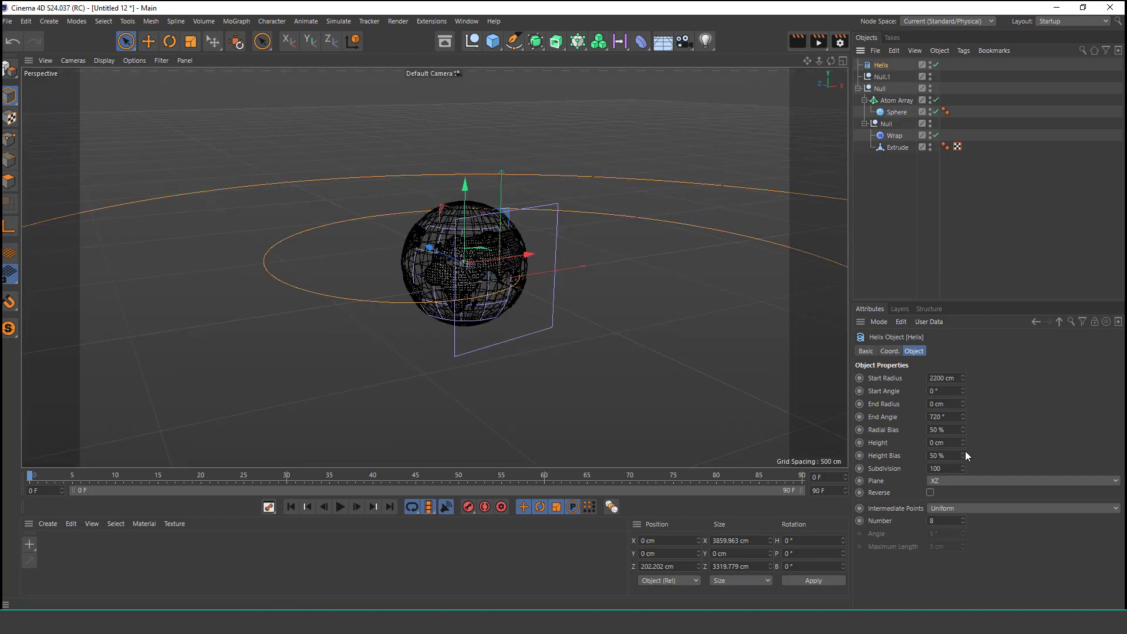
{"action": "mouse_move", "coordinate": [962, 443]}
{"action": "left_mouse_down"}
{"action": "mouse_move", "coordinate": [962, 411]}
{"action": "mouse_move", "coordinate": [963, 470]}
{"action": "left_mouse_up"}
{"action": "left_click_drag", "start_coordinate": [963, 442], "coordinate": [963, 411]}
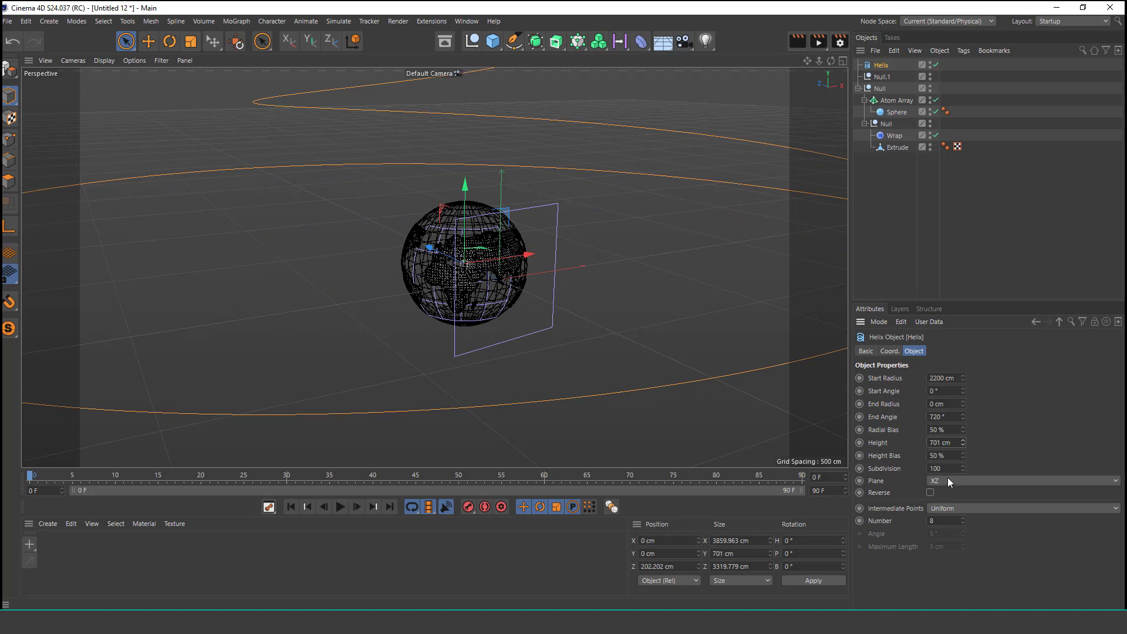
{"action": "scroll", "coordinate": [478, 231], "scroll_direction": "down", "scroll_amount": 5}
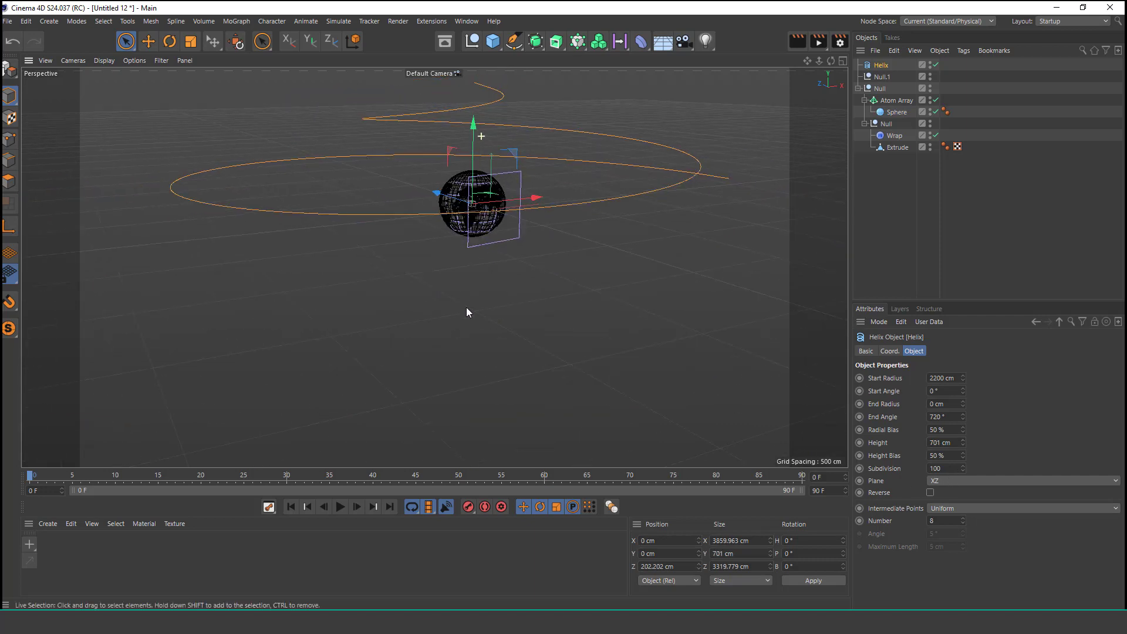
{"action": "mouse_move", "coordinate": [466, 307]}
{"action": "left_mouse_down", "text": "alt"}
{"action": "mouse_move", "coordinate": [477, 234]}
{"action": "mouse_move", "coordinate": [461, 309]}
{"action": "left_mouse_up", "text": "alt"}
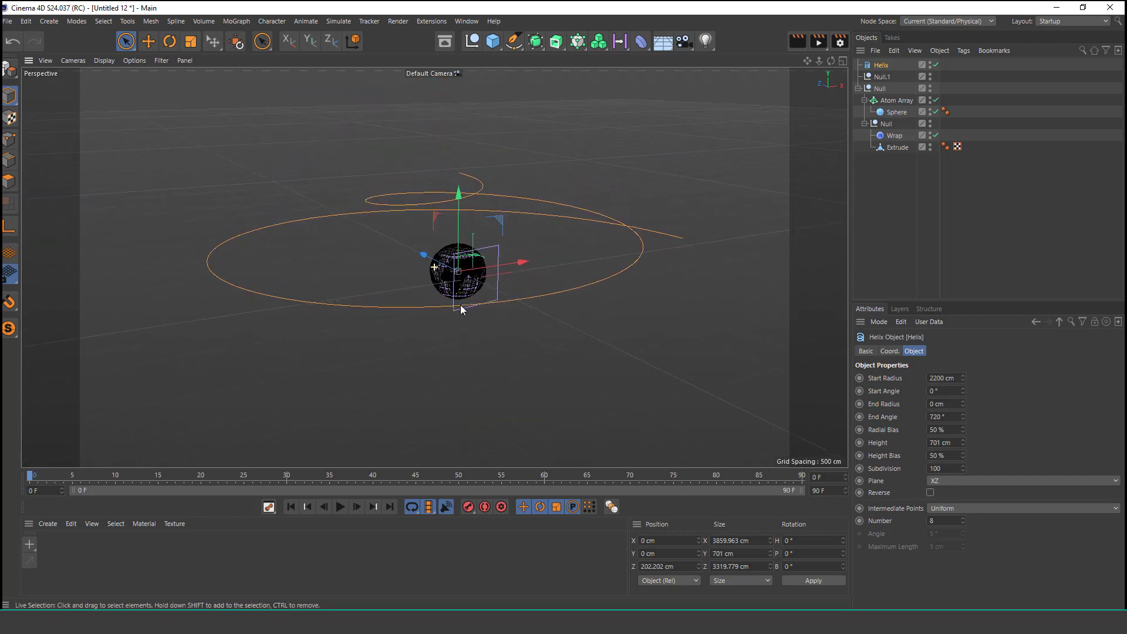
- Set the helix End Radius to 2000 cm and Start Radius to 0 cm
{"action": "left_click", "coordinate": [945, 404]}
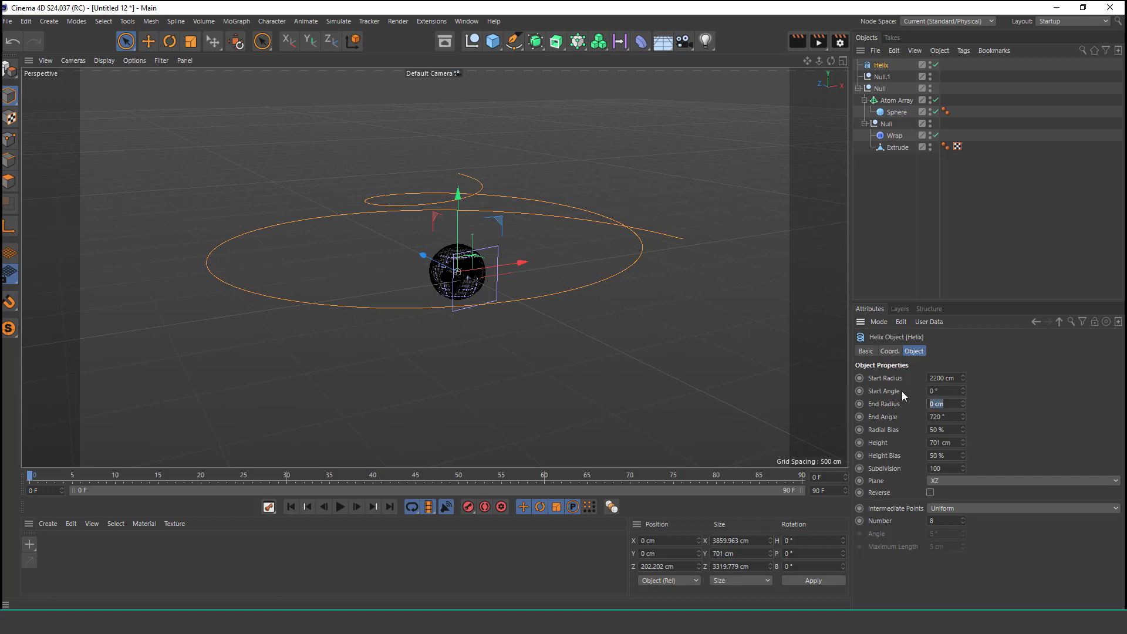
{"action": "type", "text": "200"}
{"action": "key", "text": "Return"}
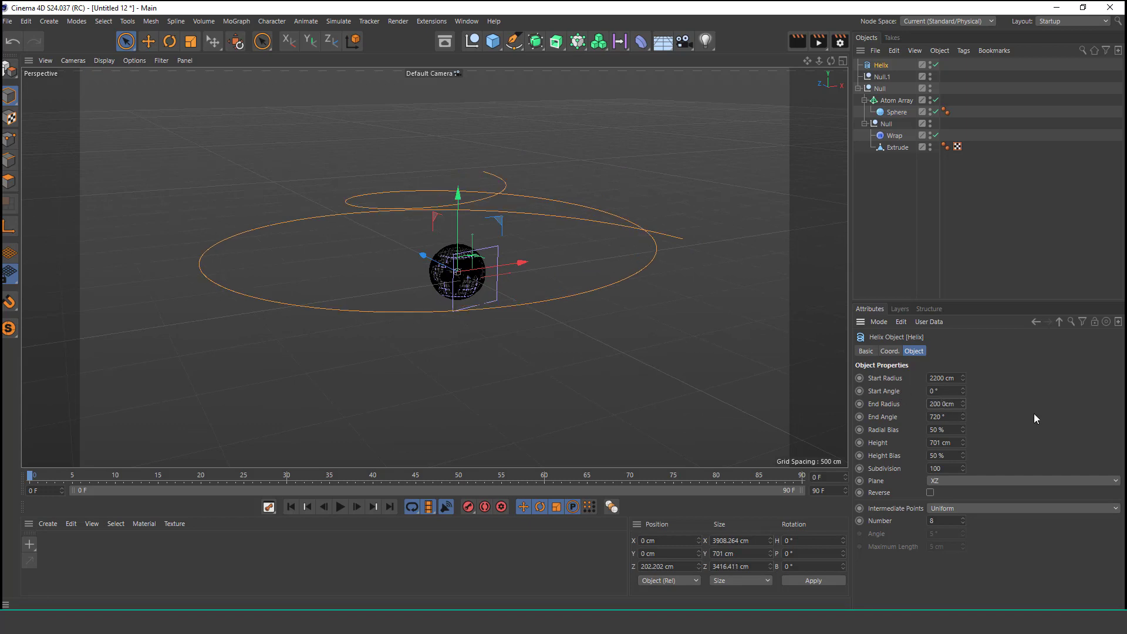
{"action": "type", "text": "0"}
{"action": "key", "text": "Return"}
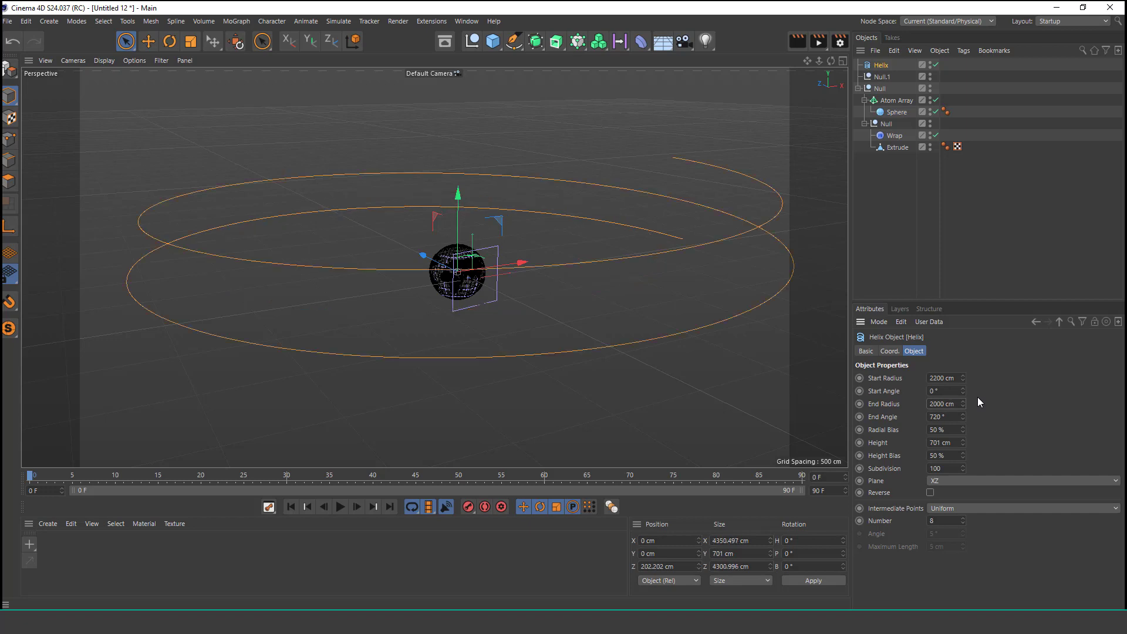
{"action": "type", "text": "0"}
{"action": "key", "text": "Return"}
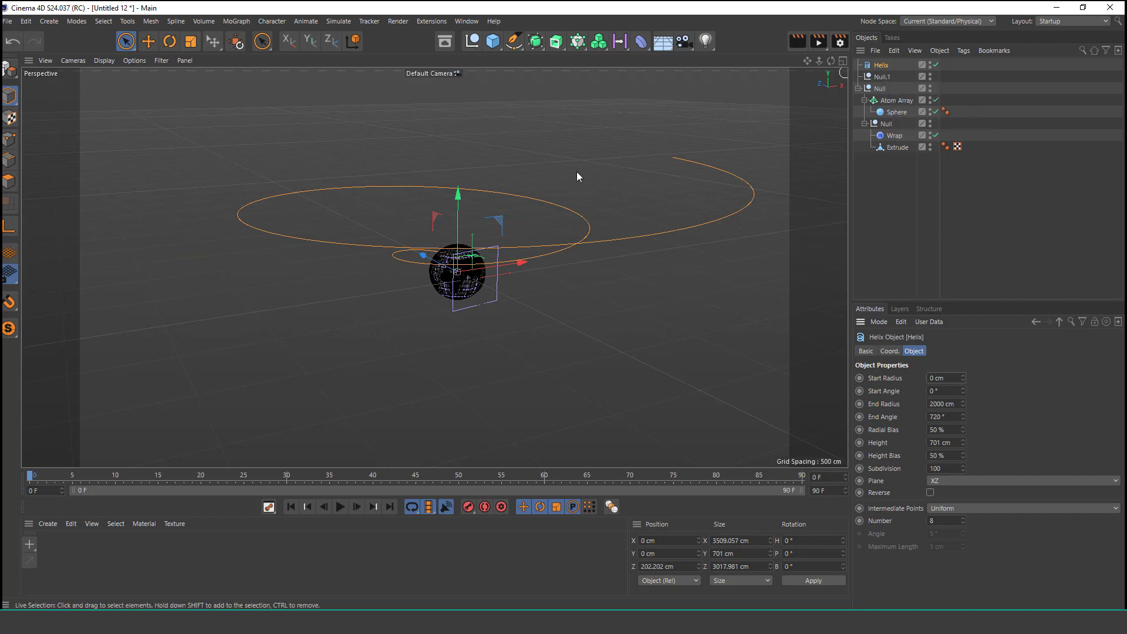
{"action": "mouse_move", "coordinate": [428, 234]}
{"action": "left_mouse_down", "text": "alt"}
{"action": "mouse_move", "coordinate": [473, 247]}
{"action": "mouse_move", "coordinate": [478, 197]}
{"action": "mouse_move", "coordinate": [446, 312]}
{"action": "mouse_move", "coordinate": [465, 232]}
{"action": "mouse_move", "coordinate": [453, 308]}
{"action": "mouse_move", "coordinate": [460, 263]}
{"action": "mouse_move", "coordinate": [513, 262]}
{"action": "left_mouse_up", "text": "alt"}
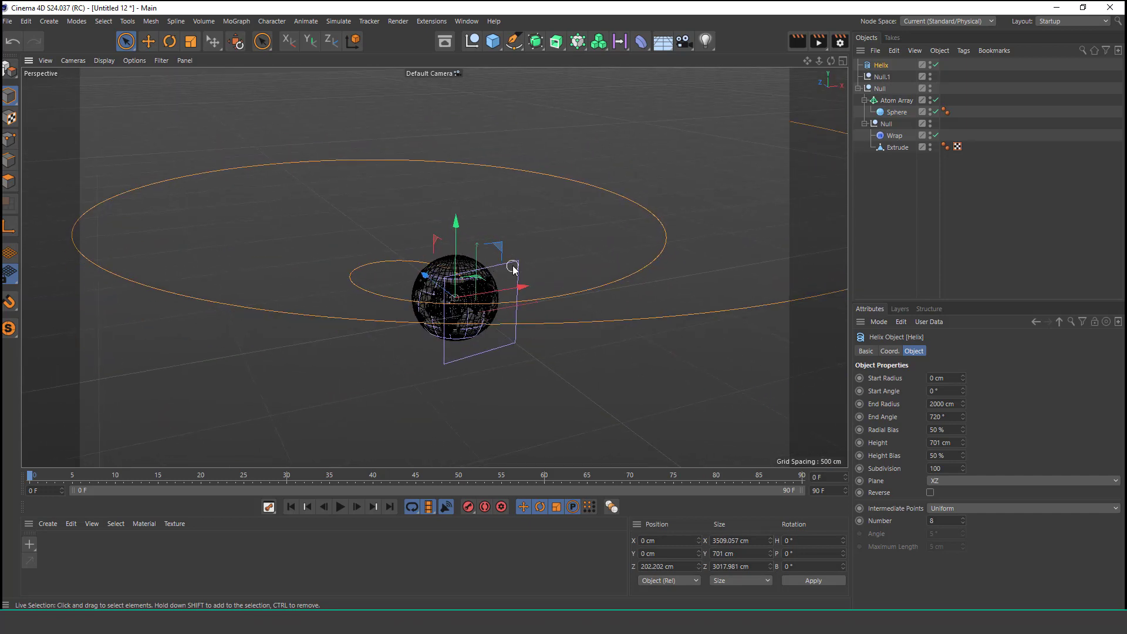
- Add a Target Camera, view through it, and set its Target Object to Null.1
{"action": "left_click", "coordinate": [688, 45]}
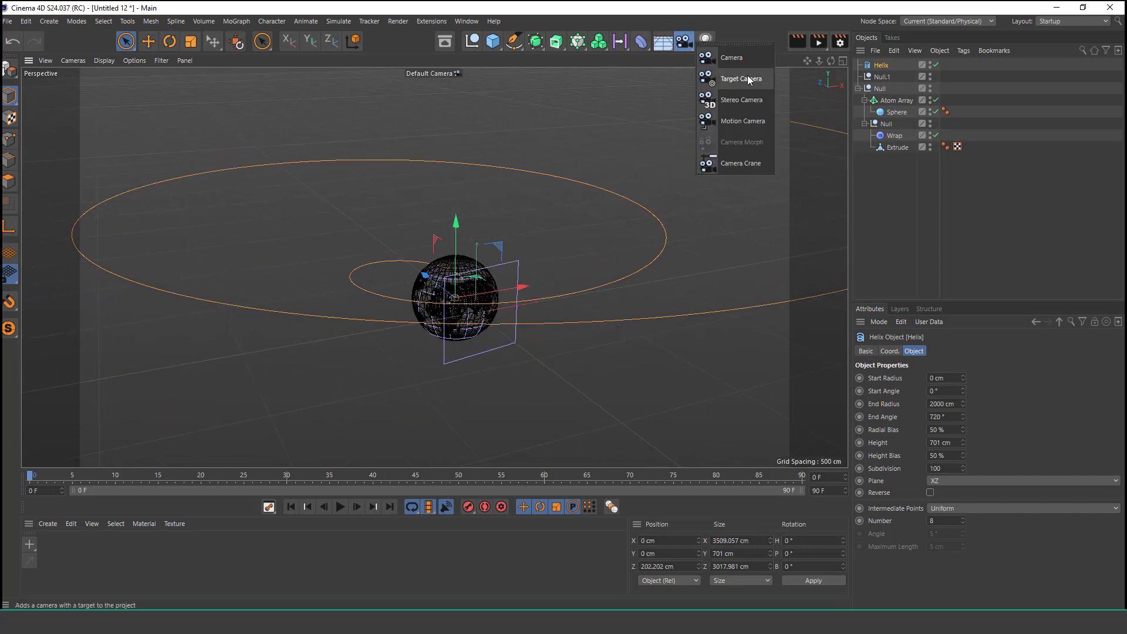
{"action": "left_click", "coordinate": [749, 80]}
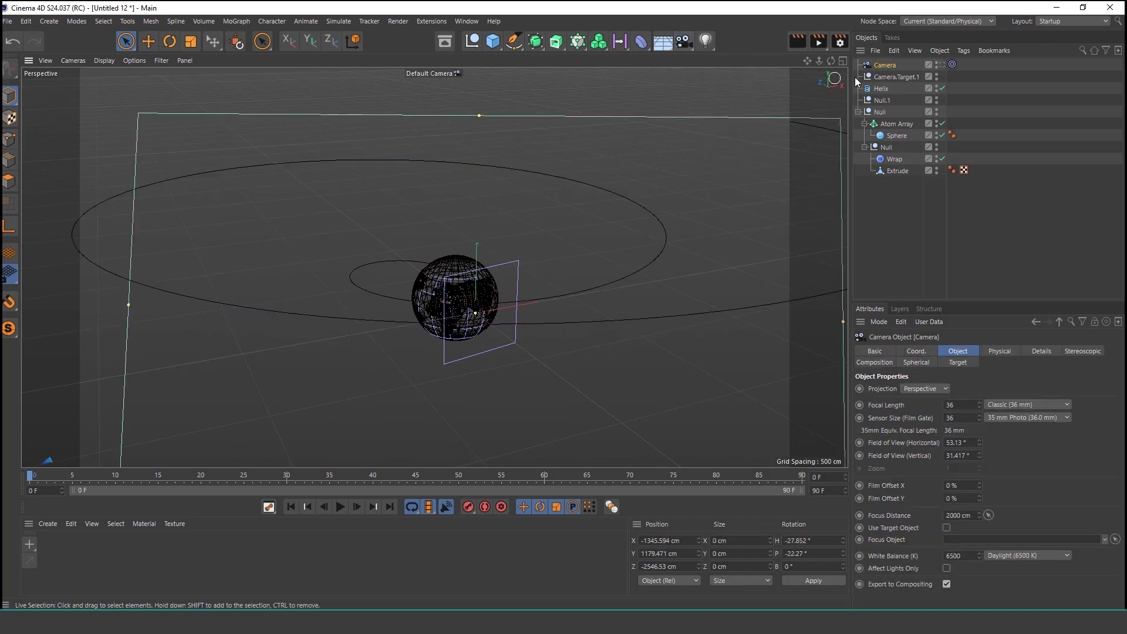
{"action": "left_click", "coordinate": [952, 65]}
{"action": "left_click", "coordinate": [951, 64]}
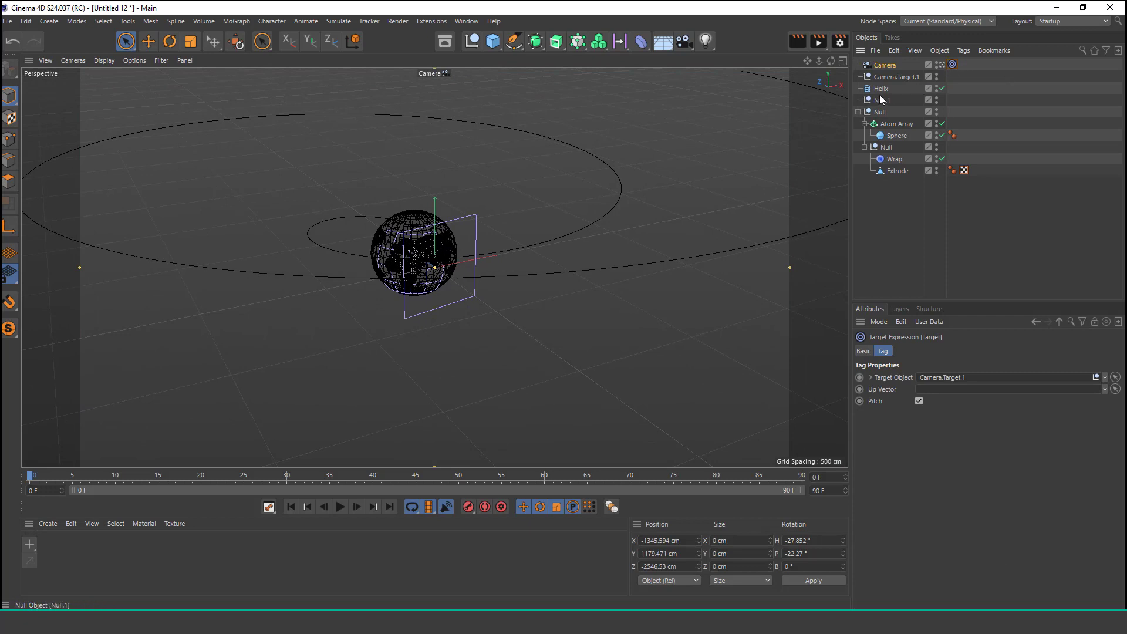
{"action": "left_click_drag", "start_coordinate": [881, 101], "coordinate": [964, 377]}
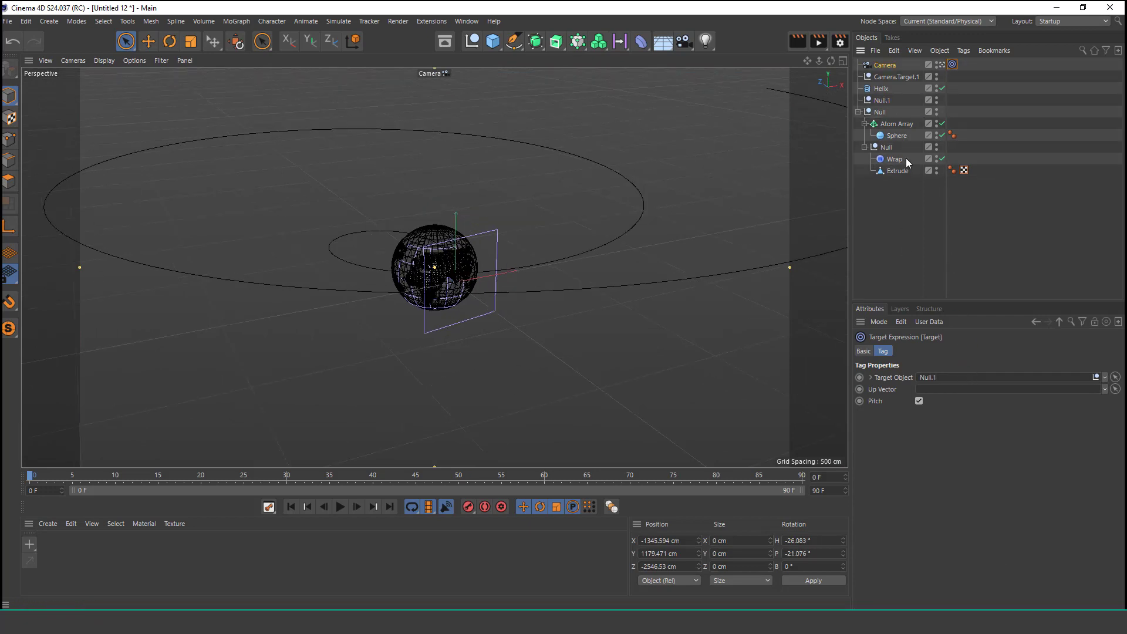
{"action": "left_click", "coordinate": [895, 65]}
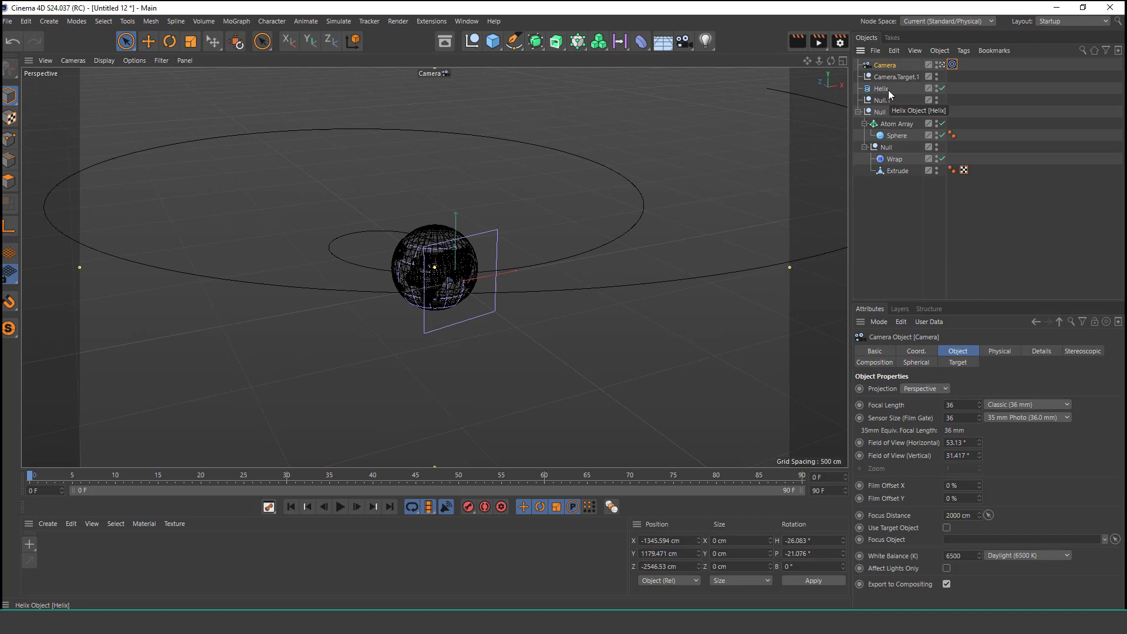
- Give the Camera an Align to Spline tag on the Helix, positioned at 23%
{"action": "left_click", "coordinate": [963, 51]}
{"action": "mouse_move", "coordinate": [994, 69]}
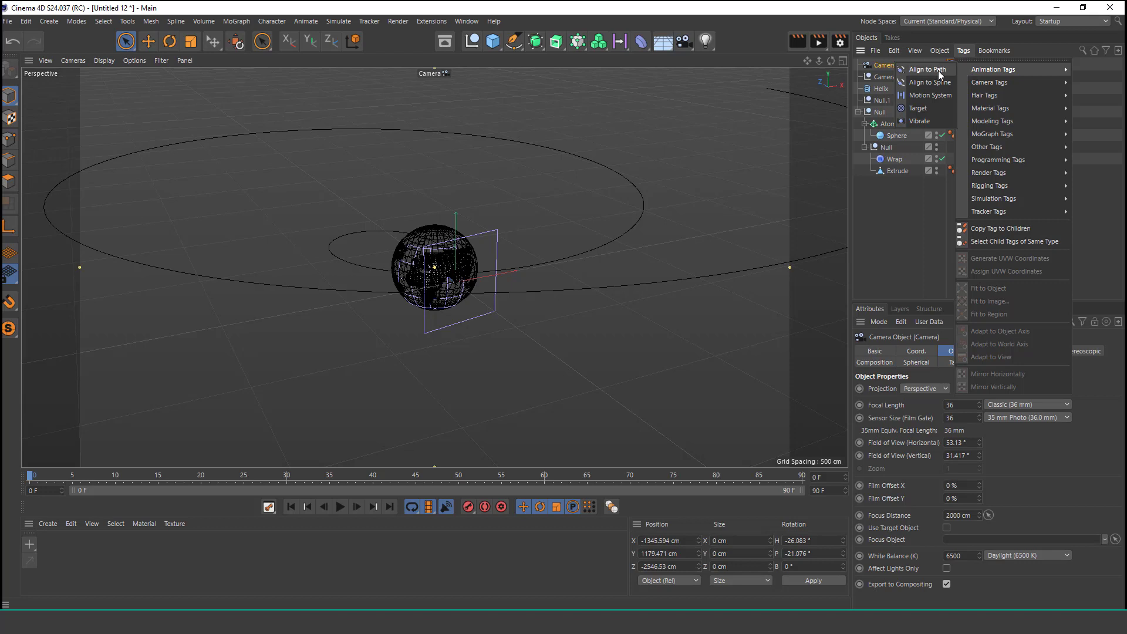
{"action": "left_click", "coordinate": [937, 82]}
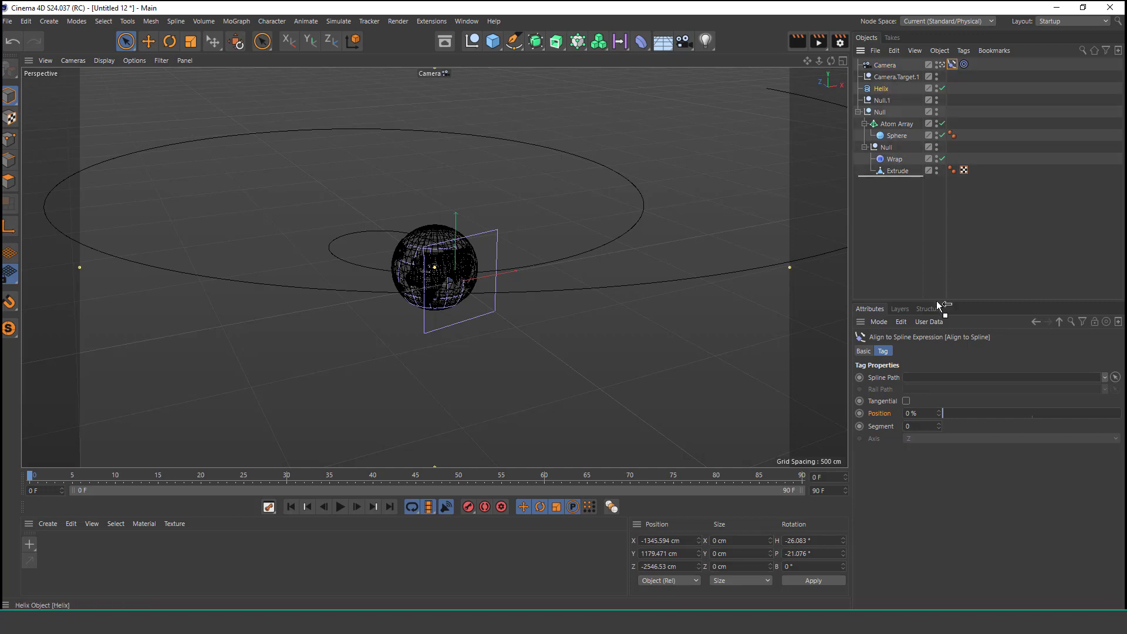
{"action": "left_click_drag", "start_coordinate": [938, 304], "coordinate": [931, 378]}
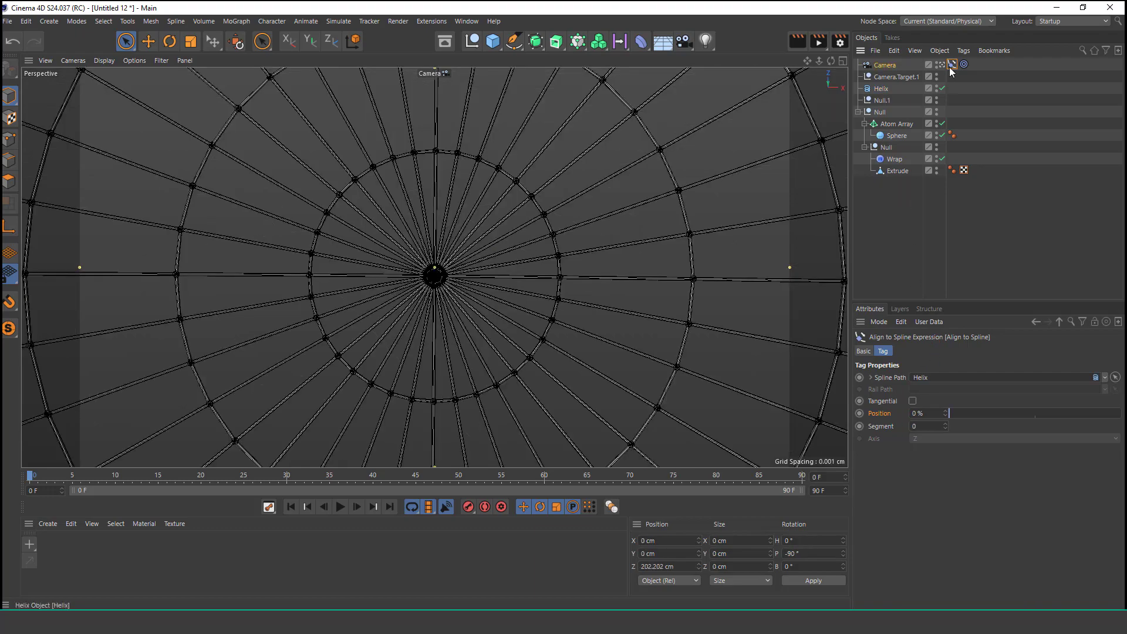
{"action": "mouse_move", "coordinate": [957, 413]}
{"action": "left_mouse_down"}
{"action": "mouse_move", "coordinate": [1122, 419]}
{"action": "mouse_move", "coordinate": [963, 442]}
{"action": "mouse_move", "coordinate": [1105, 445]}
{"action": "mouse_move", "coordinate": [988, 450]}
{"action": "left_mouse_up"}
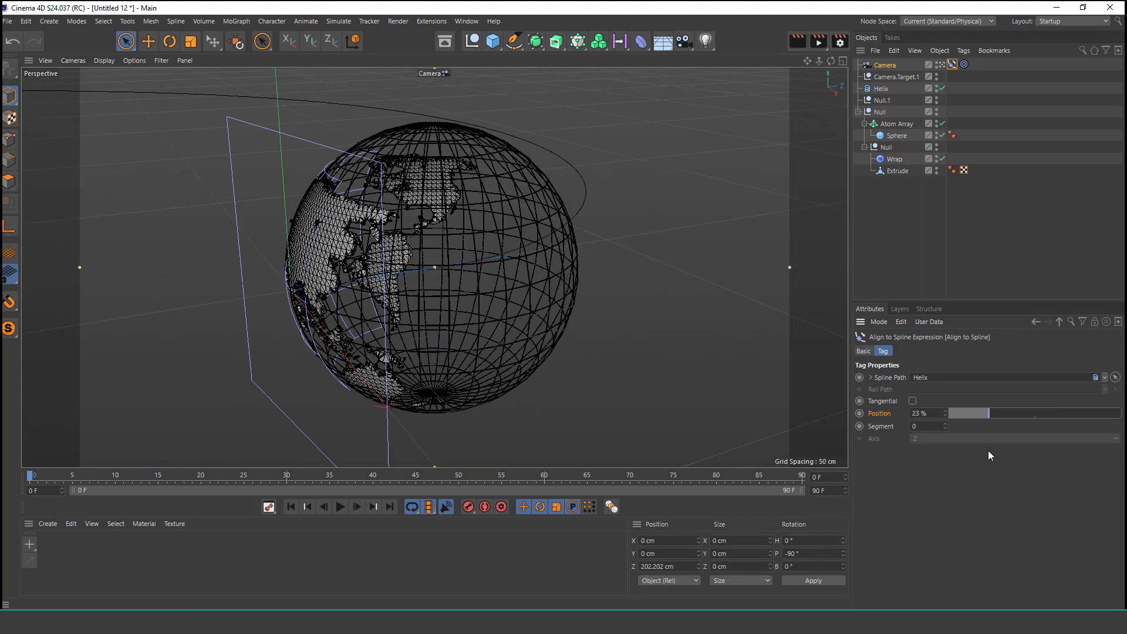
- Raise the Helix start radius to 819 cm and reset the camera's spline position to 0%
{"action": "left_click", "coordinate": [881, 89]}
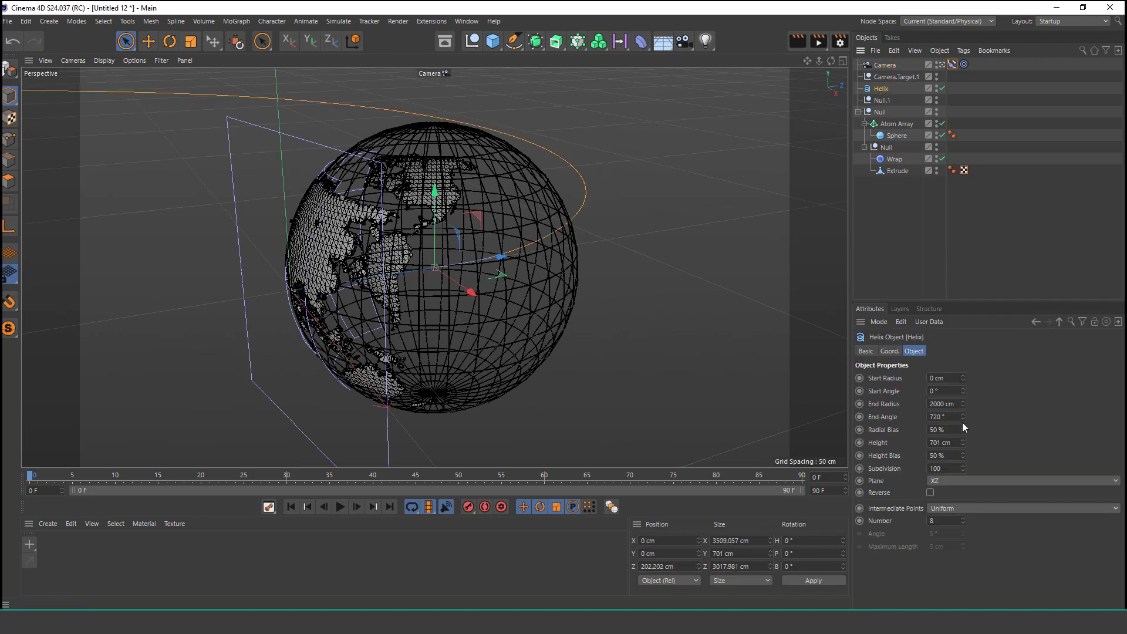
{"action": "mouse_move", "coordinate": [963, 378]}
{"action": "left_mouse_down"}
{"action": "mouse_move", "coordinate": [962, 305]}
{"action": "mouse_move", "coordinate": [963, 364]}
{"action": "mouse_move", "coordinate": [963, 350]}
{"action": "left_mouse_up"}
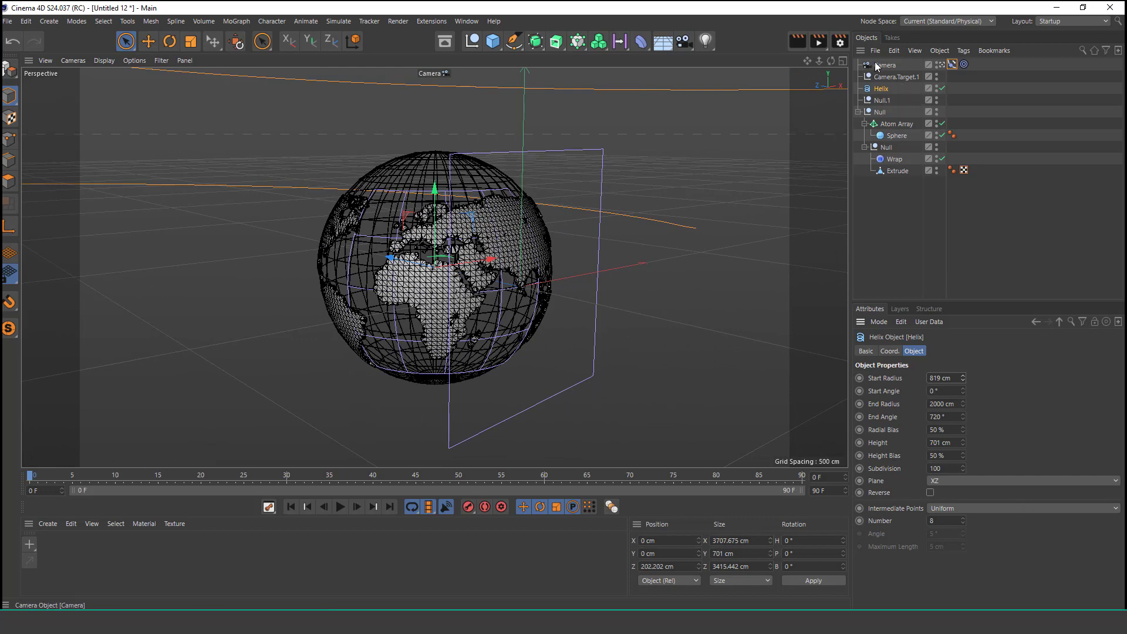
{"action": "left_click", "coordinate": [952, 64]}
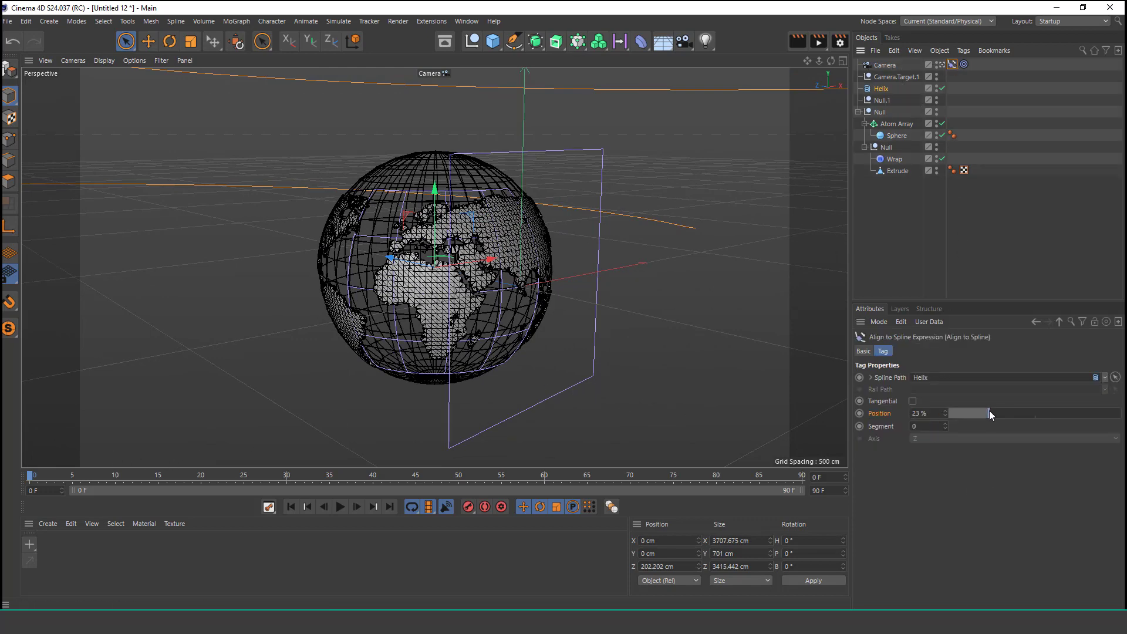
{"action": "mouse_move", "coordinate": [988, 413]}
{"action": "left_mouse_down"}
{"action": "mouse_move", "coordinate": [1069, 414]}
{"action": "mouse_move", "coordinate": [921, 432]}
{"action": "left_mouse_up"}
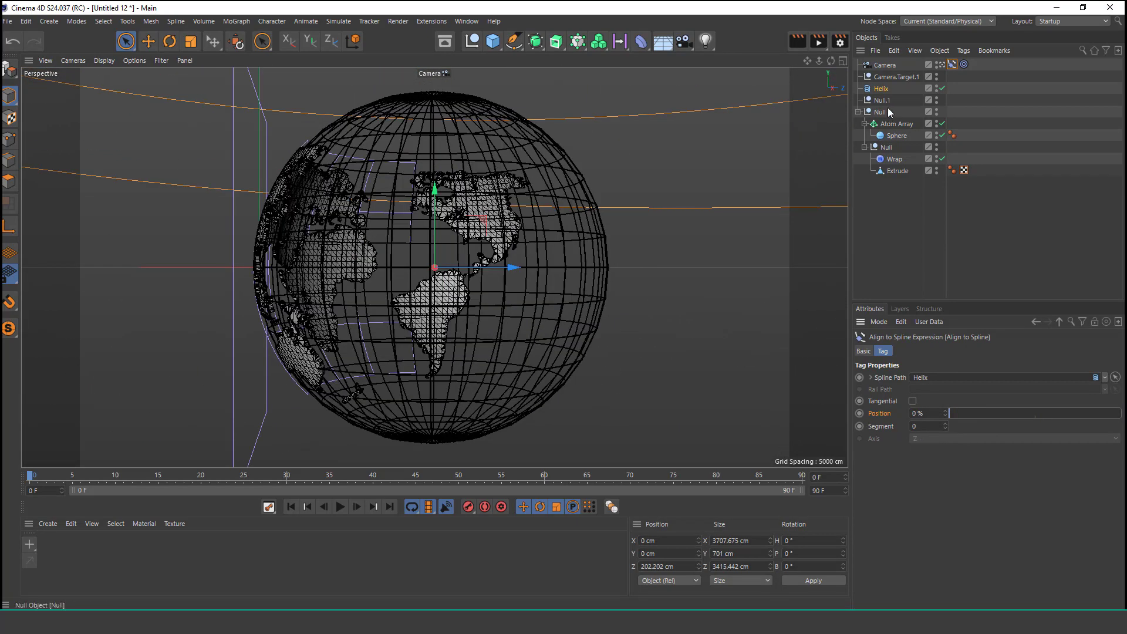
- Rotate the globe Null to heading 115.476° and check it with a preview render
{"action": "left_click", "coordinate": [881, 112]}
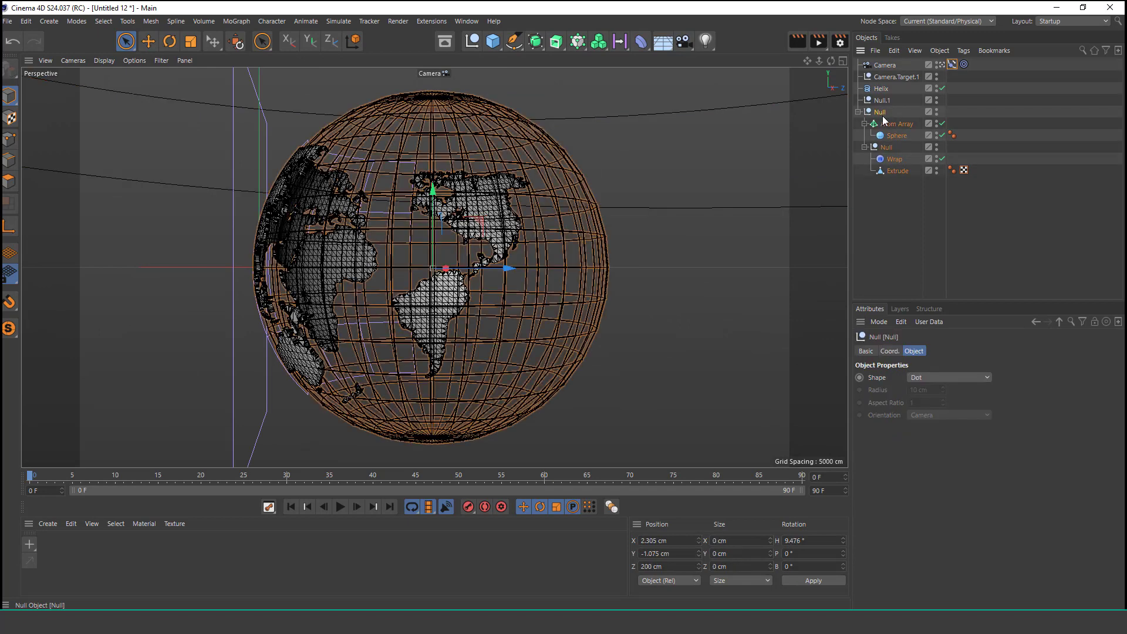
{"action": "left_click", "coordinate": [170, 41]}
{"action": "mouse_move", "coordinate": [408, 271]}
{"action": "left_mouse_down"}
{"action": "mouse_move", "coordinate": [595, 284]}
{"action": "mouse_move", "coordinate": [563, 289]}
{"action": "left_mouse_up"}
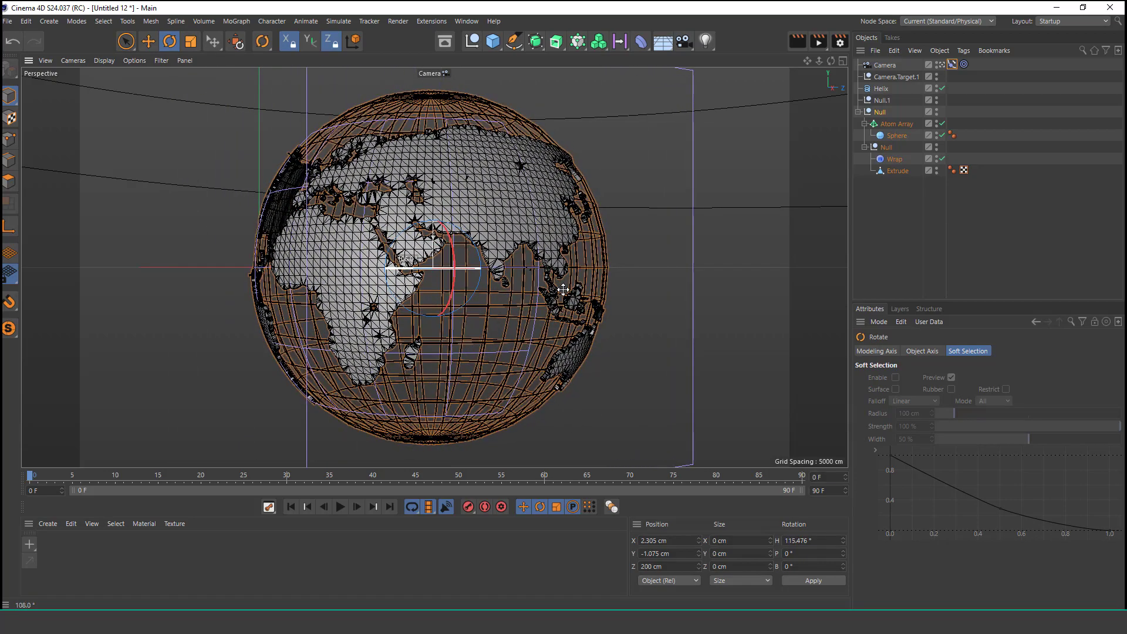
{"action": "left_click", "coordinate": [798, 41]}
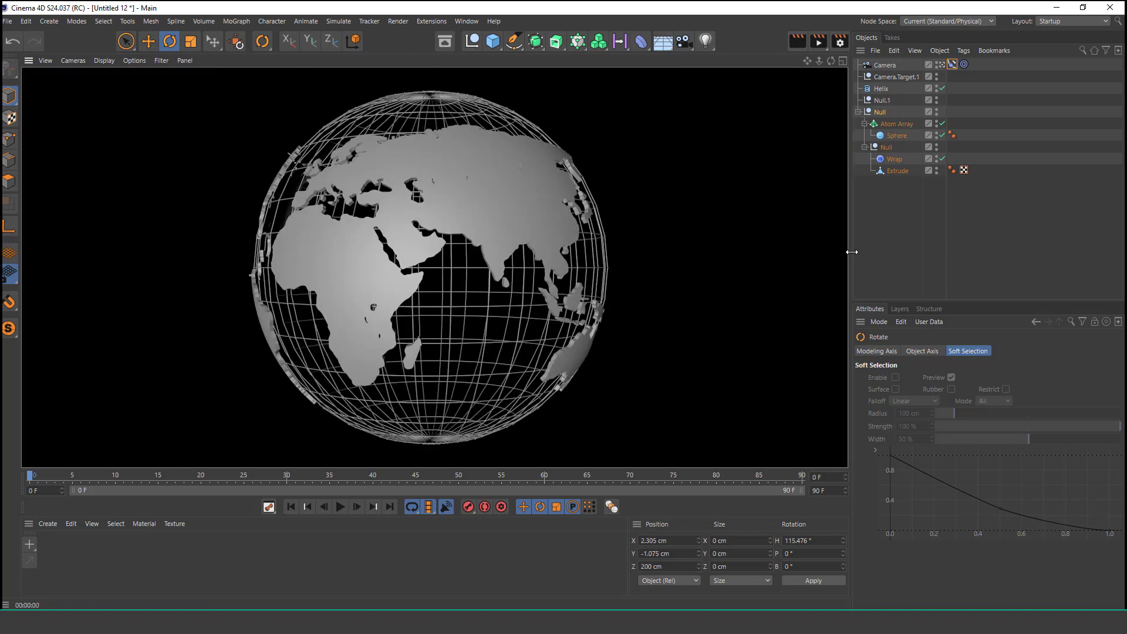
{"action": "left_click", "coordinate": [868, 228]}
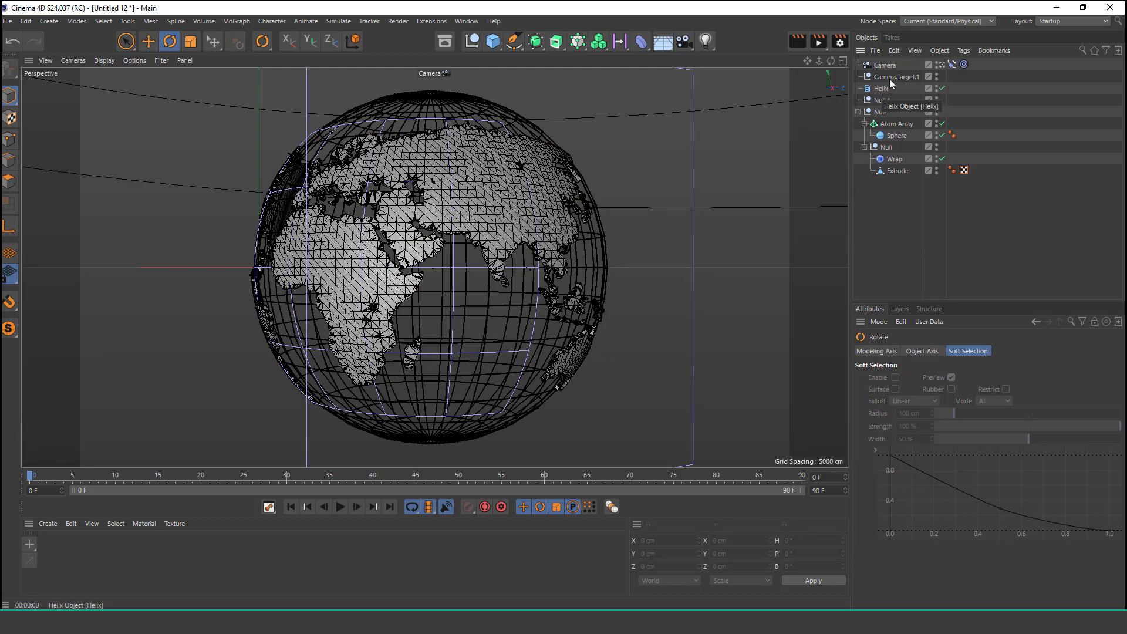
- Extend the animation's end frame to 390 frames
{"action": "left_click", "coordinate": [953, 64]}
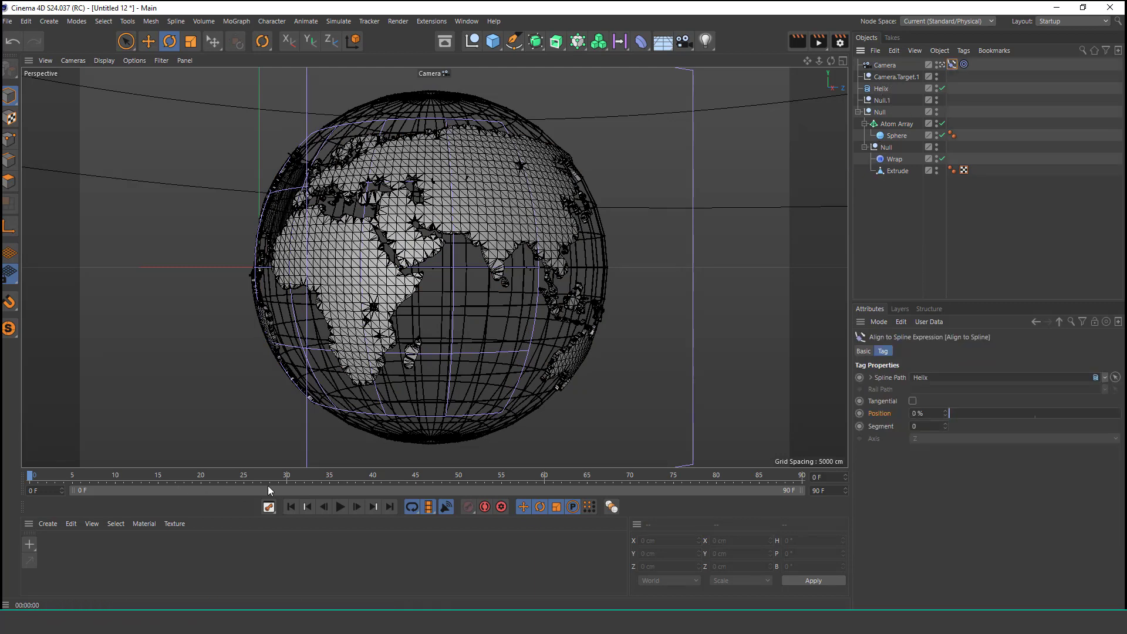
{"action": "left_click", "coordinate": [816, 490]}
{"action": "type", "text": "3"}
{"action": "key", "text": "Return"}
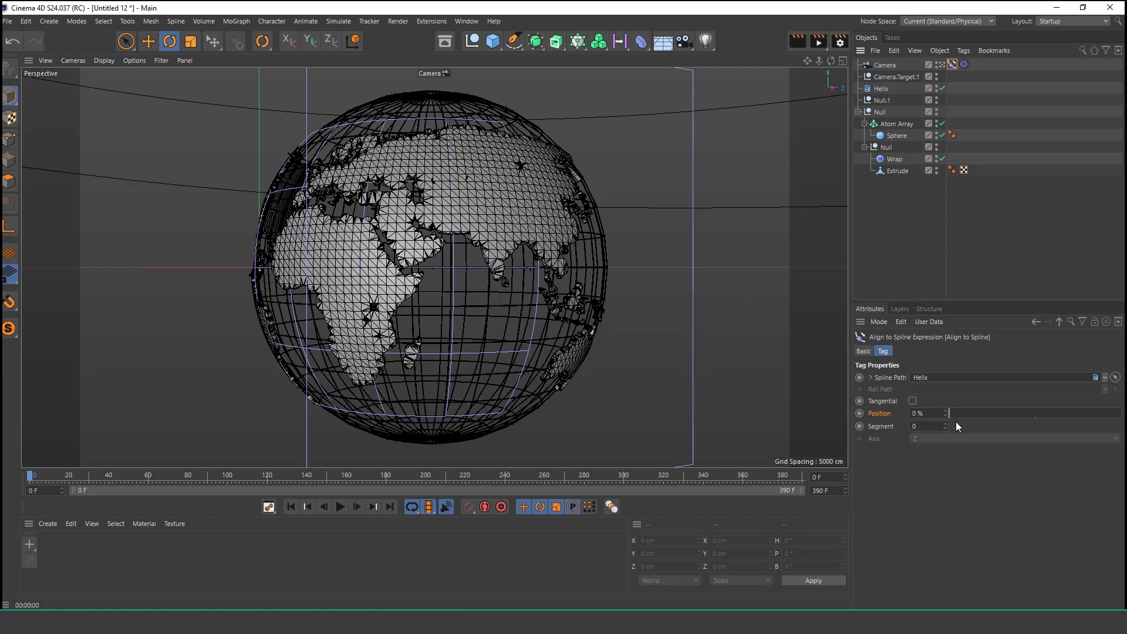
- Keyframe the camera's spline Position at 100% on frame 0 and 0% on frame 259
{"action": "left_click_drag", "start_coordinate": [956, 413], "coordinate": [1121, 413]}
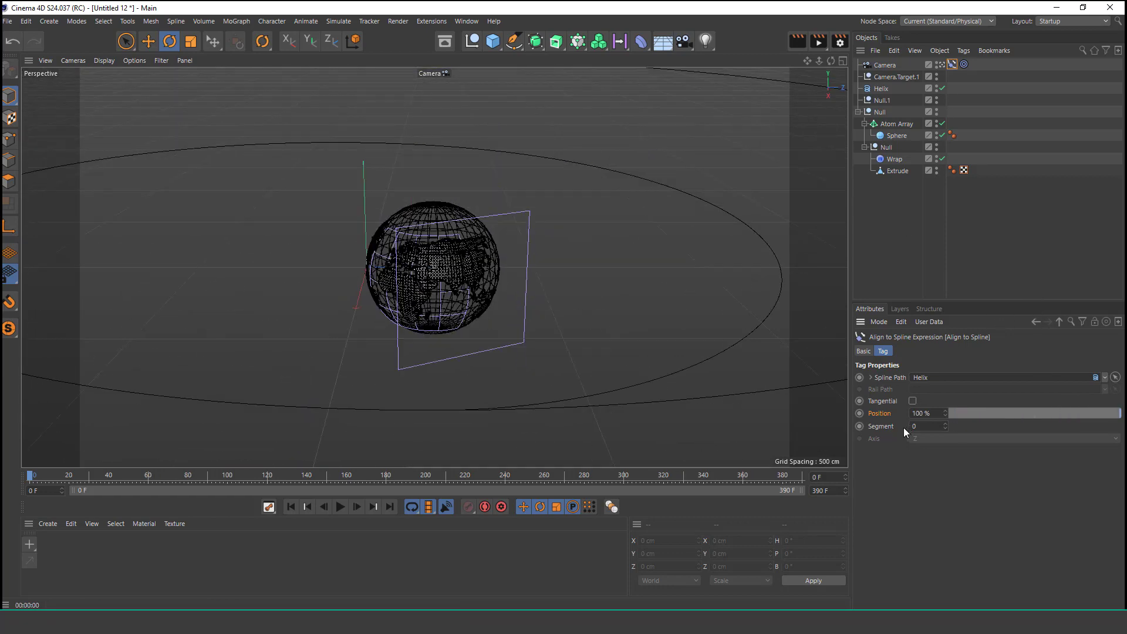
{"action": "left_click", "coordinate": [860, 414]}
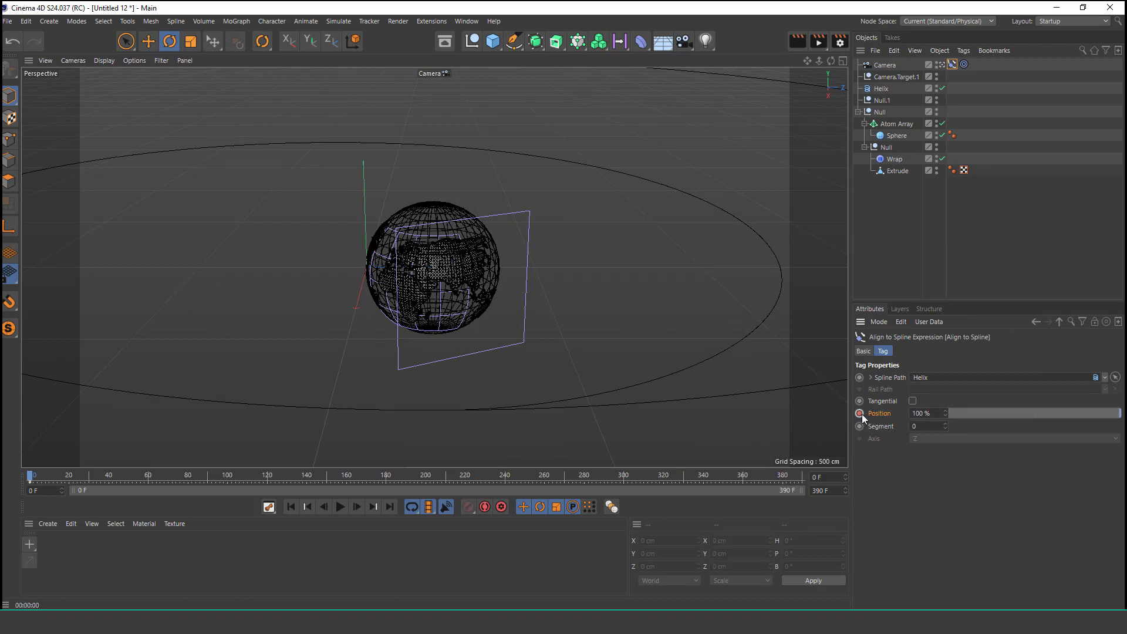
{"action": "left_click", "coordinate": [763, 473]}
{"action": "left_click_drag", "start_coordinate": [679, 477], "coordinate": [543, 477]}
{"action": "mouse_move", "coordinate": [1120, 416]}
{"action": "left_mouse_down"}
{"action": "mouse_move", "coordinate": [968, 423]}
{"action": "mouse_move", "coordinate": [852, 414]}
{"action": "left_mouse_up"}
{"action": "left_click", "coordinate": [859, 413]}
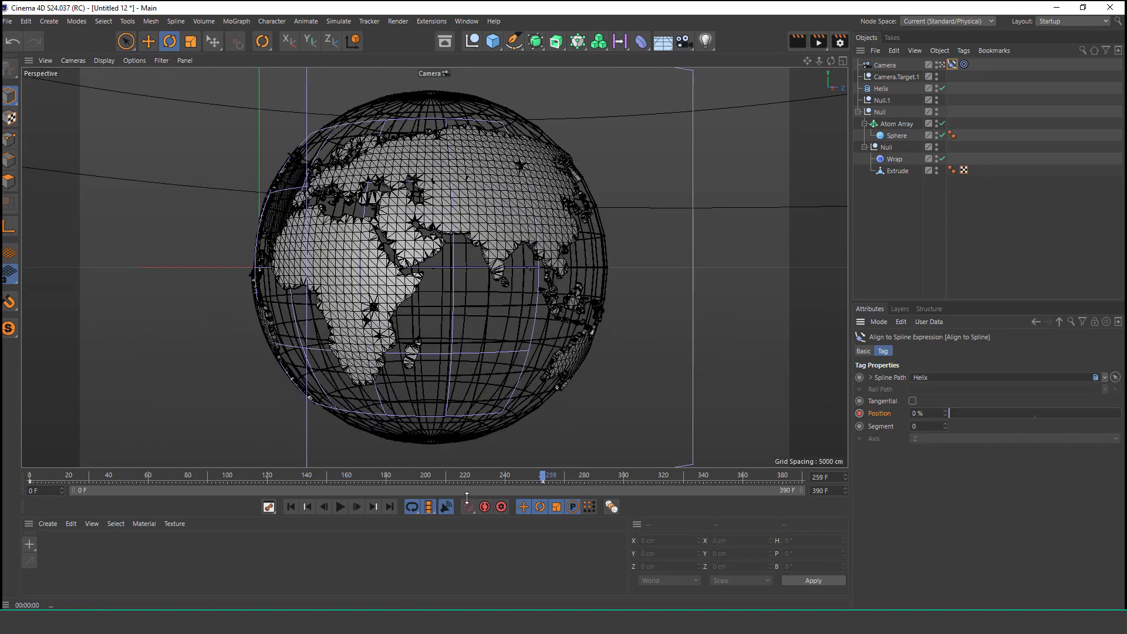
{"action": "left_click", "coordinate": [478, 477]}
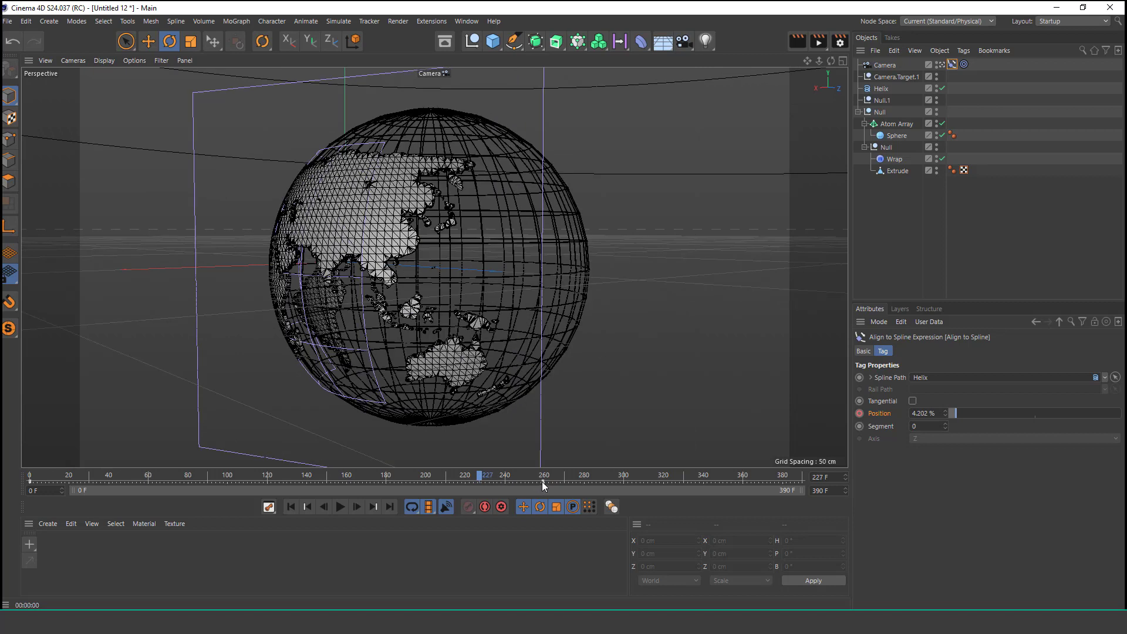
- Set the frame-259 position key to Linear interpolation and play the animation
{"action": "left_click", "coordinate": [543, 482]}
{"action": "left_click", "coordinate": [979, 367]}
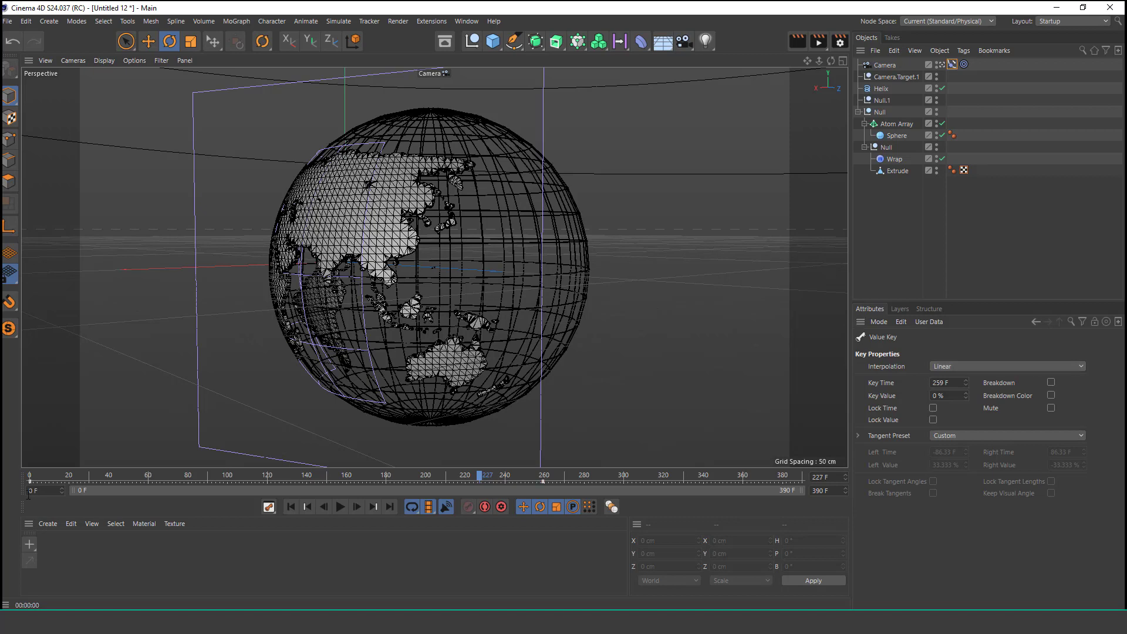
{"action": "left_click", "coordinate": [1034, 369]}
{"action": "left_click", "coordinate": [992, 367]}
{"action": "left_click", "coordinate": [985, 391]}
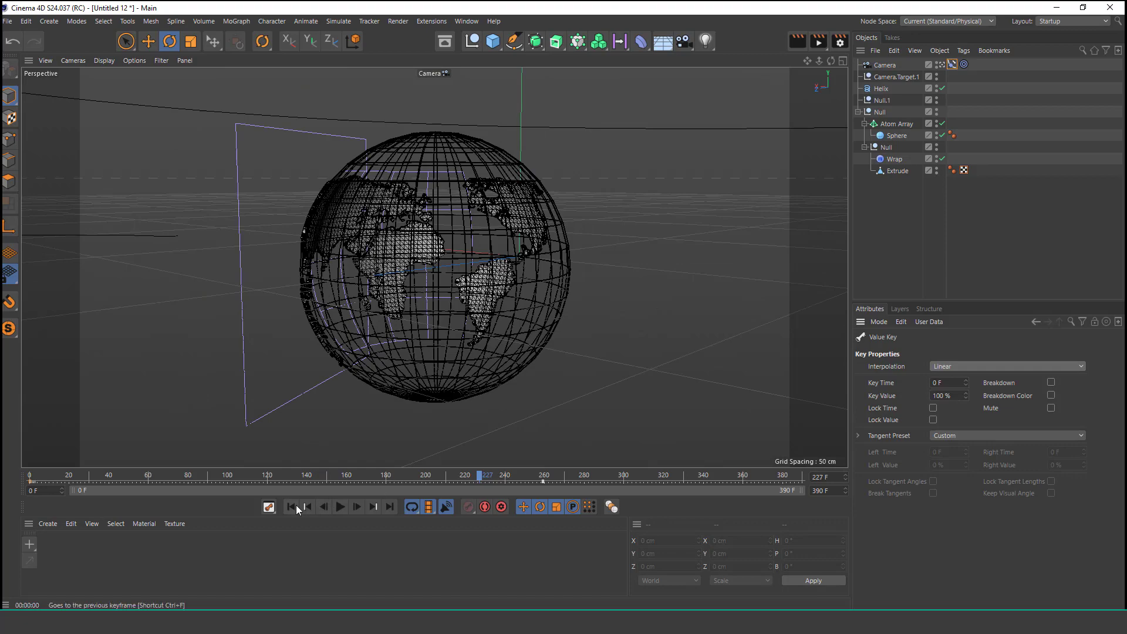
{"action": "left_click", "coordinate": [339, 507]}
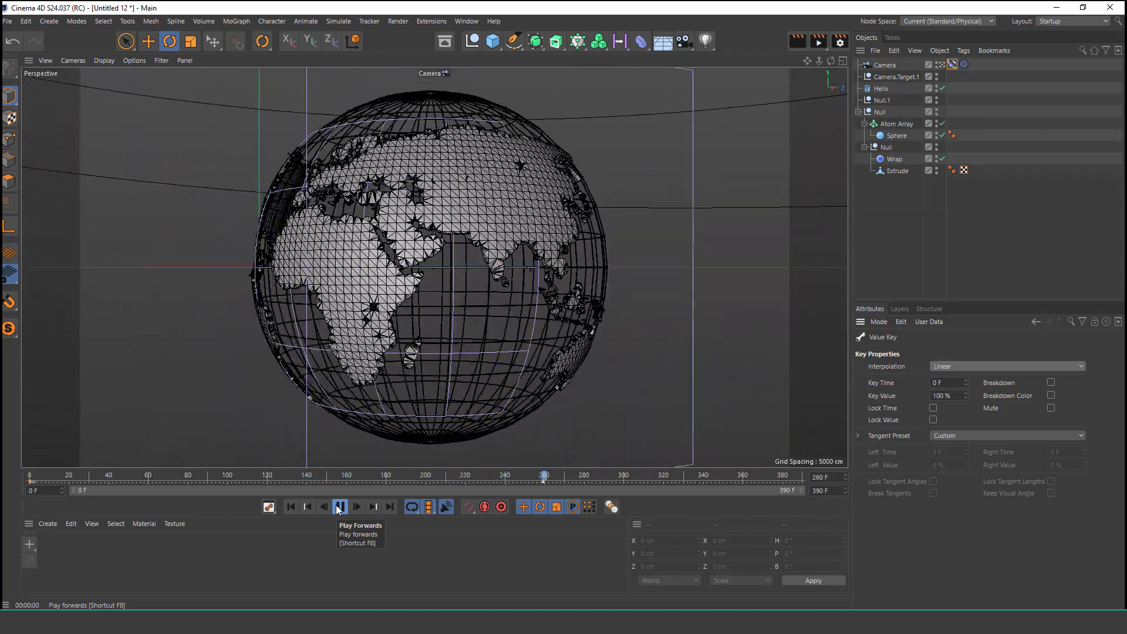
- Drag the Helix start radius down to 756 cm
{"action": "left_click", "coordinate": [881, 89]}
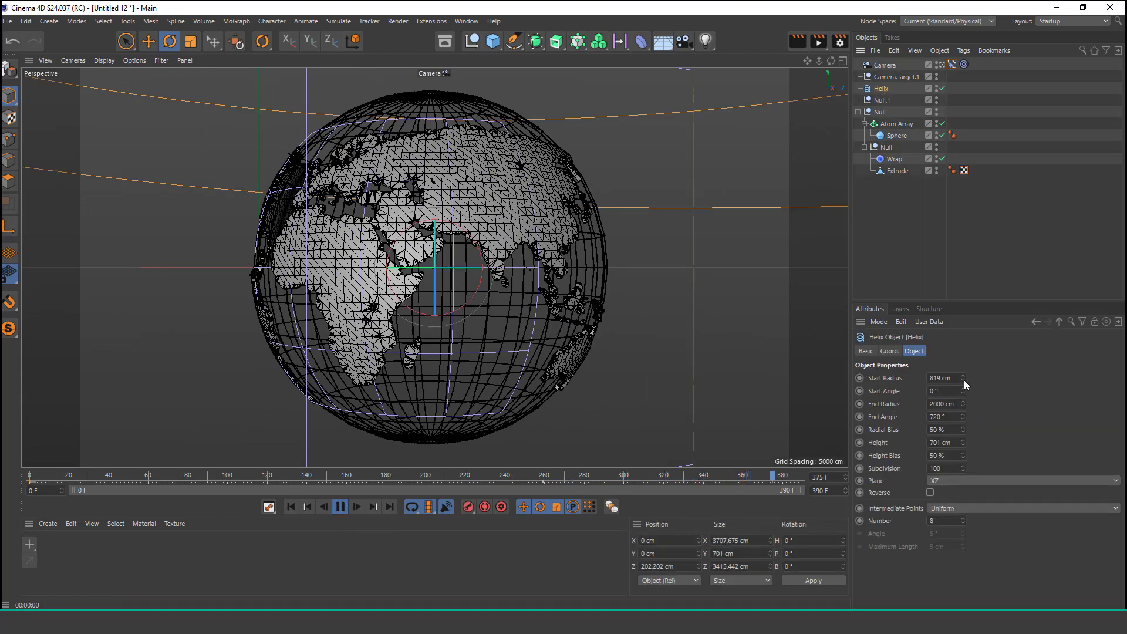
{"action": "mouse_move", "coordinate": [964, 379]}
{"action": "left_mouse_down"}
{"action": "mouse_move", "coordinate": [964, 411]}
{"action": "mouse_move", "coordinate": [963, 352]}
{"action": "left_mouse_up"}
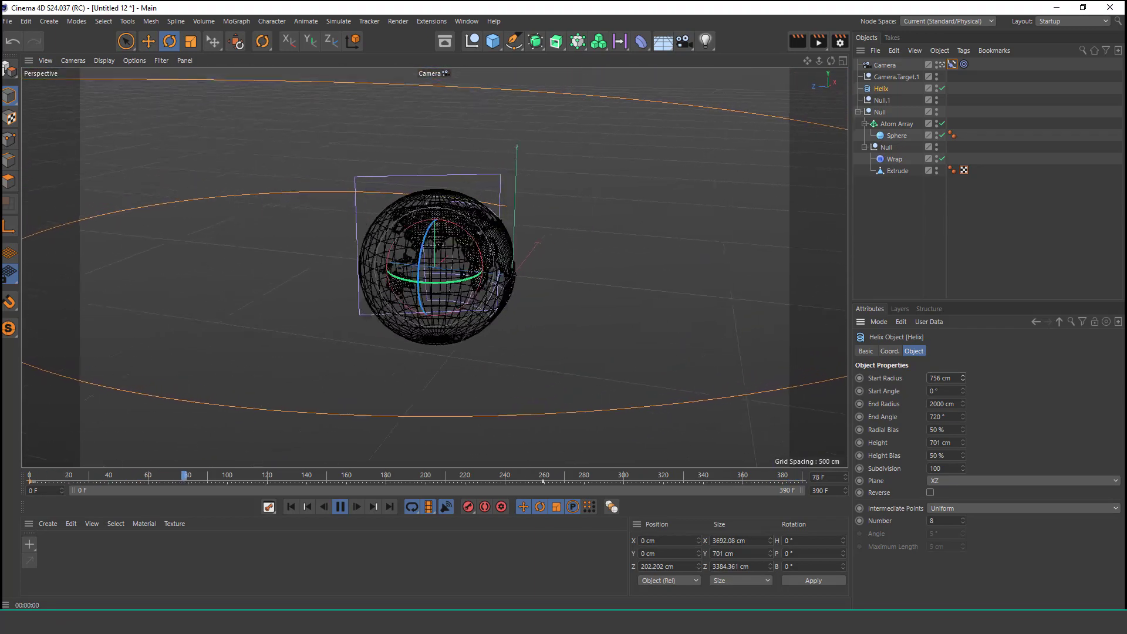
{"action": "left_click", "coordinate": [897, 245]}
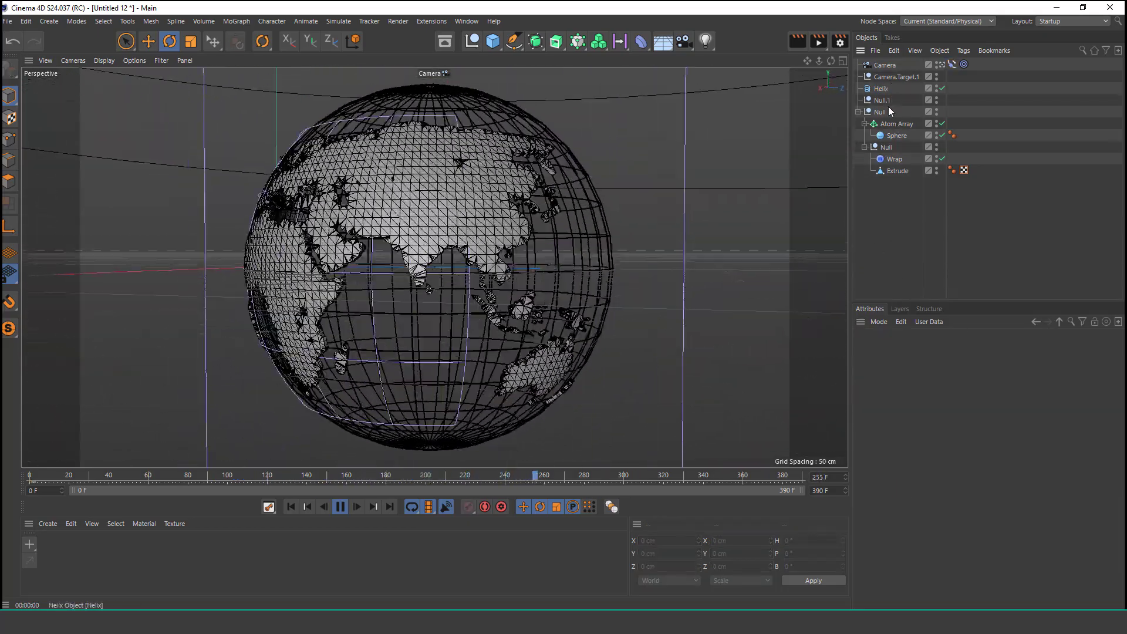
- Set the Helix end radius to 1000 cm and slide the camera's 0% key to frame 366
{"action": "left_click", "coordinate": [880, 88]}
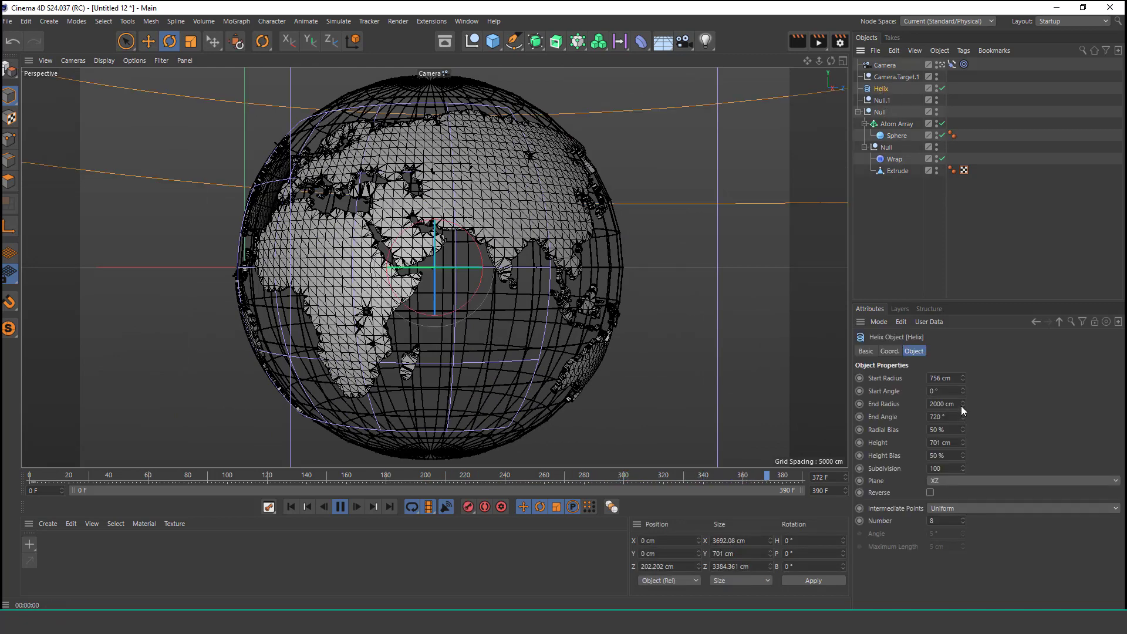
{"action": "left_click", "coordinate": [945, 404]}
{"action": "type", "text": "1000"}
{"action": "key", "text": "Return"}
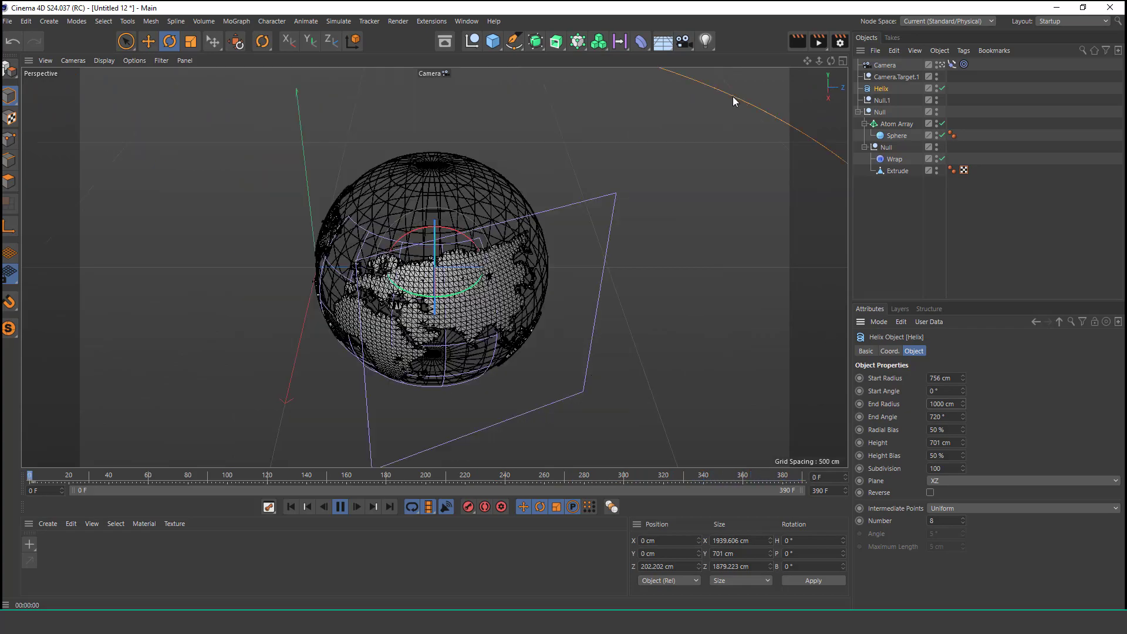
{"action": "left_click", "coordinate": [953, 65]}
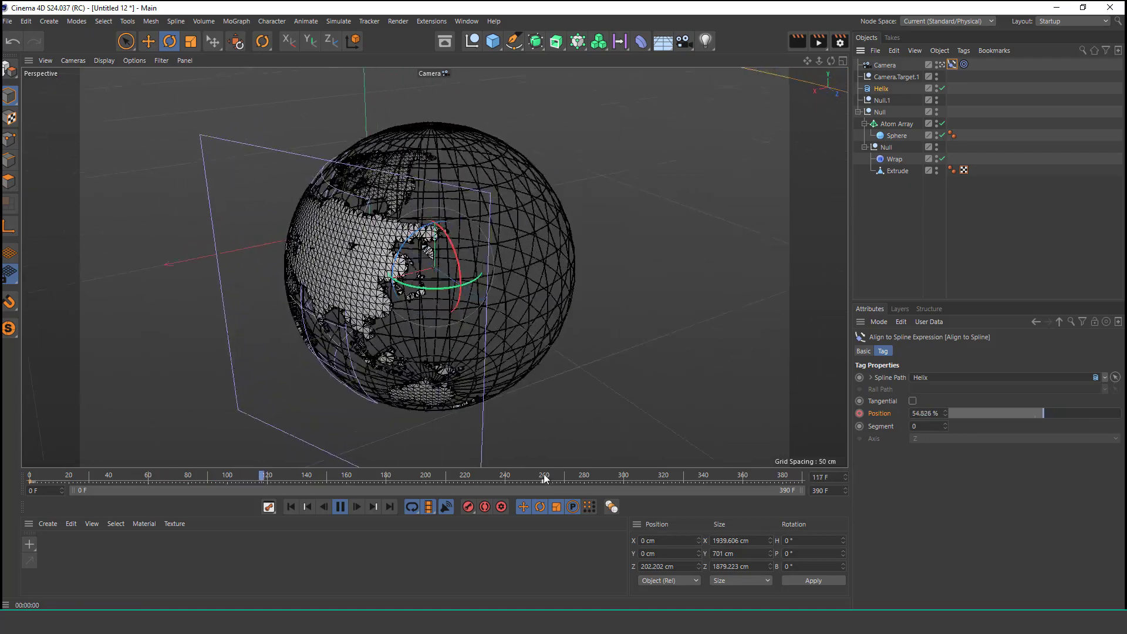
{"action": "left_click_drag", "start_coordinate": [544, 483], "coordinate": [764, 484]}
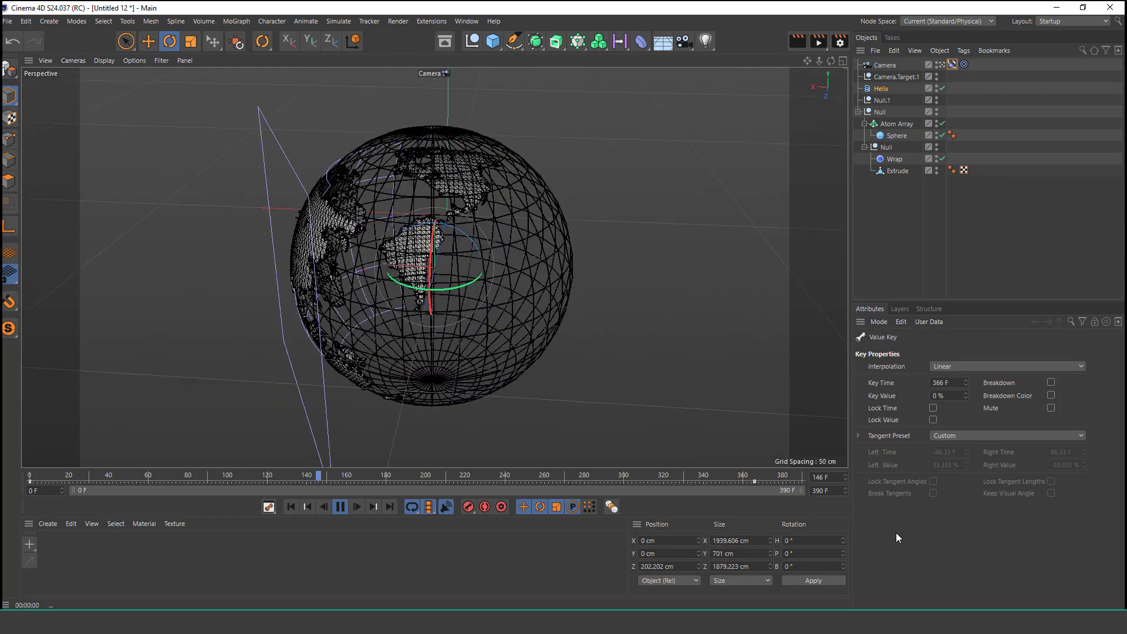
- Let the camera fly-around play to frame 366, stop it, and render the view
{"action": "left_click", "coordinate": [882, 205]}
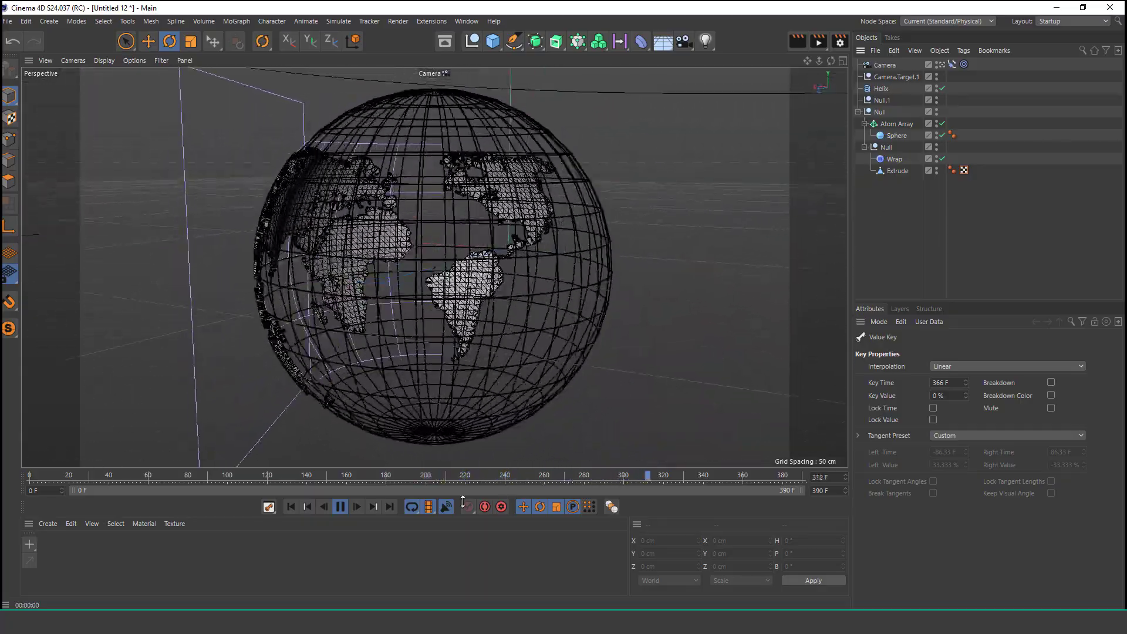
{"action": "left_click", "coordinate": [340, 506]}
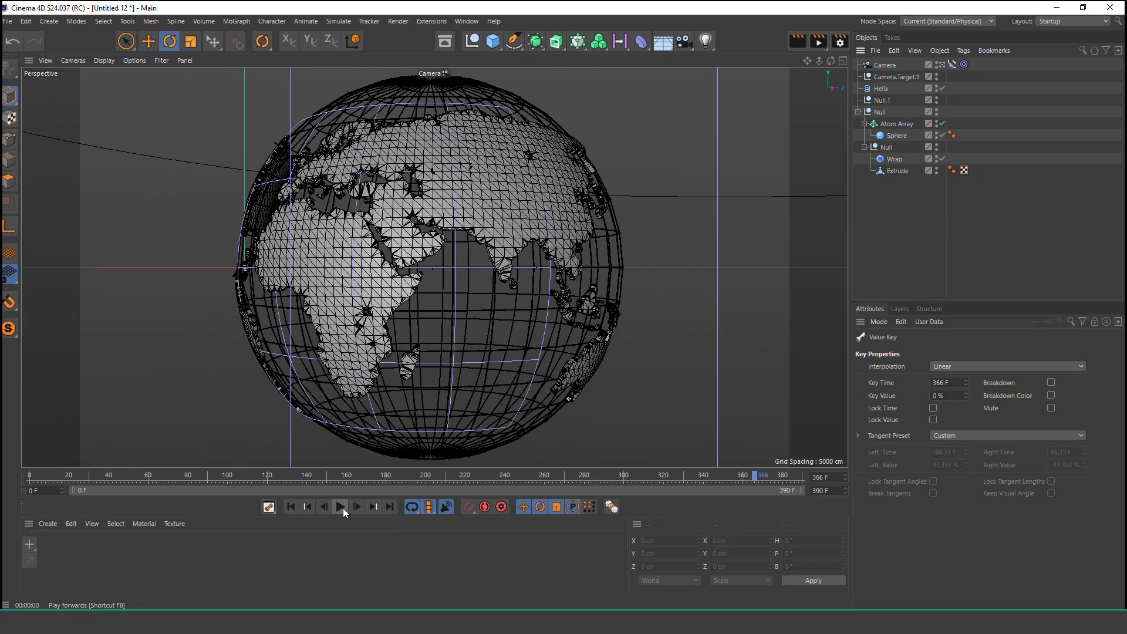
{"action": "left_click", "coordinate": [798, 41]}
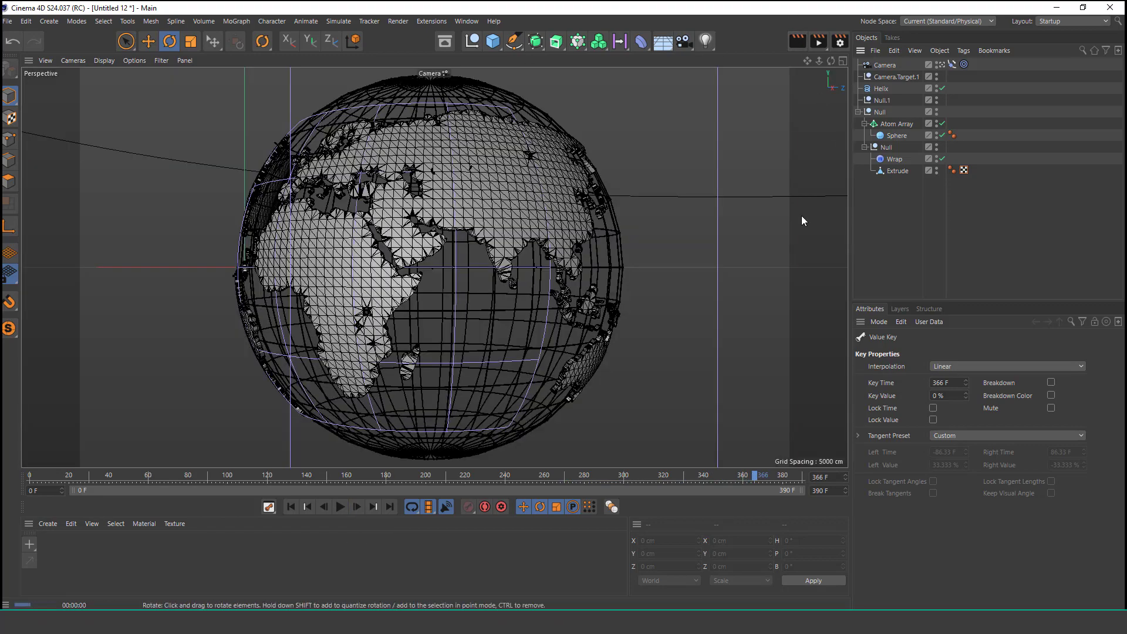
{"action": "key", "text": "ctrl+r"}
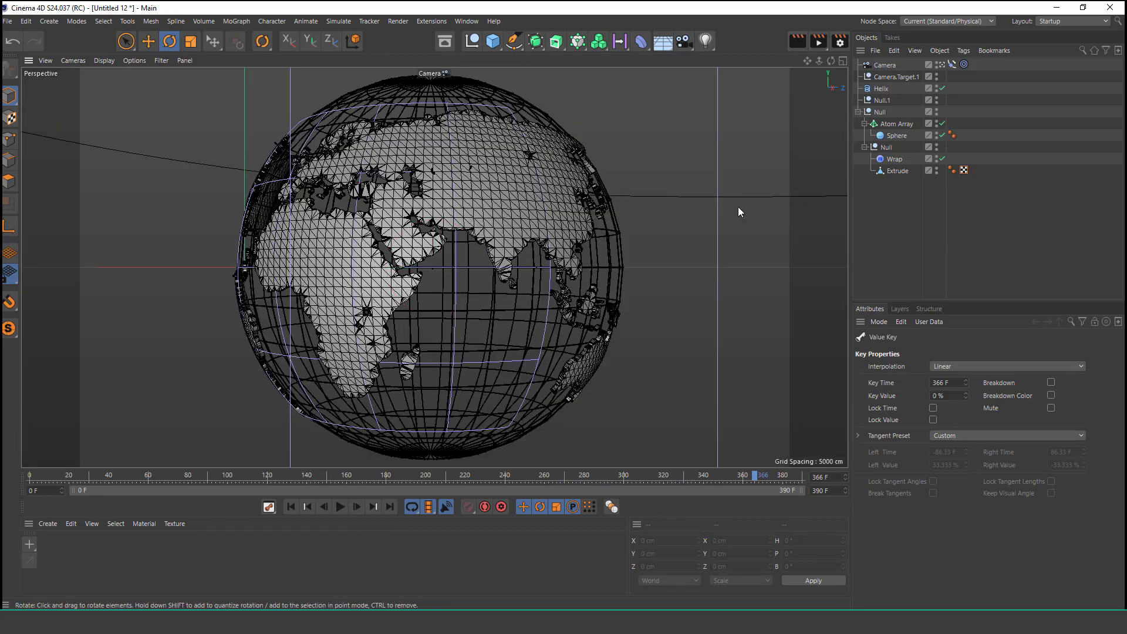